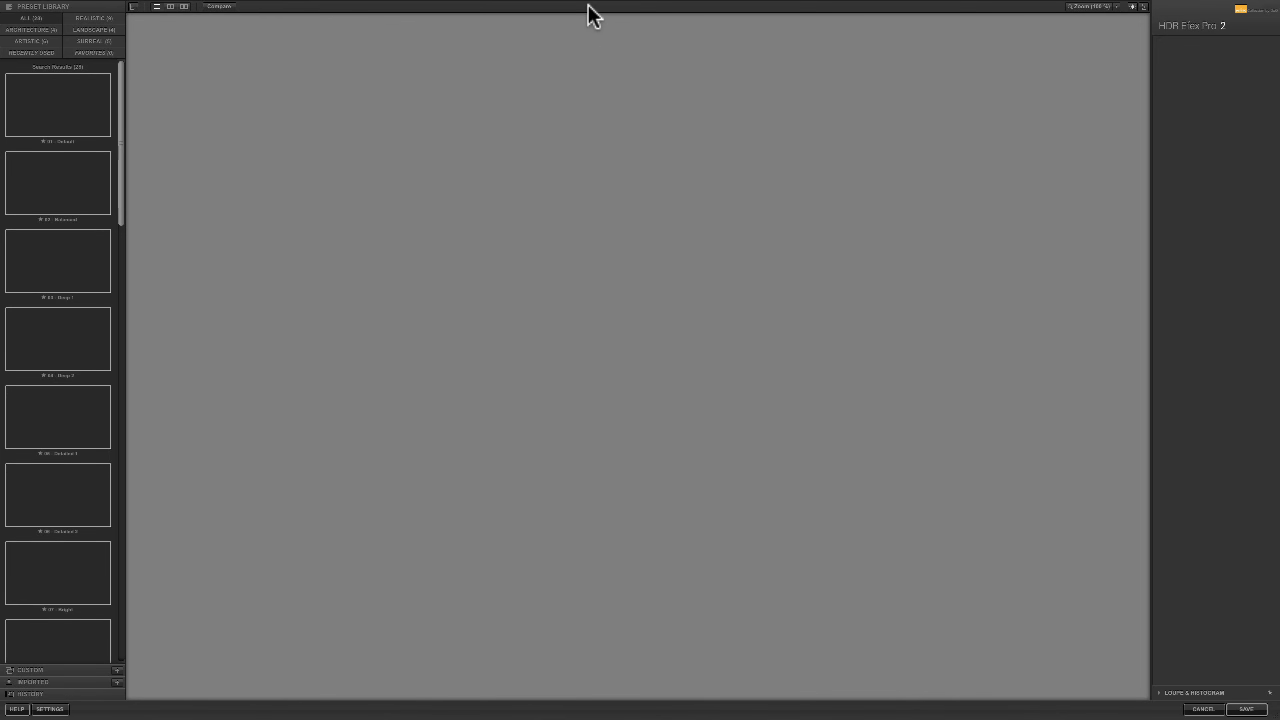
Start opening images, go to the HDR folder on the Desktop and check its PSD subfolder
{"action": "mouse_move", "coordinate": [163, 4]}
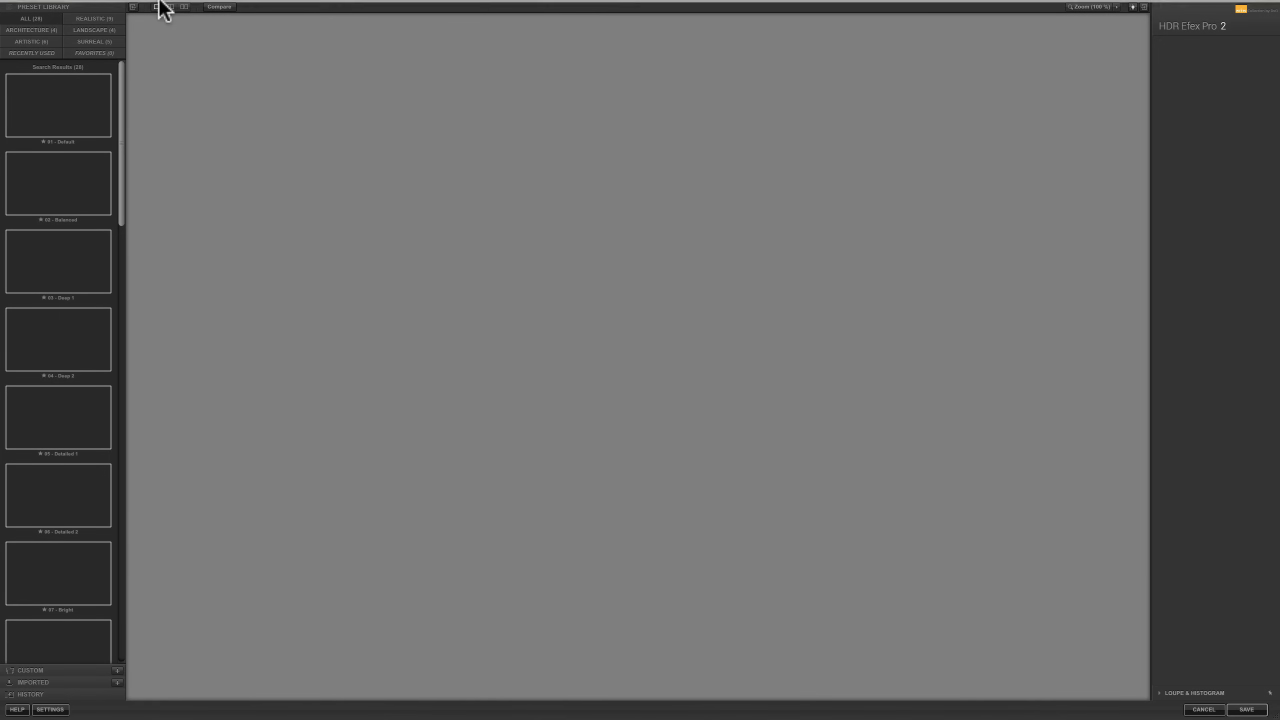
{"action": "left_click", "coordinate": [94, 5]}
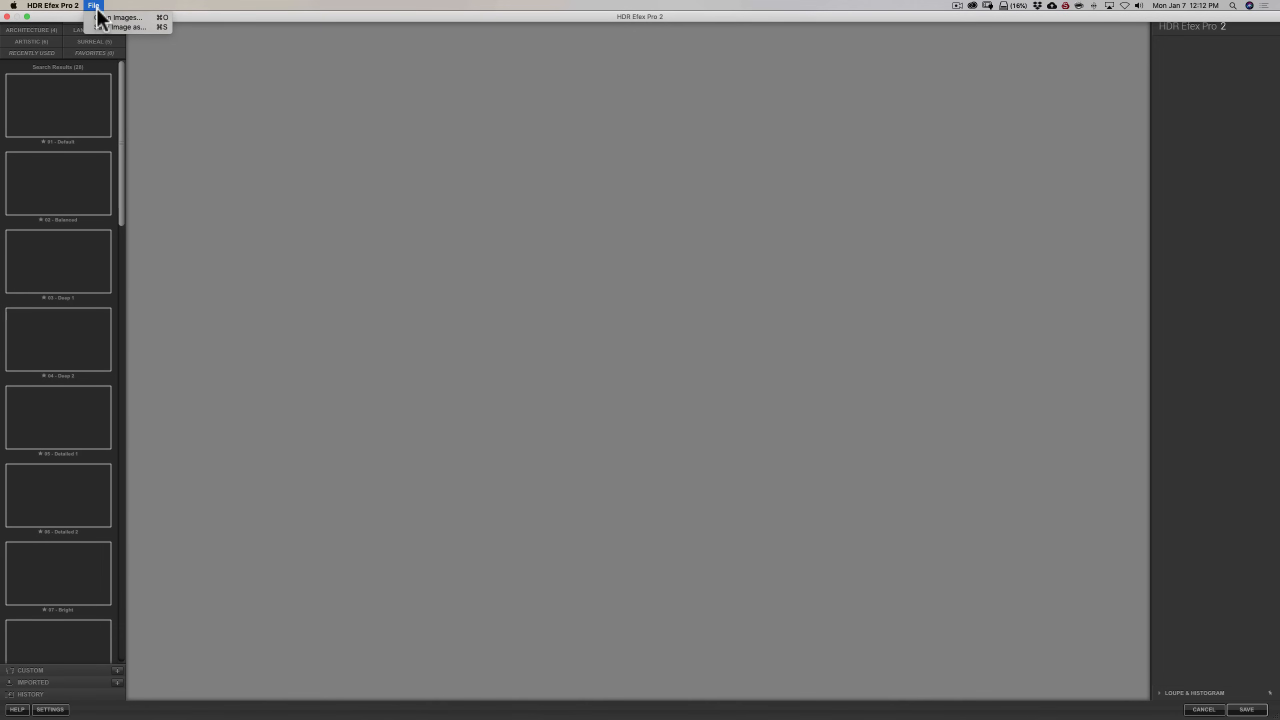
{"action": "left_click", "coordinate": [99, 17]}
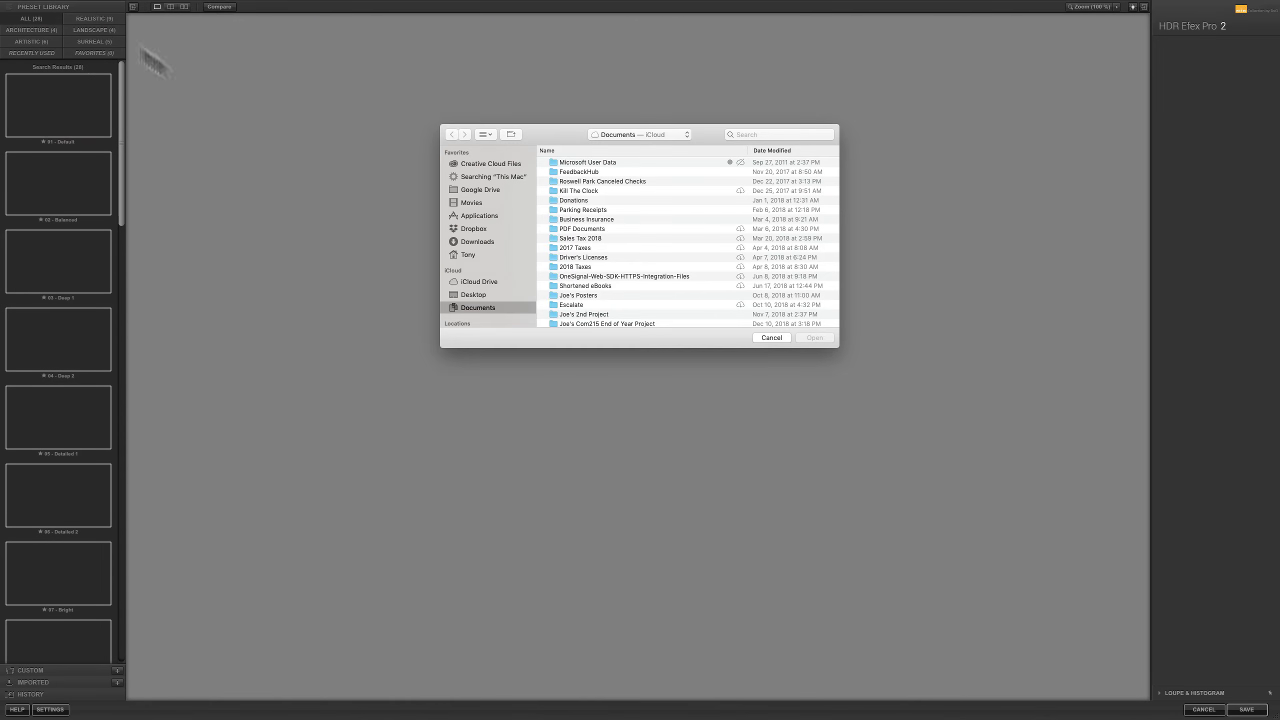
{"action": "left_click", "coordinate": [469, 295]}
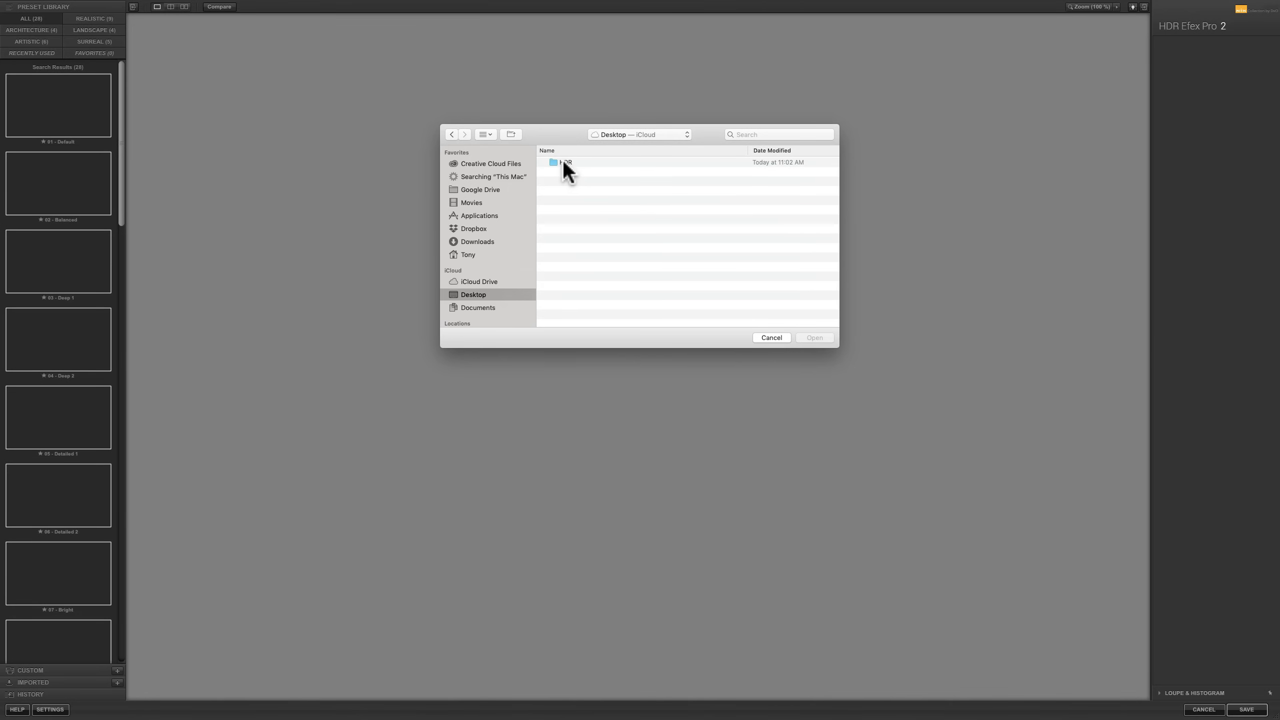
{"action": "double_click", "coordinate": [562, 161]}
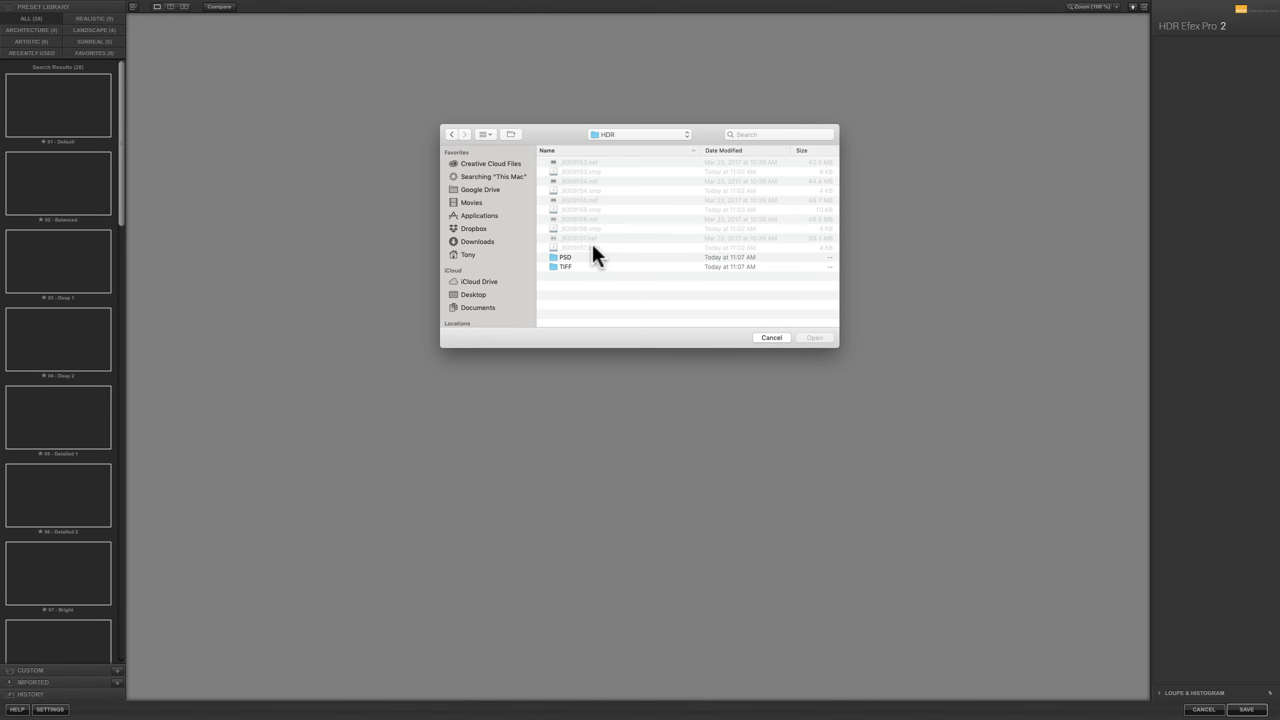
{"action": "double_click", "coordinate": [561, 257]}
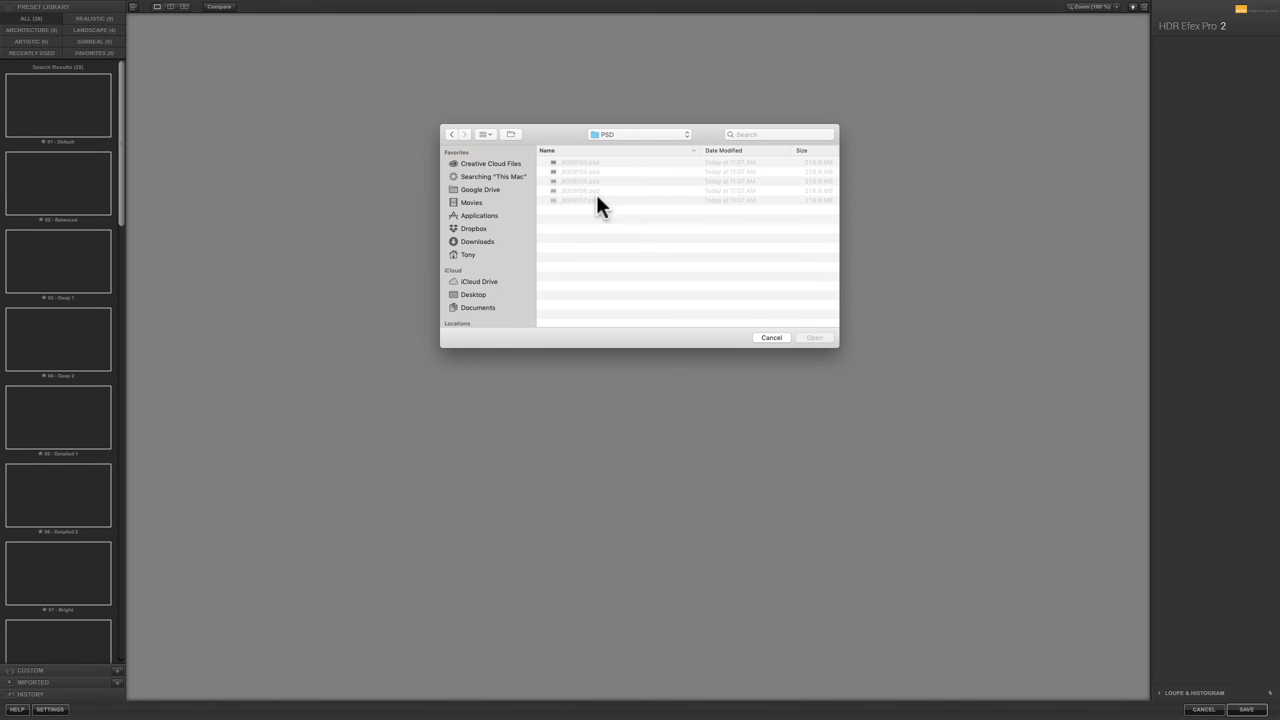
{"action": "left_click", "coordinate": [452, 134]}
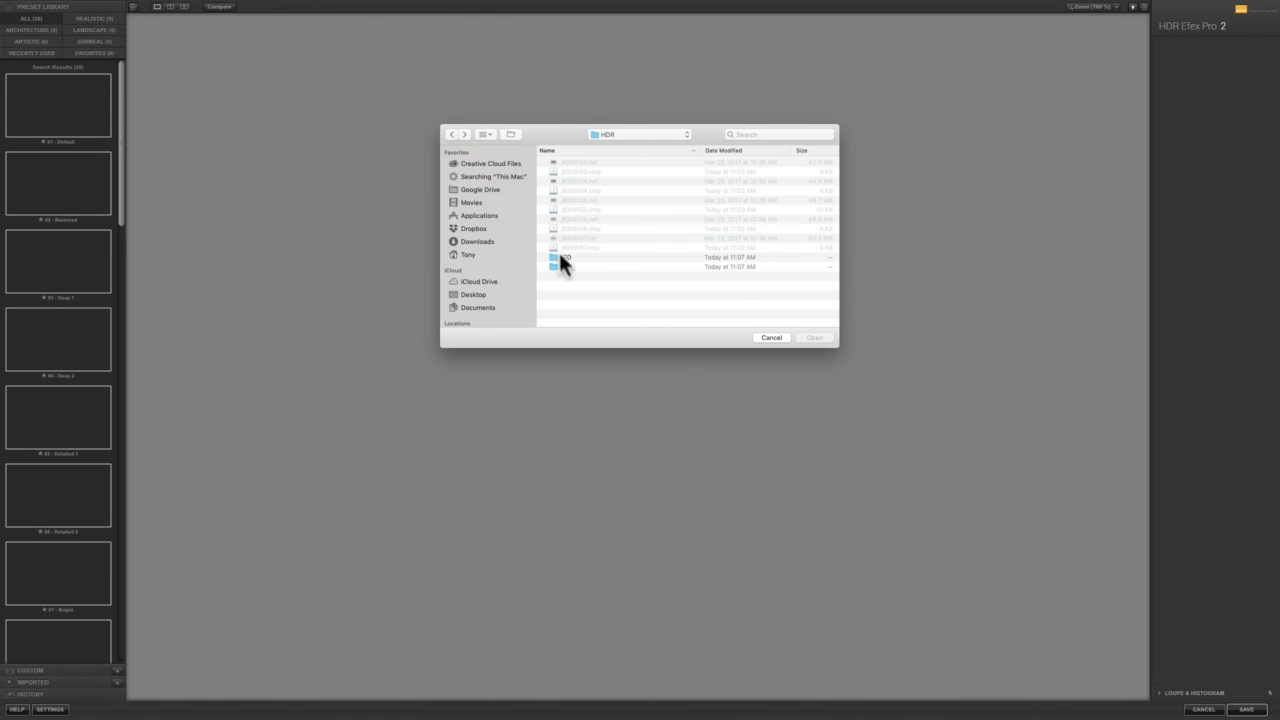
Open the five exposures _8009153.tif through _8009157.tif from the TIFF subfolder for merging
{"action": "double_click", "coordinate": [565, 265]}
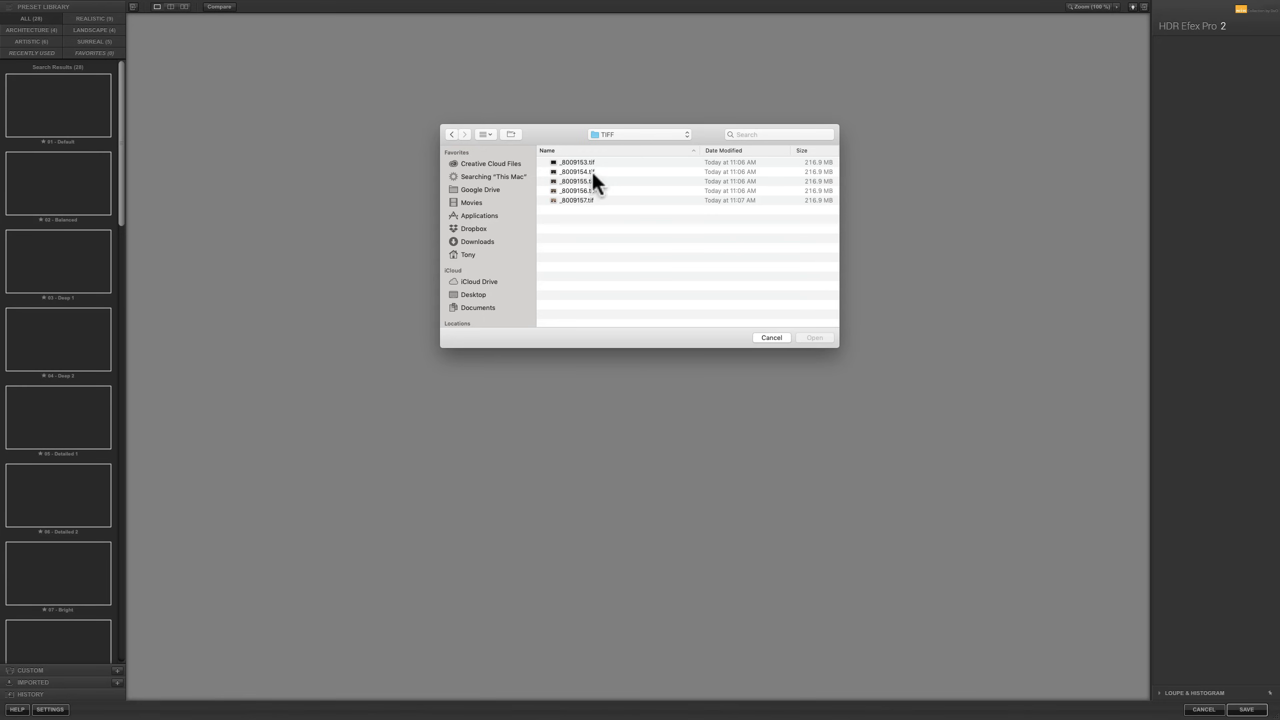
{"action": "left_click", "coordinate": [572, 162]}
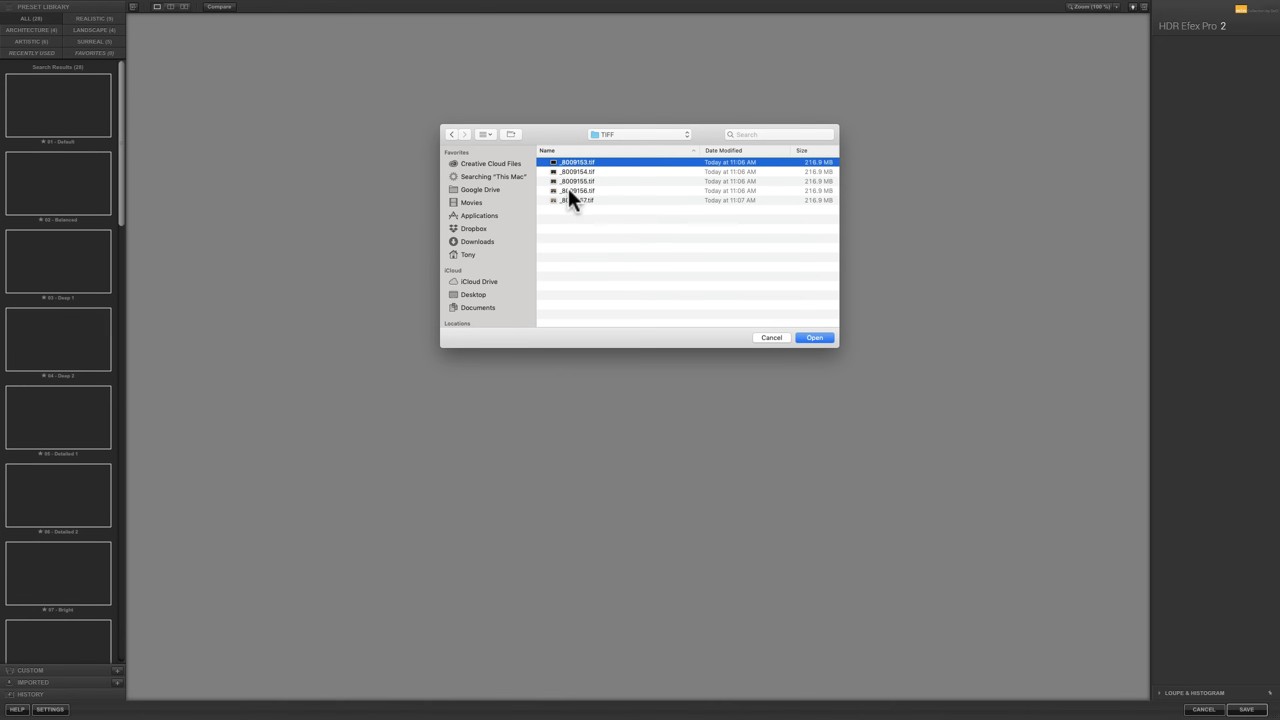
{"action": "left_click", "coordinate": [572, 200], "text": "shift"}
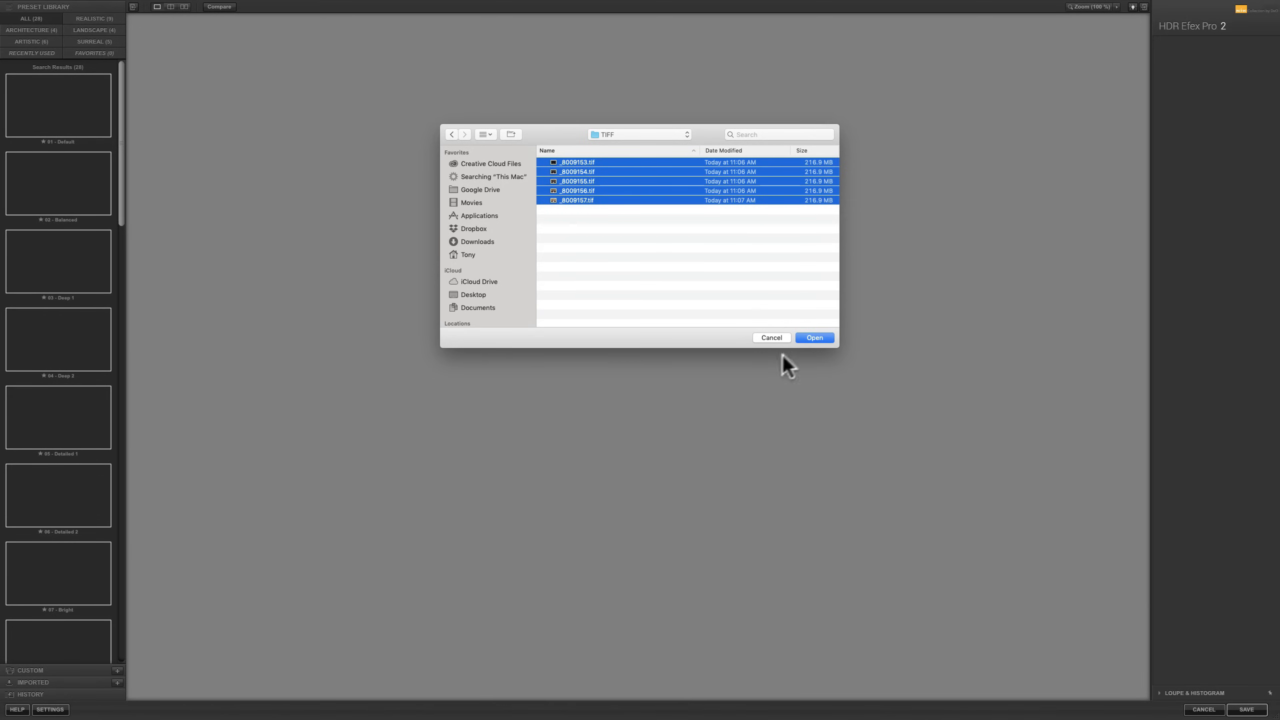
{"action": "left_click", "coordinate": [813, 337]}
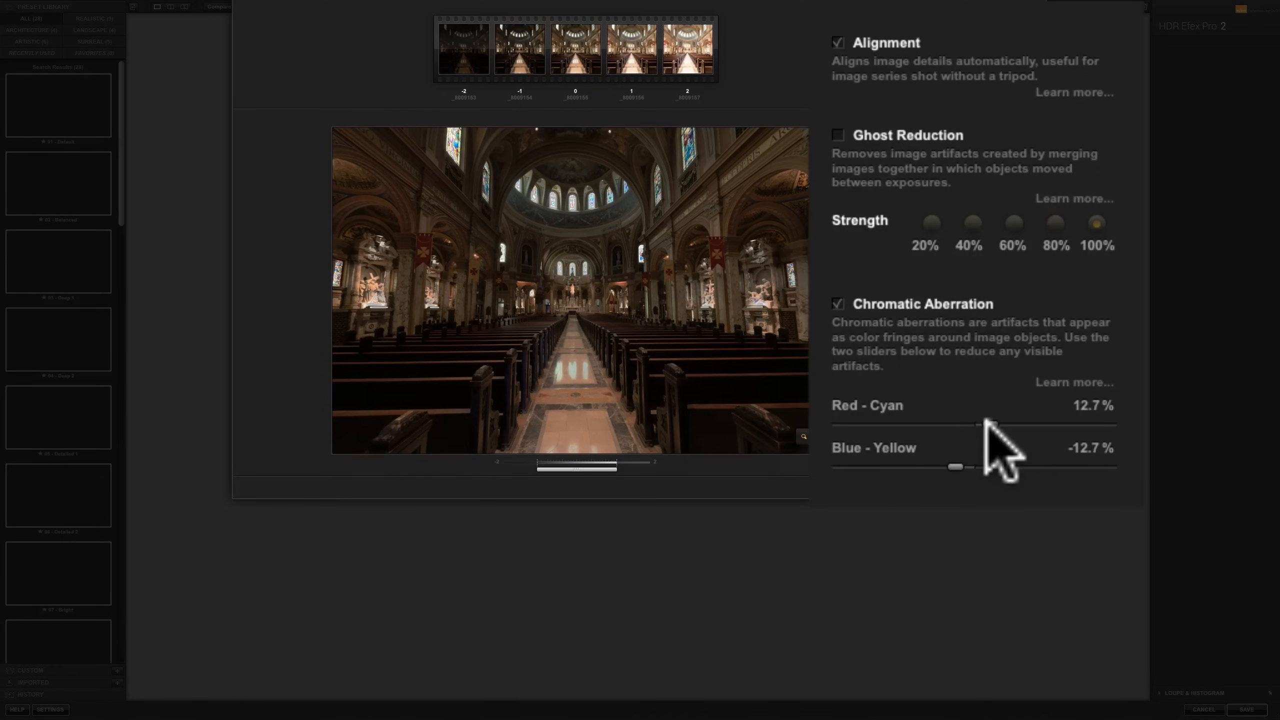
Correct chromatic aberration with Red - Cyan at -17.4% and Blue - Yellow at 14.6%, checking with the loupe, and create the HDR image
{"action": "left_click_drag", "start_coordinate": [986, 422], "coordinate": [928, 424]}
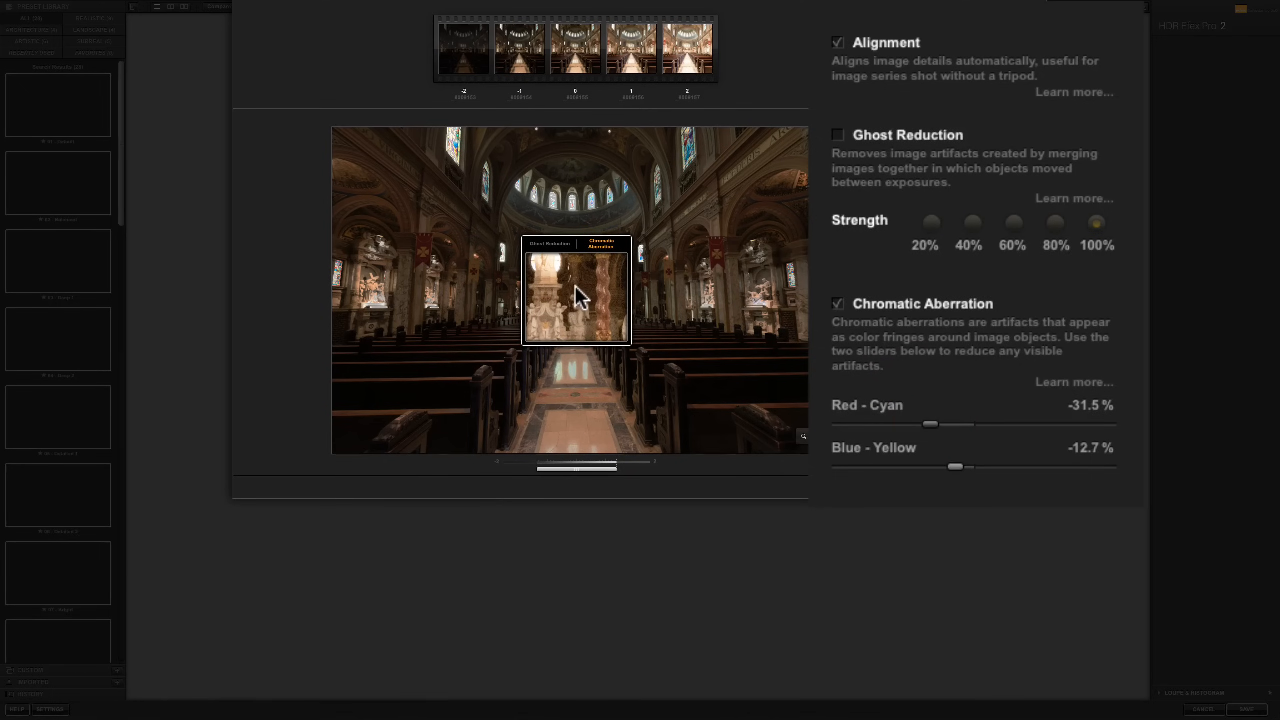
{"action": "left_click_drag", "start_coordinate": [580, 290], "coordinate": [481, 177]}
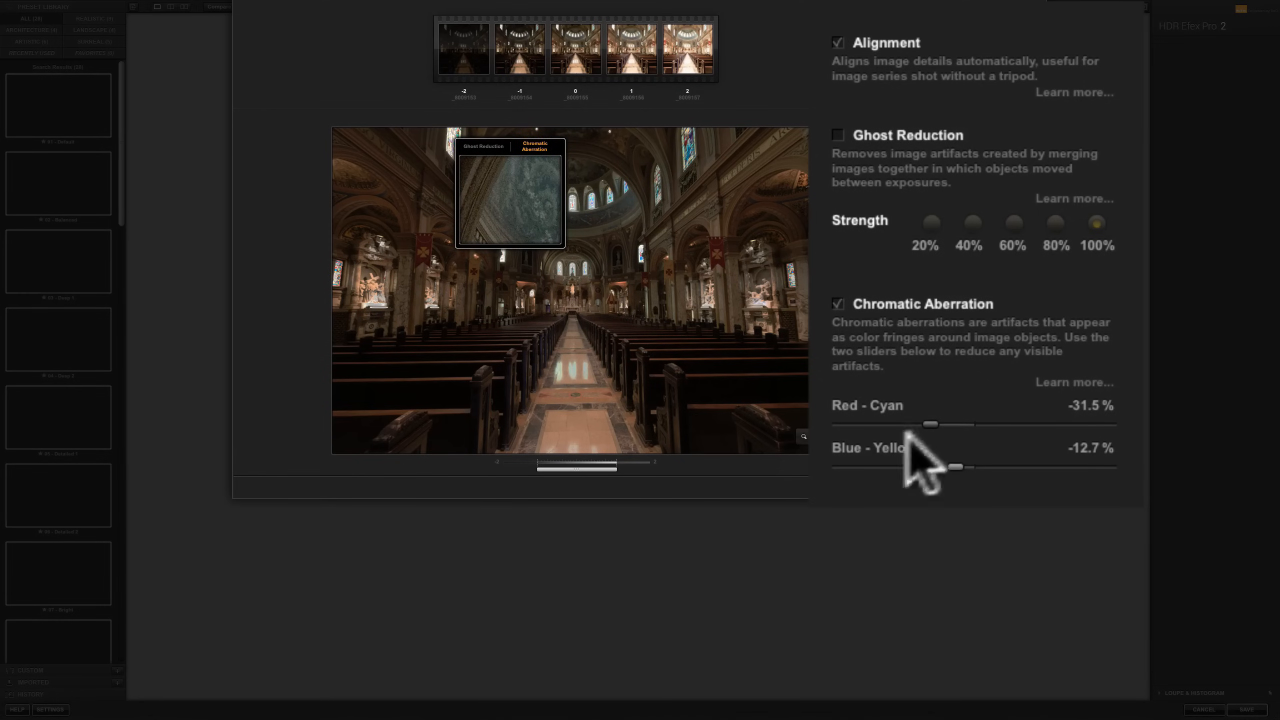
{"action": "left_click_drag", "start_coordinate": [931, 424], "coordinate": [993, 462]}
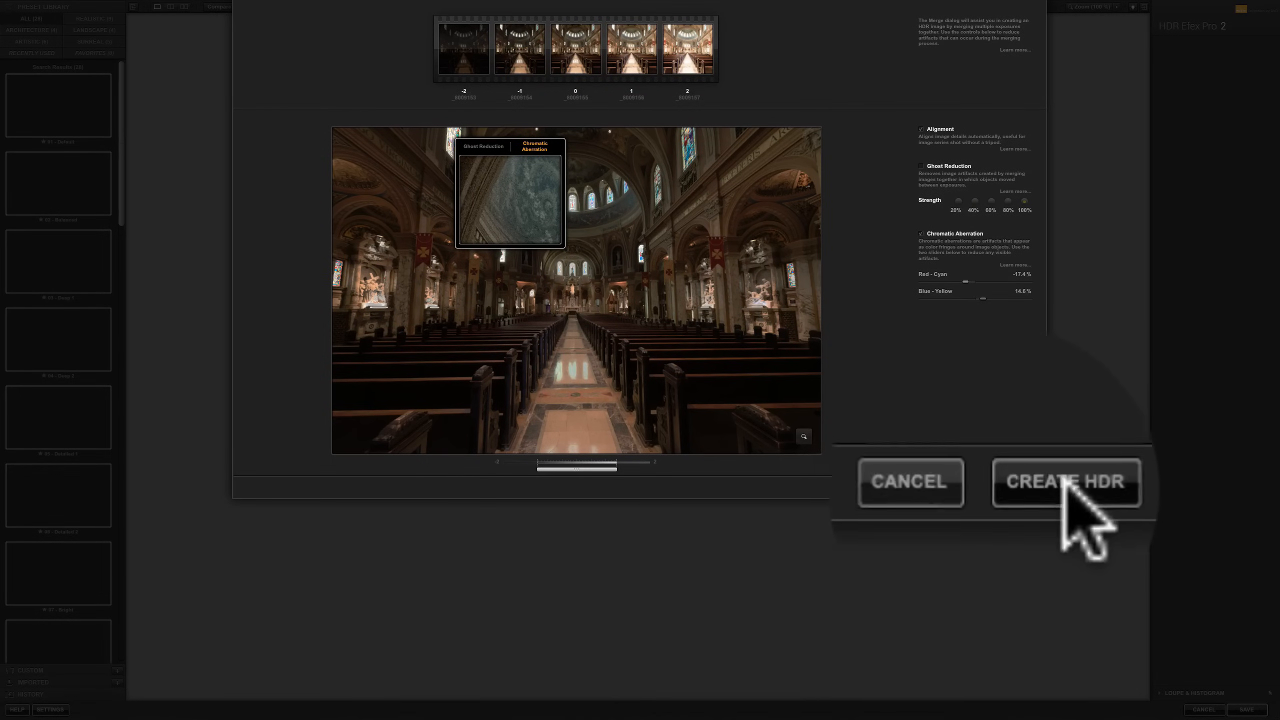
{"action": "left_click", "coordinate": [1018, 487]}
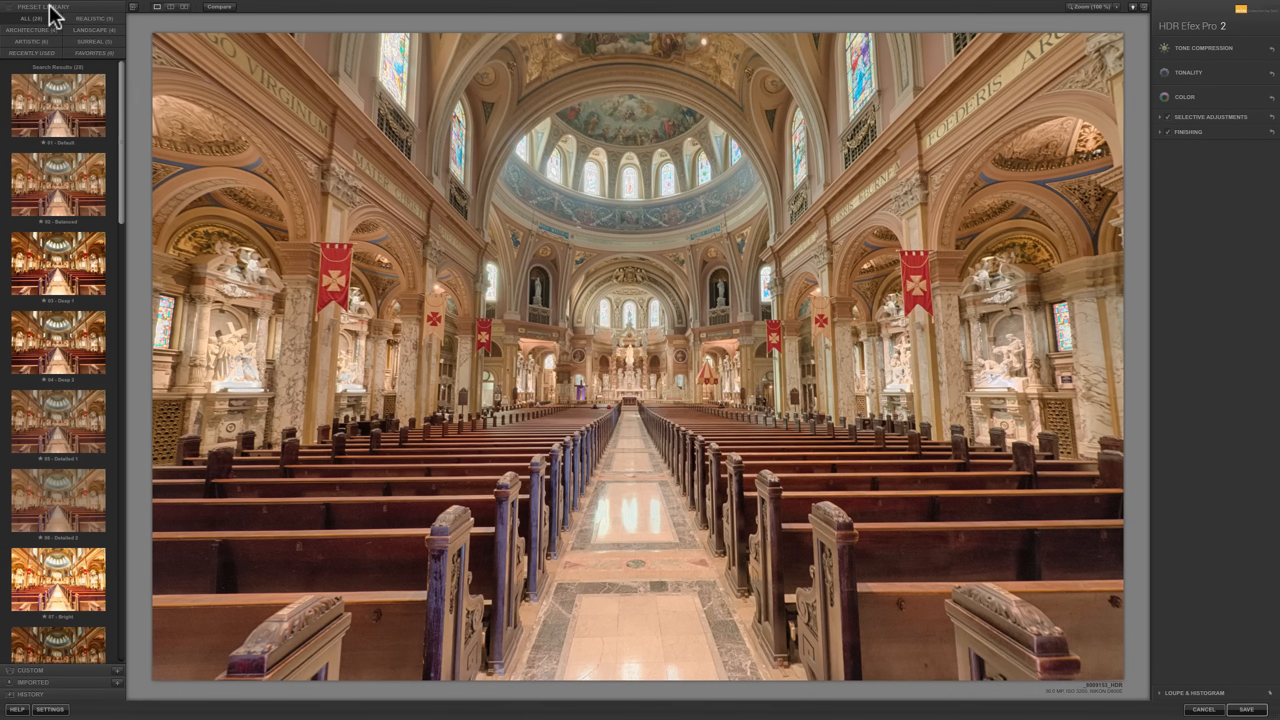
Try the Architecture presets 22 - Indoor 2 and 23 - Outdoor 1 on the merged church image
{"action": "left_click", "coordinate": [58, 96]}
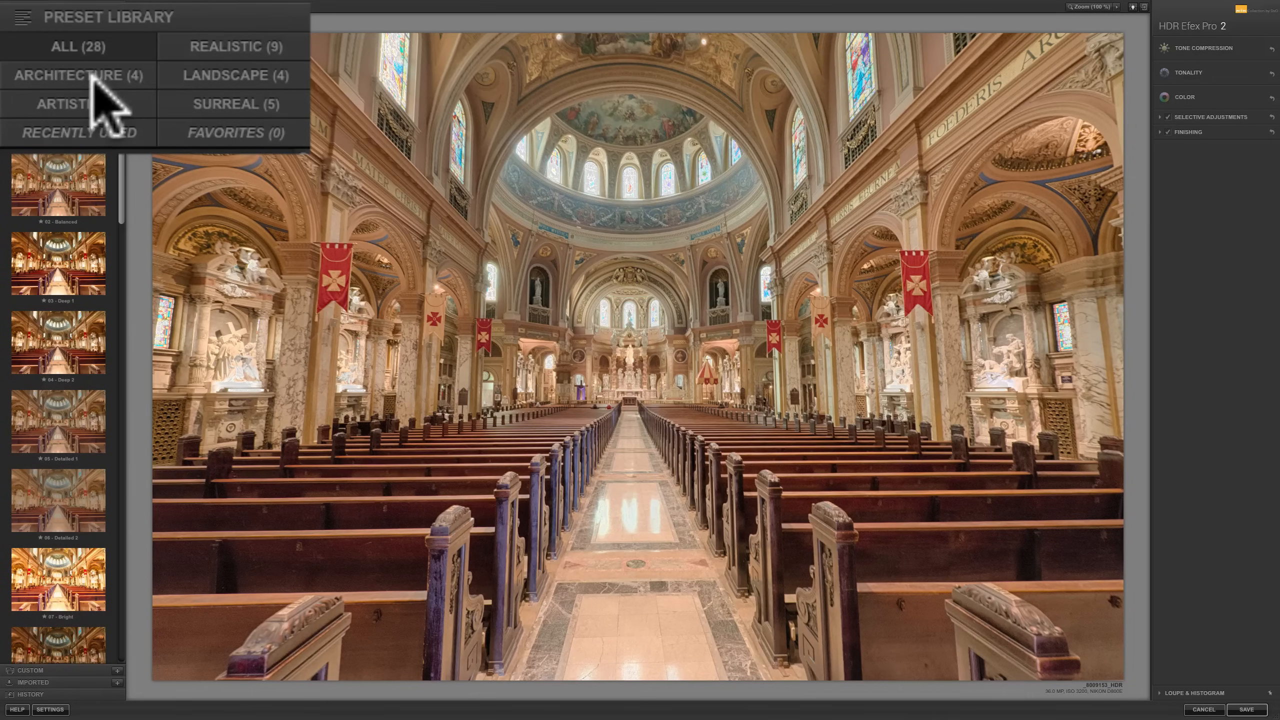
{"action": "left_click", "coordinate": [92, 75]}
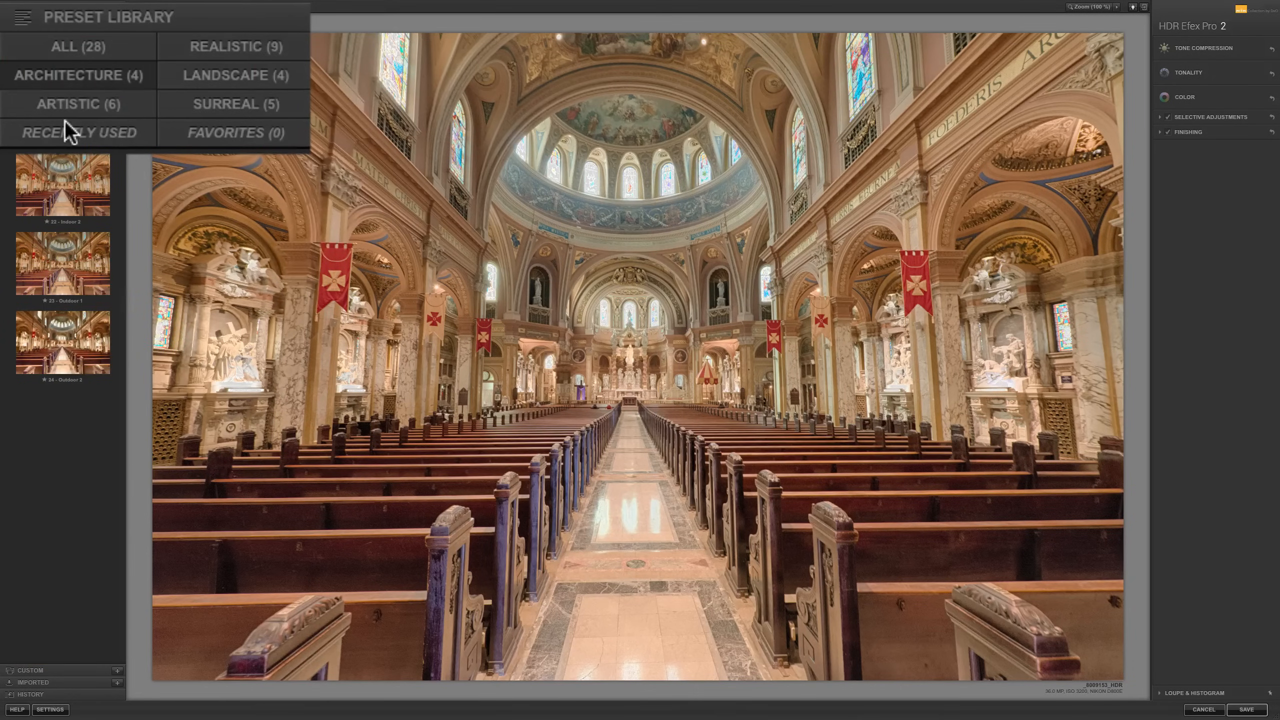
{"action": "left_click", "coordinate": [68, 197]}
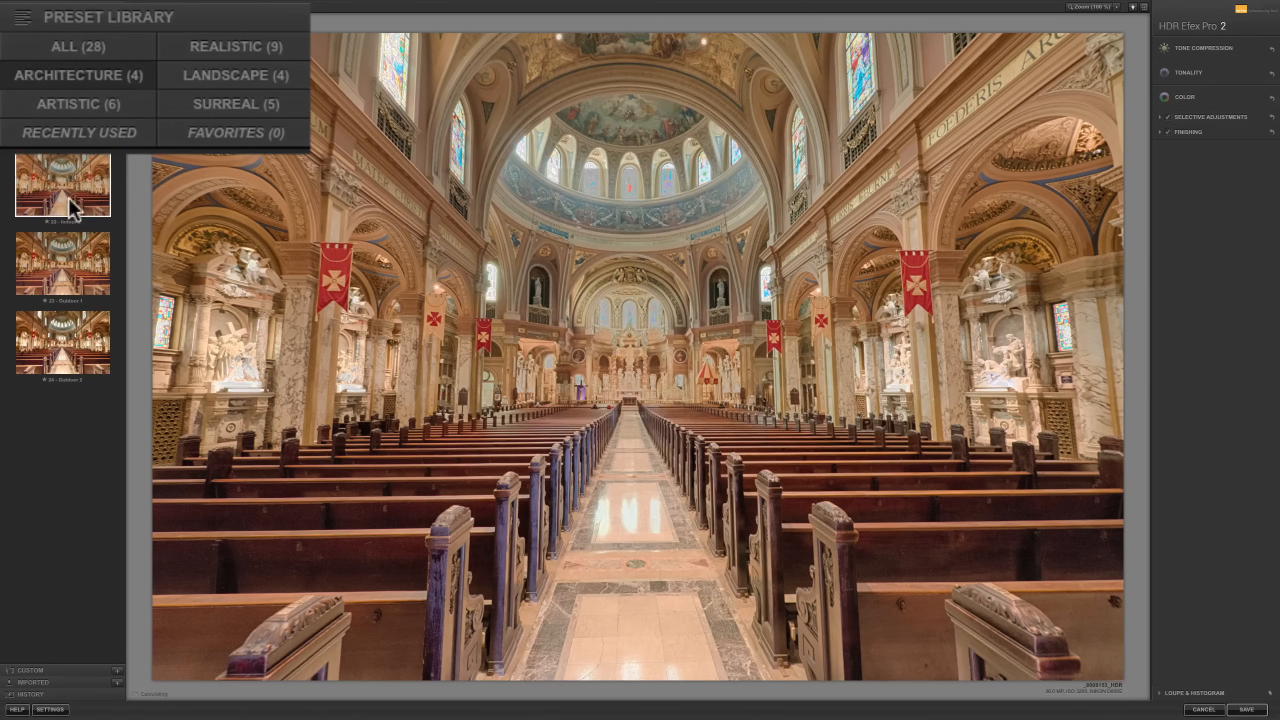
{"action": "left_click", "coordinate": [66, 259]}
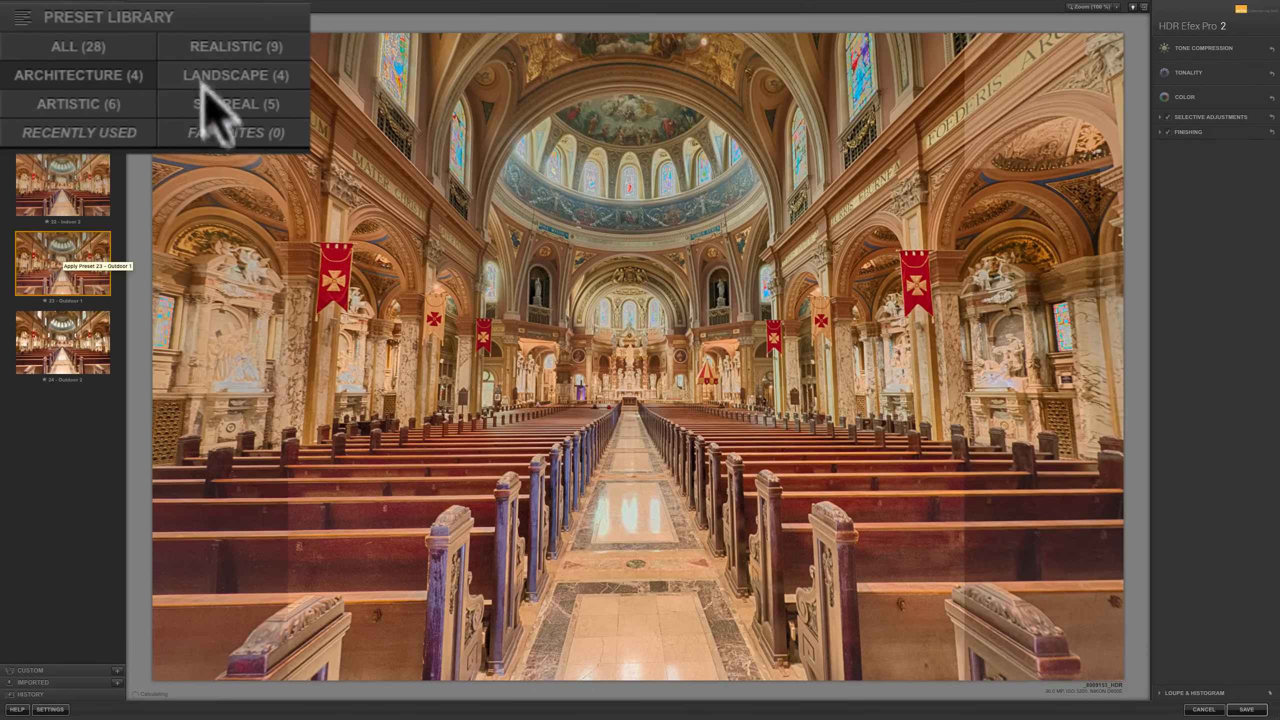
Try the Artistic preset 11 - Structured 2 and the Realistic preset 02 - Balanced on the image
{"action": "left_click", "coordinate": [90, 98]}
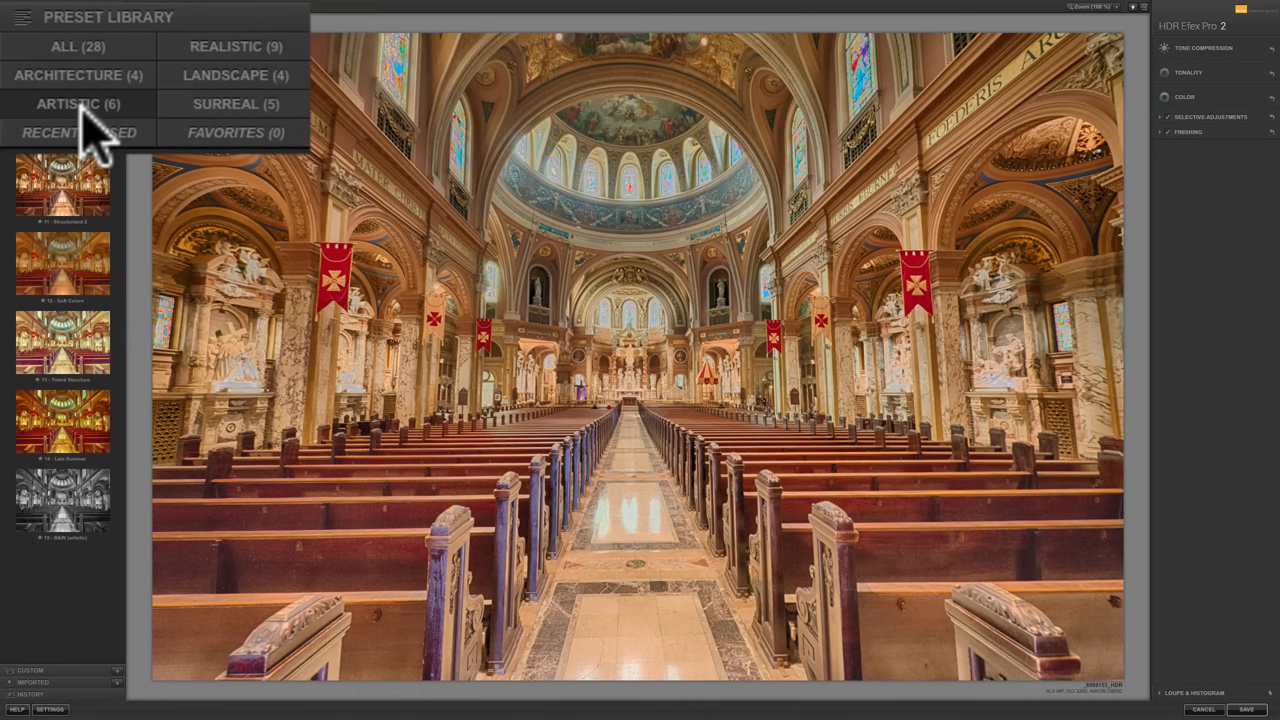
{"action": "left_click", "coordinate": [29, 174]}
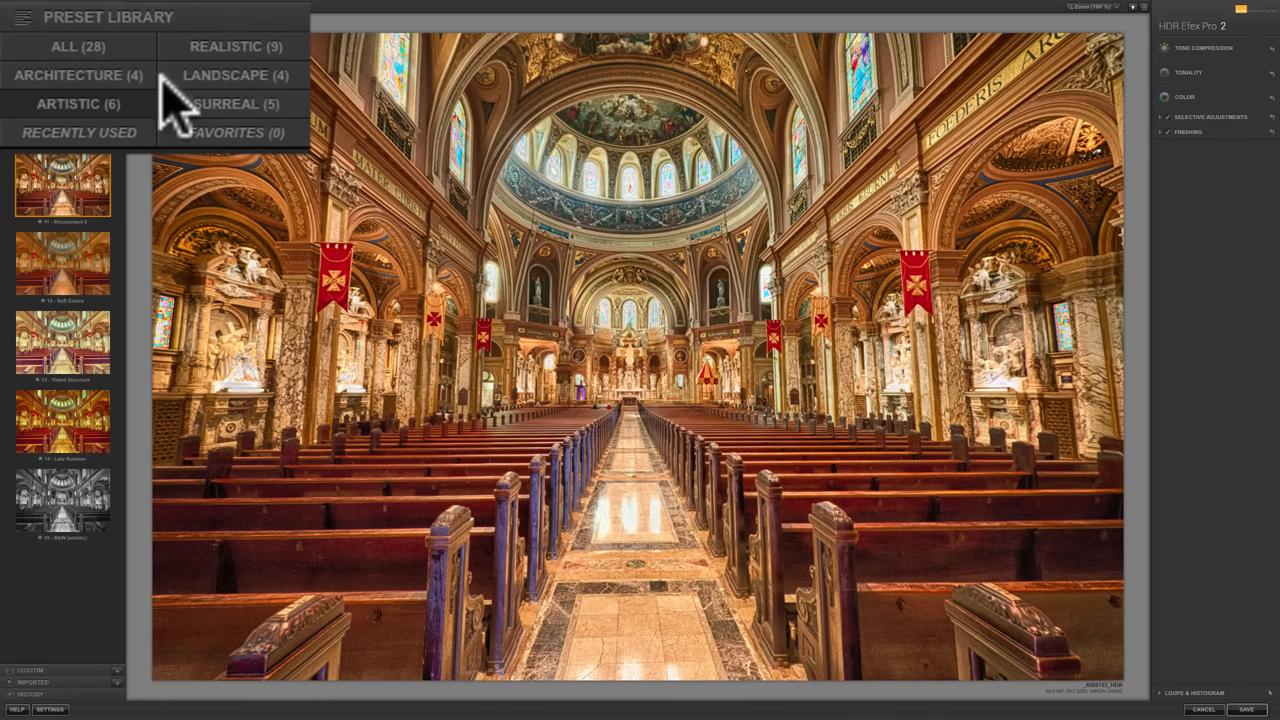
{"action": "left_click", "coordinate": [228, 44]}
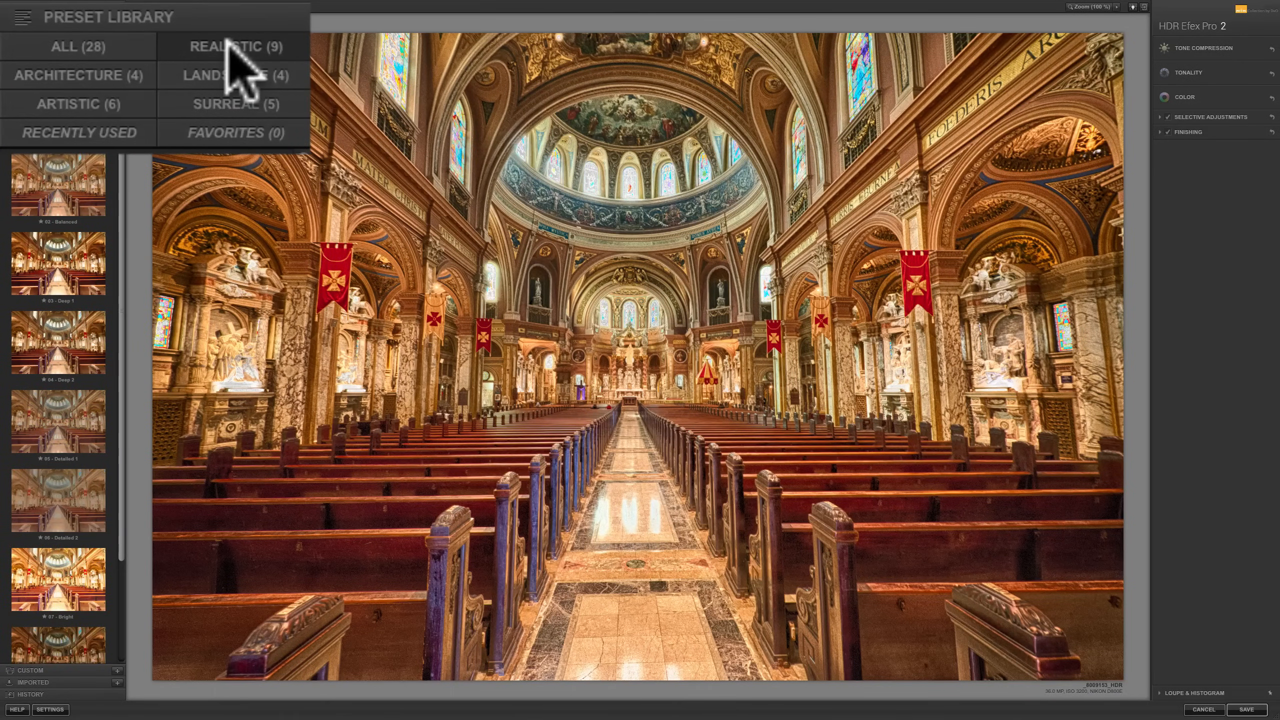
{"action": "left_click", "coordinate": [64, 209]}
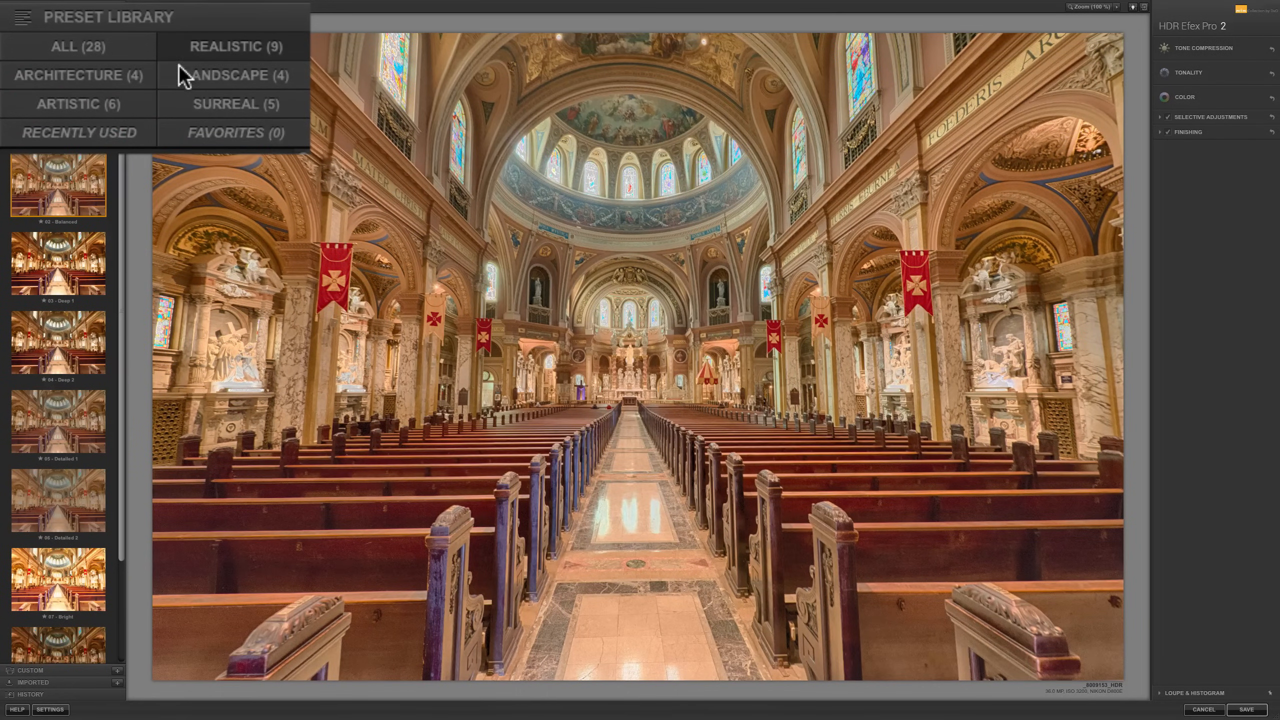
Compare the Landscape presets 27 - Graduated 1 and 28 - Graduated 2, ending on Graduated 1
{"action": "left_click", "coordinate": [235, 73]}
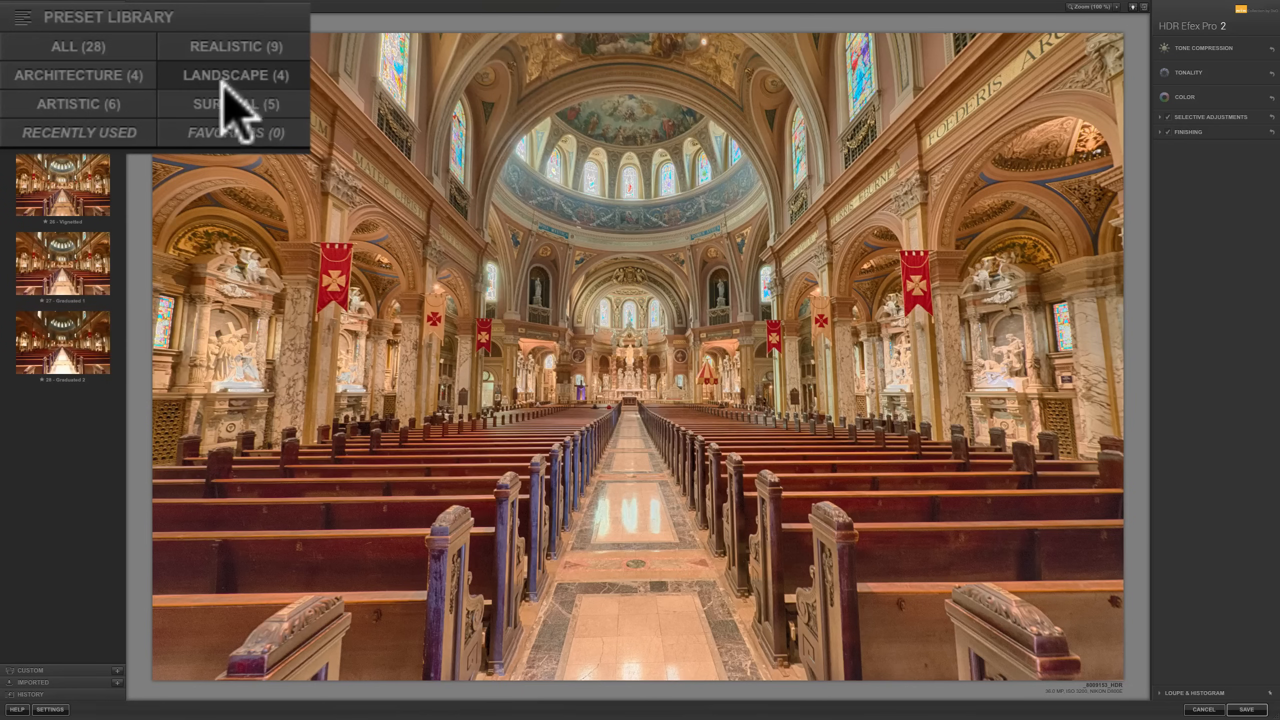
{"action": "left_click", "coordinate": [76, 283]}
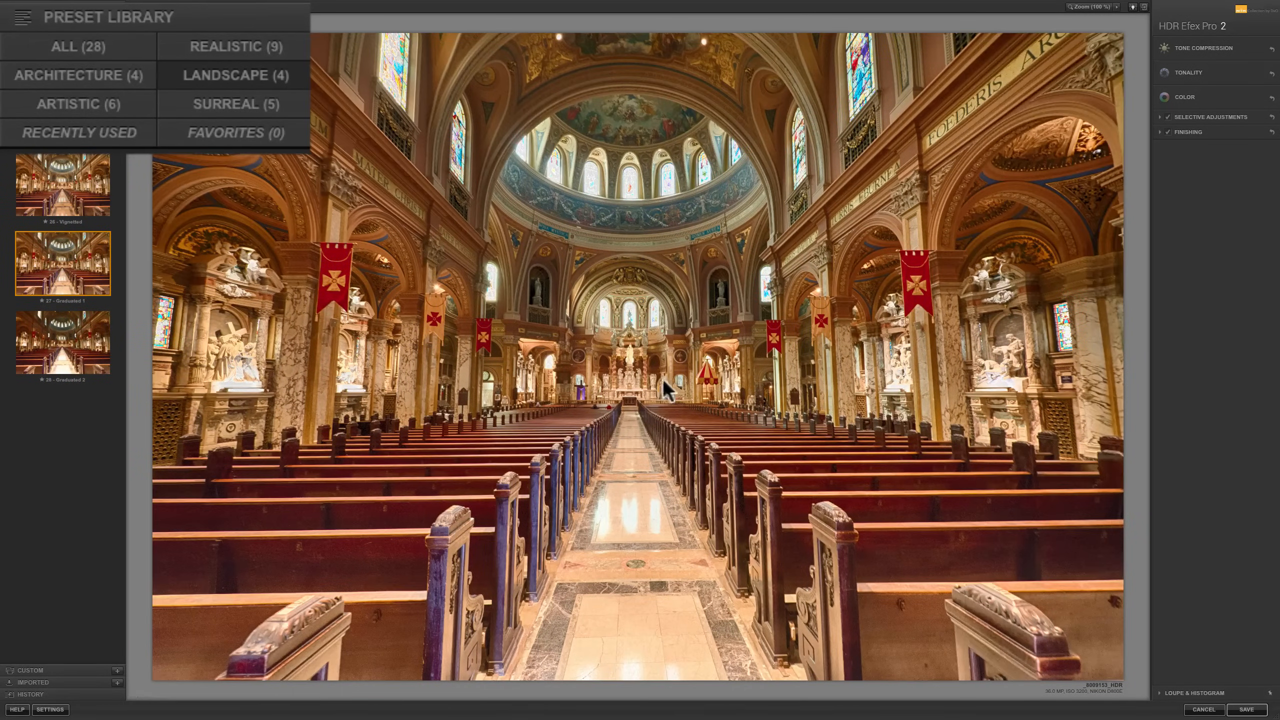
{"action": "left_click", "coordinate": [41, 346]}
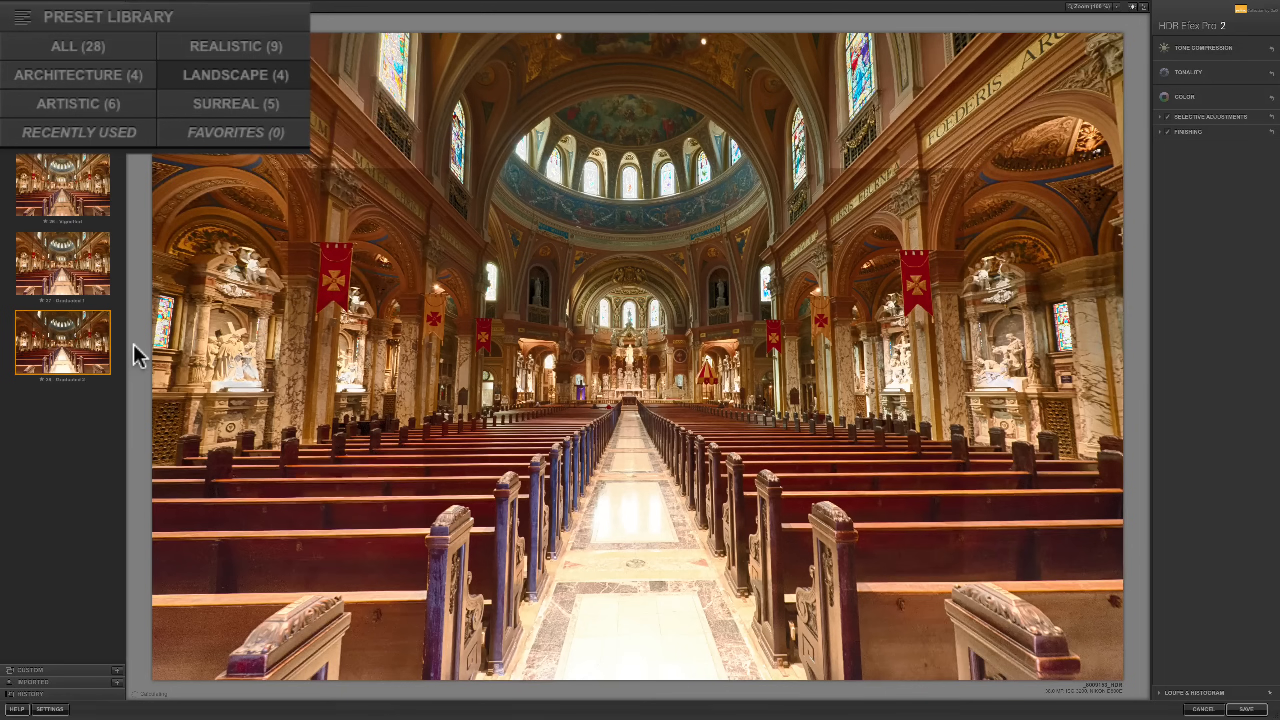
{"action": "left_click", "coordinate": [83, 280]}
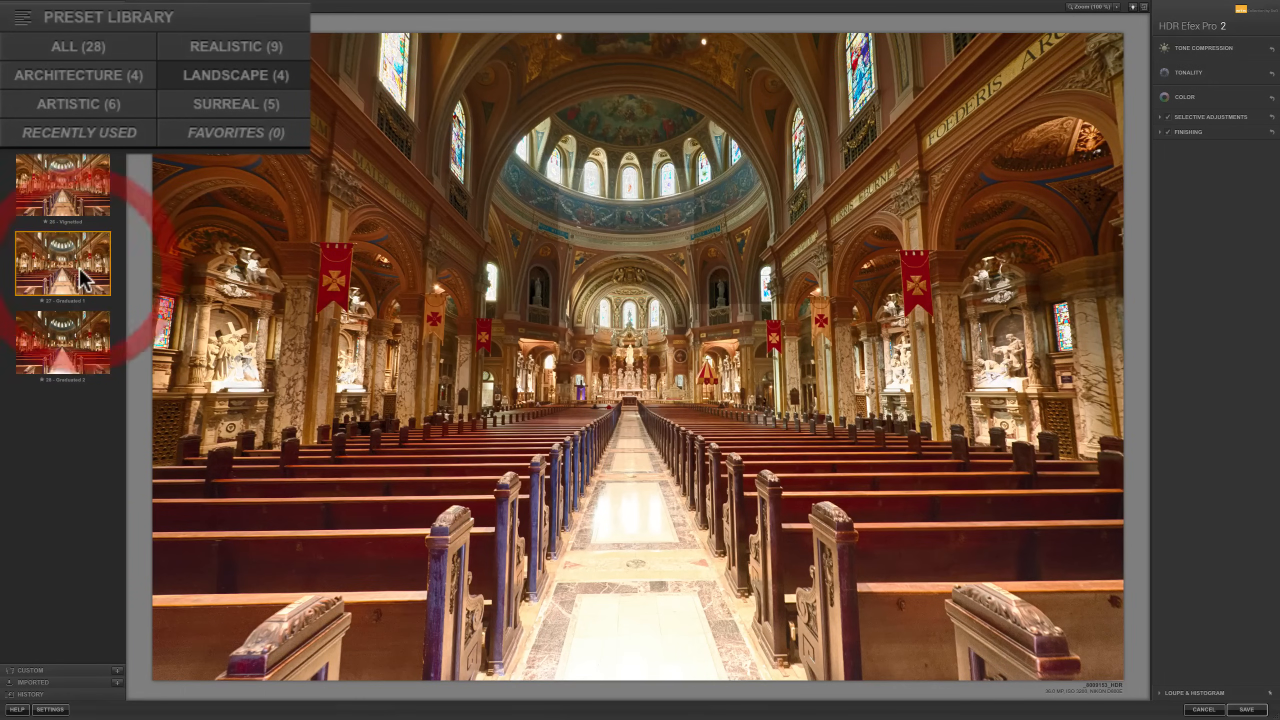
Try the Surreal presets Pale & Structured and End of the Road, and apply 19 - Granny's Attic
{"action": "left_click", "coordinate": [222, 101]}
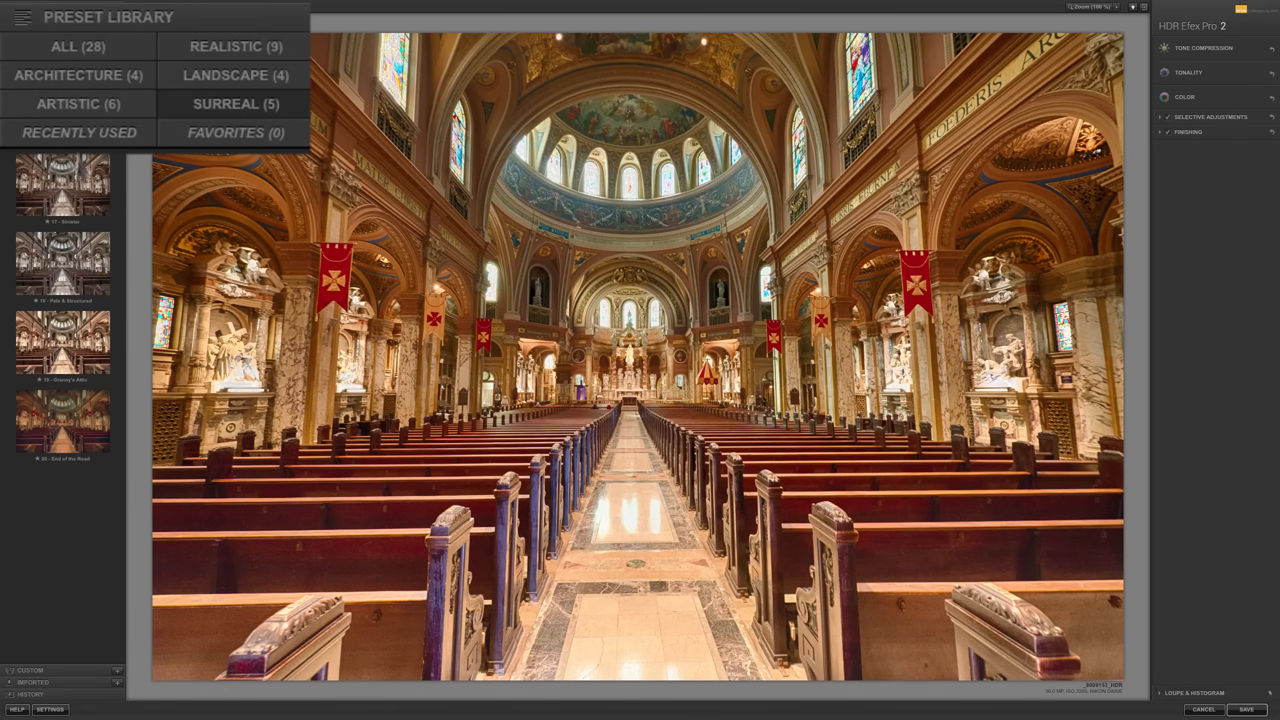
{"action": "left_click", "coordinate": [68, 254]}
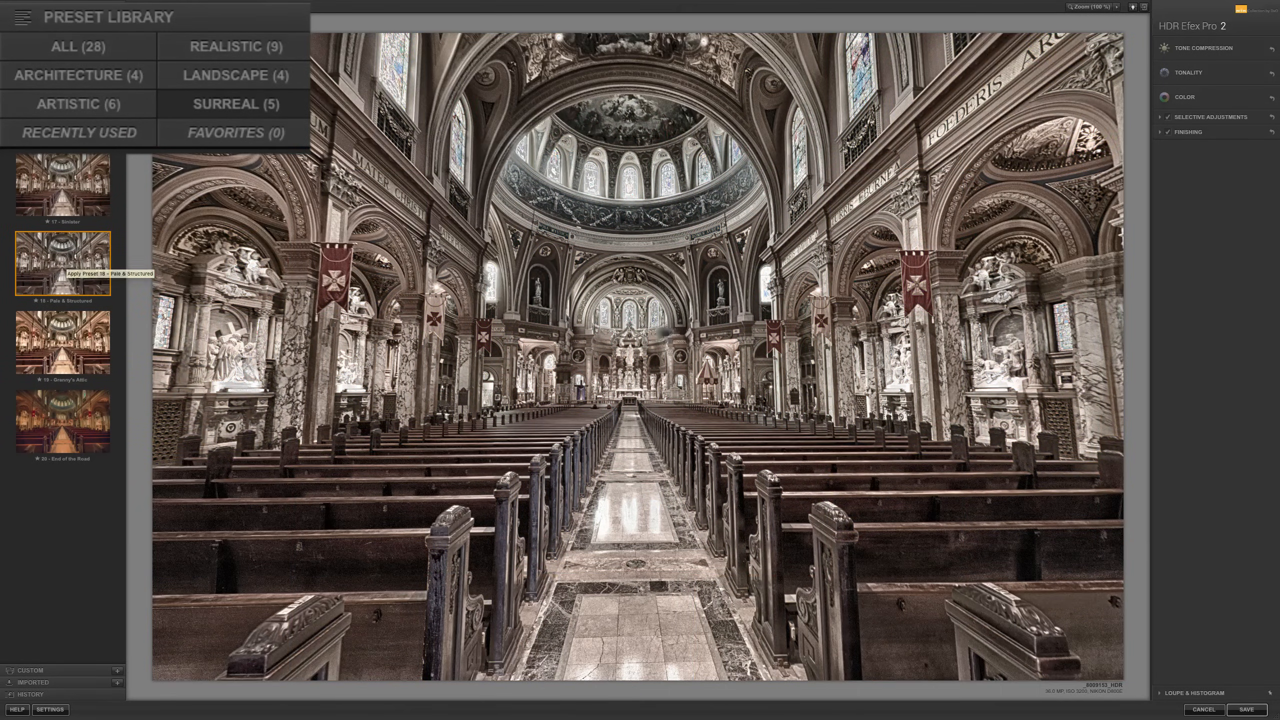
{"action": "left_click", "coordinate": [83, 411]}
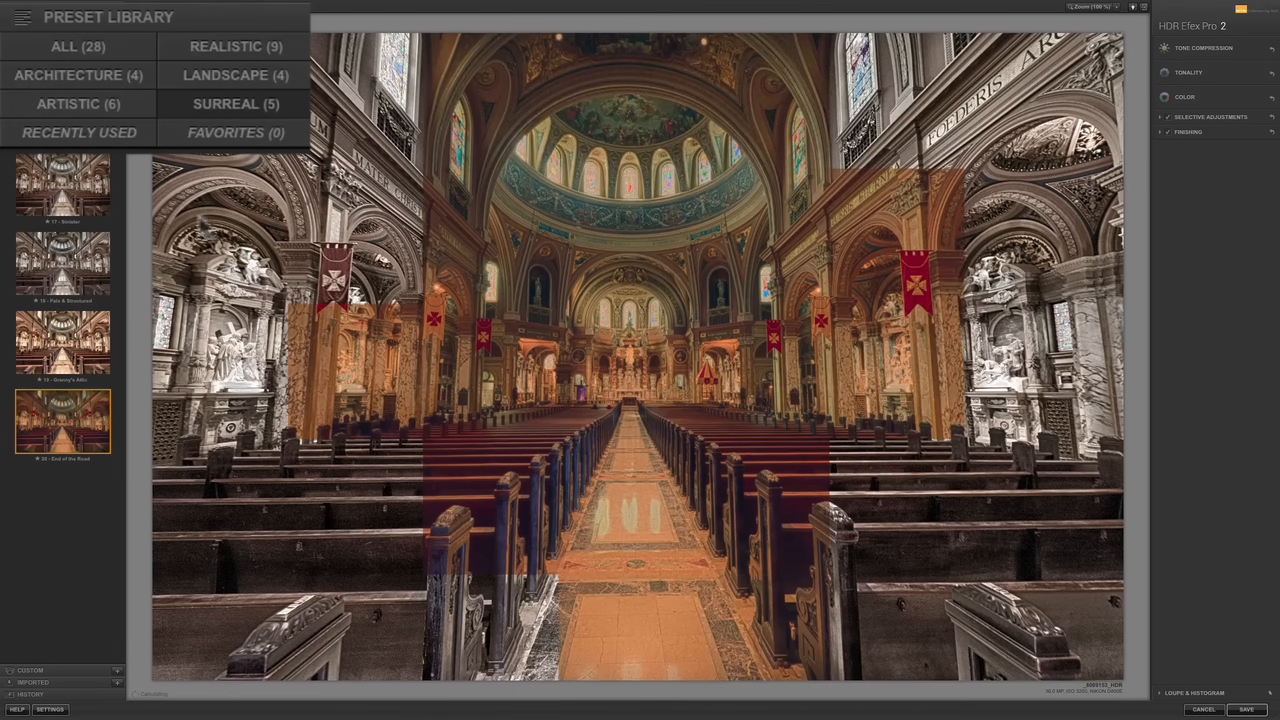
{"action": "left_click", "coordinate": [86, 350]}
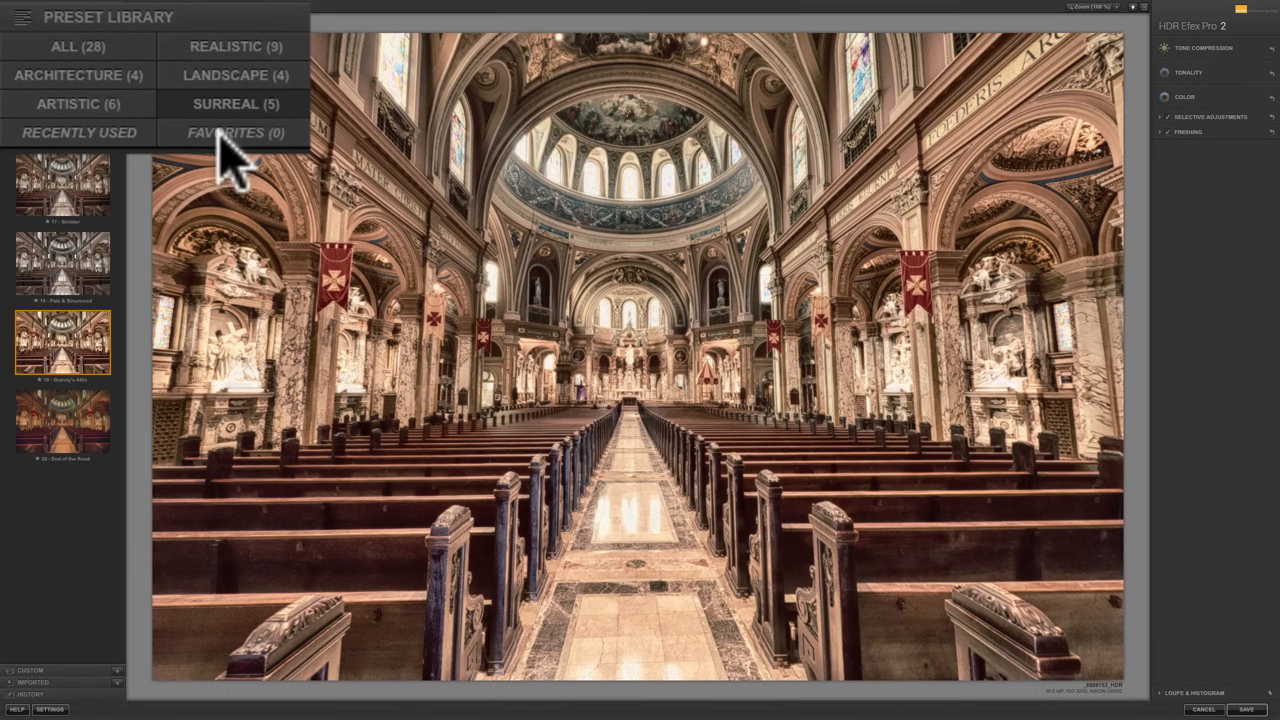
Browse the Favorites, All and Artistic categories of the preset library
{"action": "left_click", "coordinate": [252, 131]}
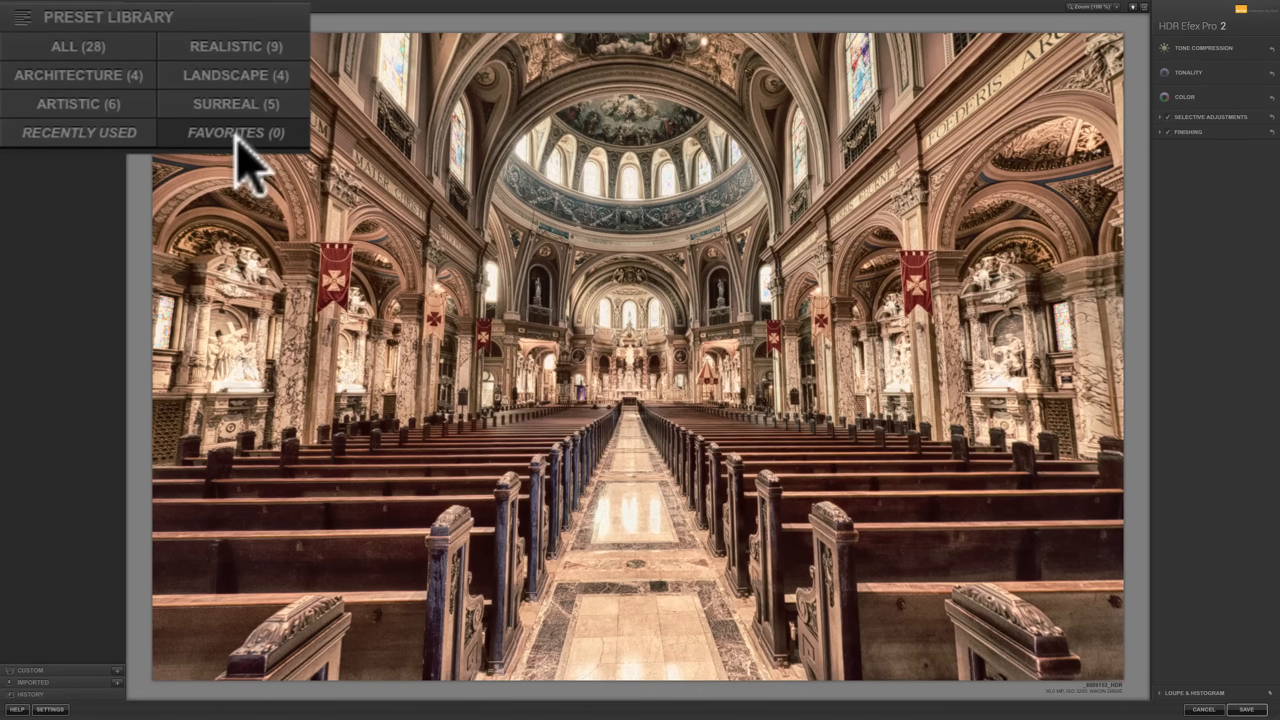
{"action": "left_click", "coordinate": [68, 44]}
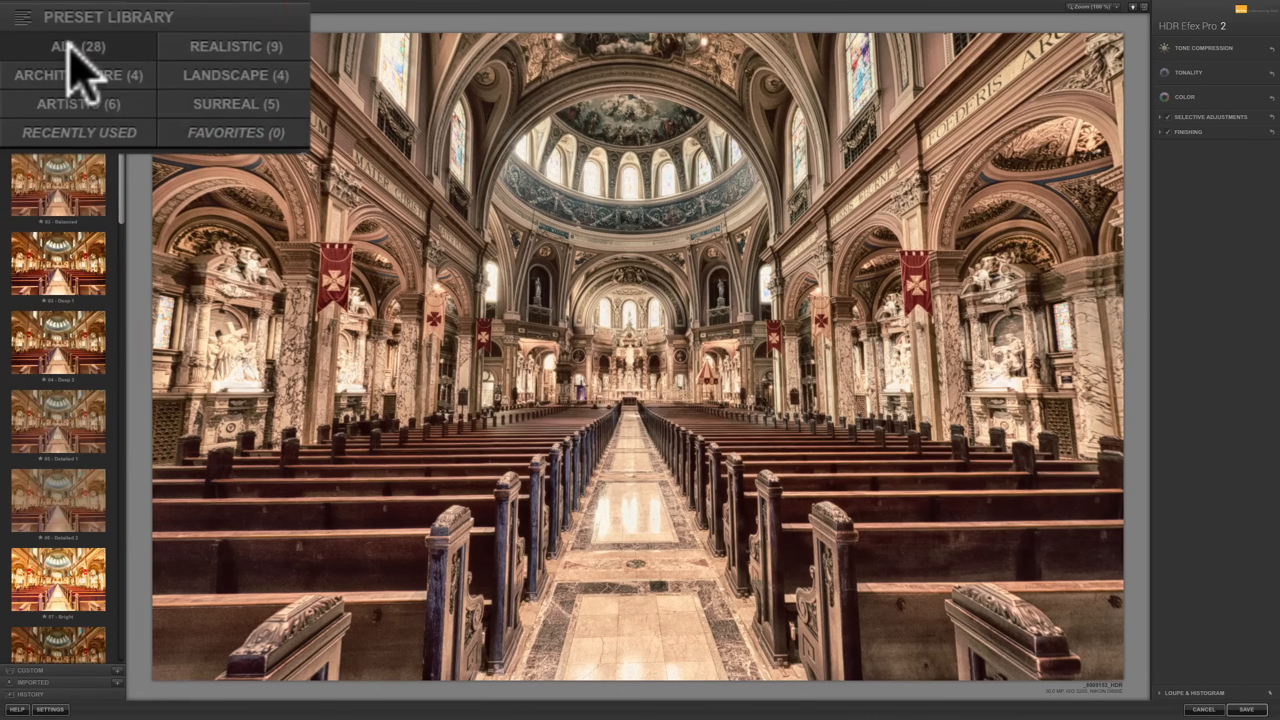
{"action": "scroll", "coordinate": [52, 283], "scroll_direction": "down", "scroll_amount": 3}
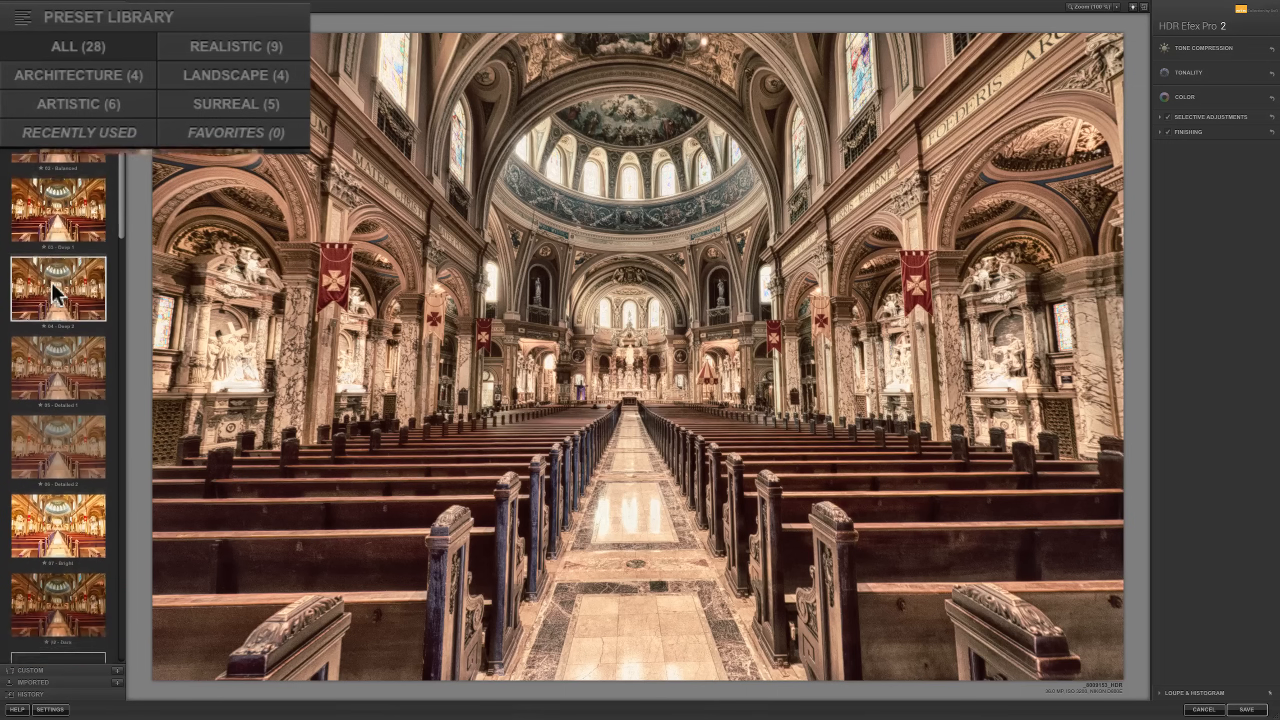
{"action": "left_click", "coordinate": [75, 99]}
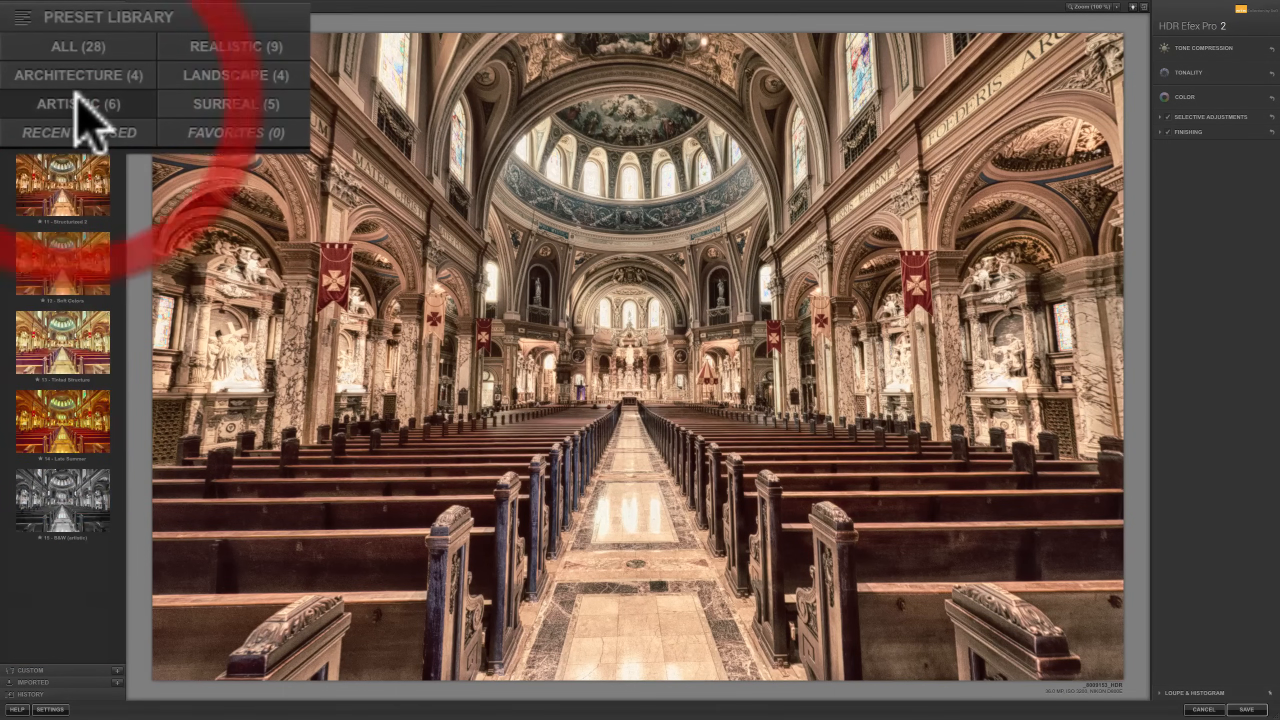
Browse the Architecture, Realistic and Landscape preset categories and apply the Landscape preset 27 - Graduated 1
{"action": "left_click", "coordinate": [84, 74]}
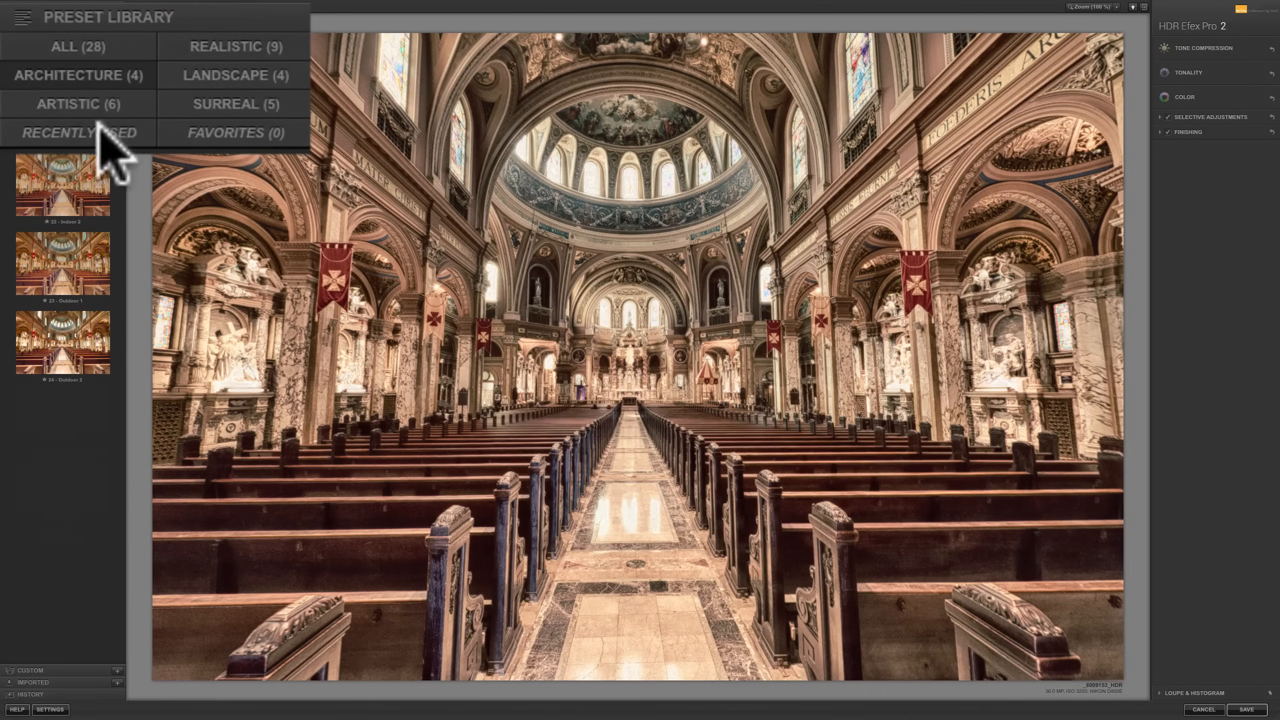
{"action": "left_click", "coordinate": [232, 43]}
{"action": "left_click", "coordinate": [242, 74]}
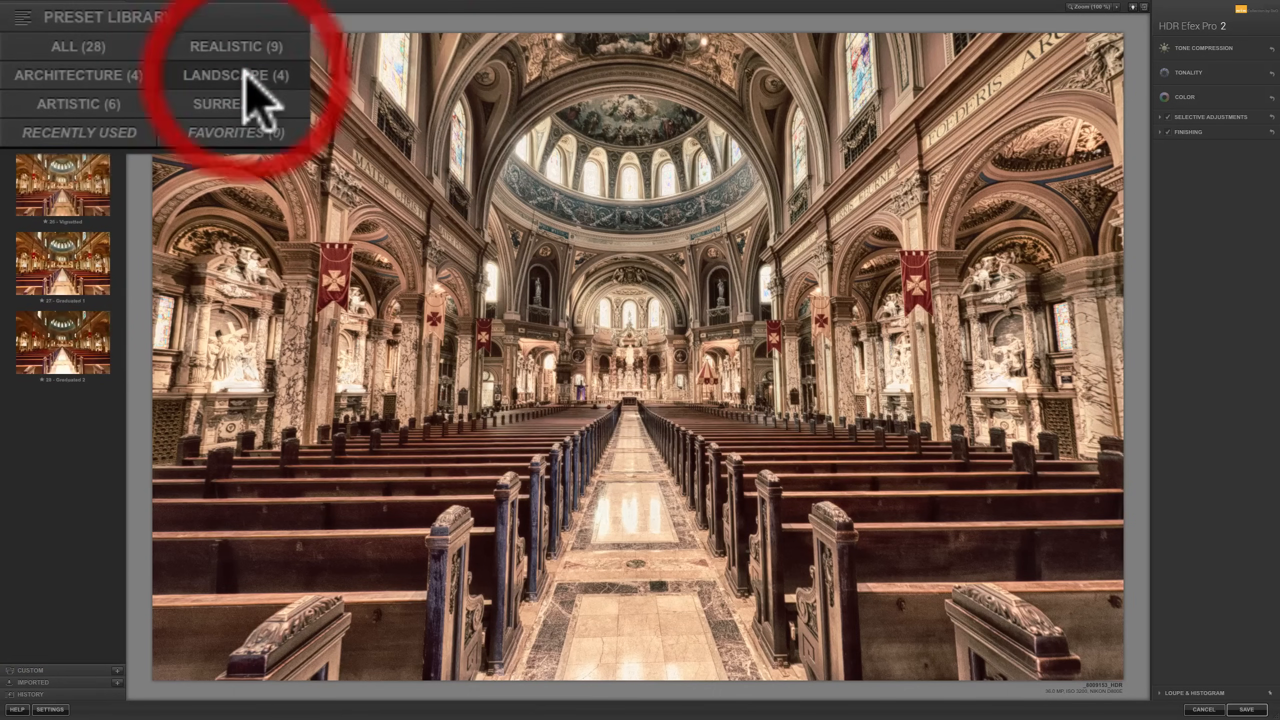
{"action": "left_click", "coordinate": [70, 282]}
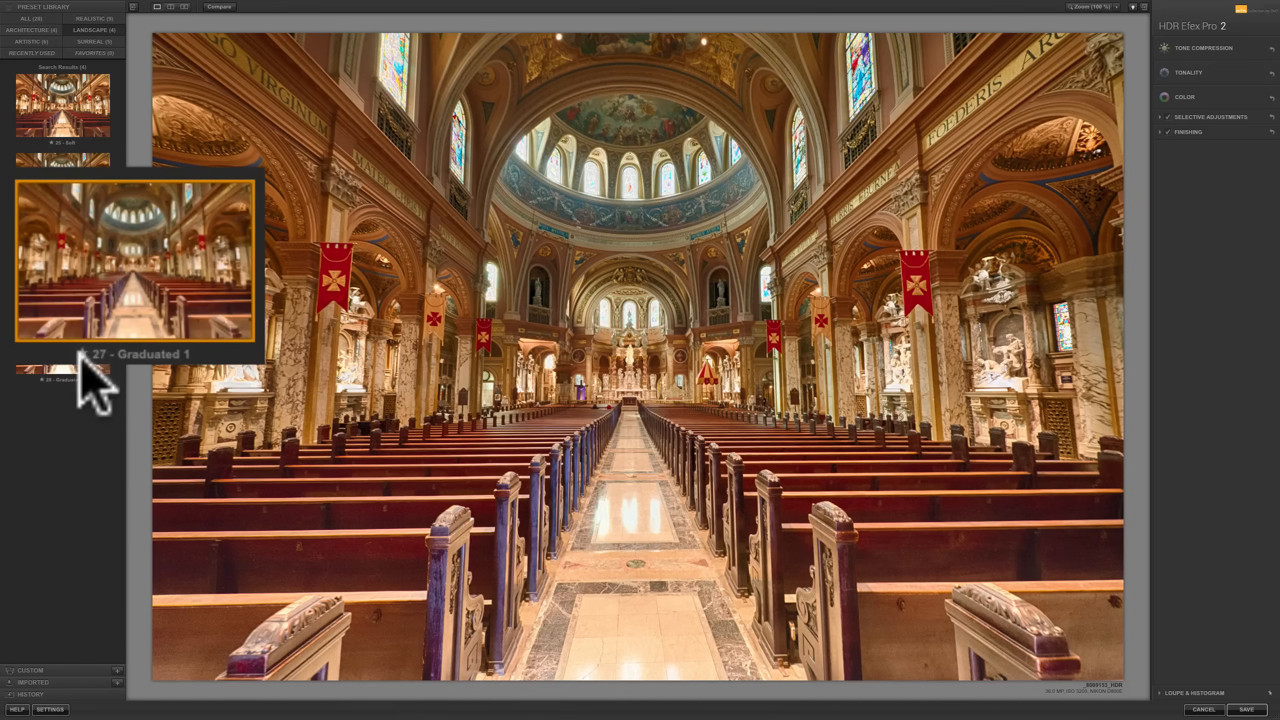
Mark the 27 - Graduated 1 preset as a favorite, apply it from the Favorites category, and remove its favorite mark
{"action": "left_click", "coordinate": [81, 353]}
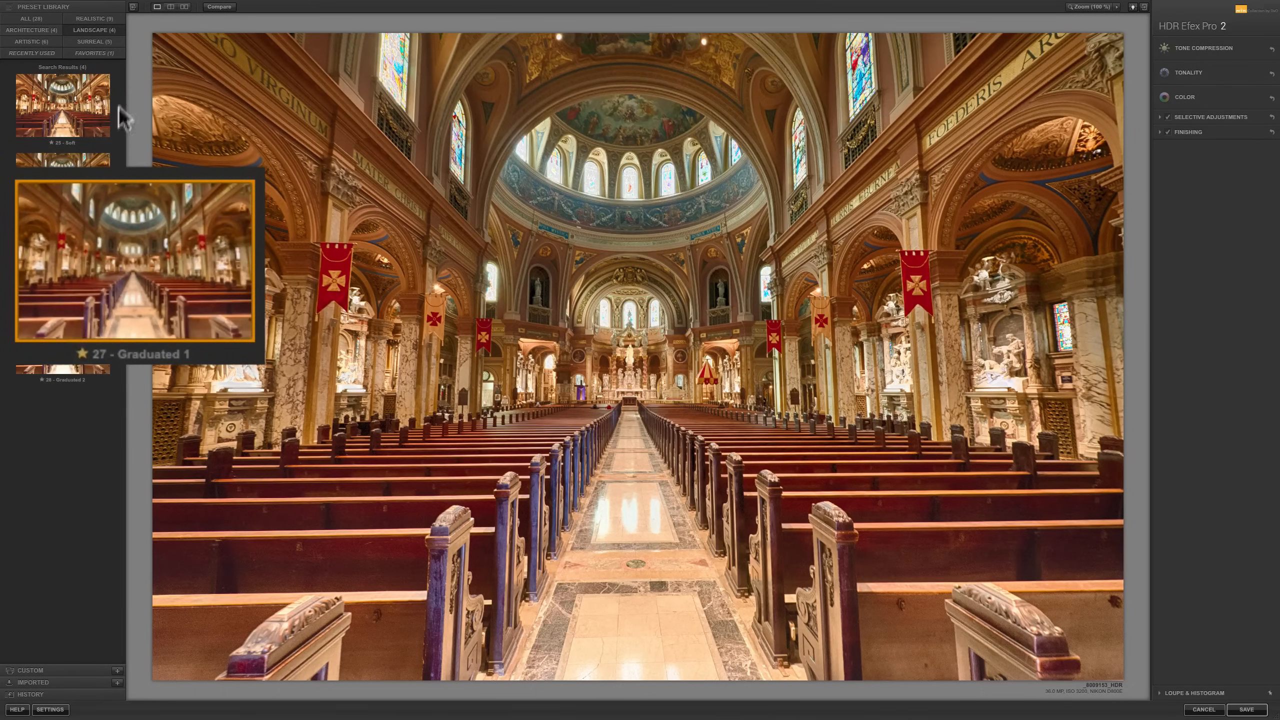
{"action": "left_click", "coordinate": [94, 52]}
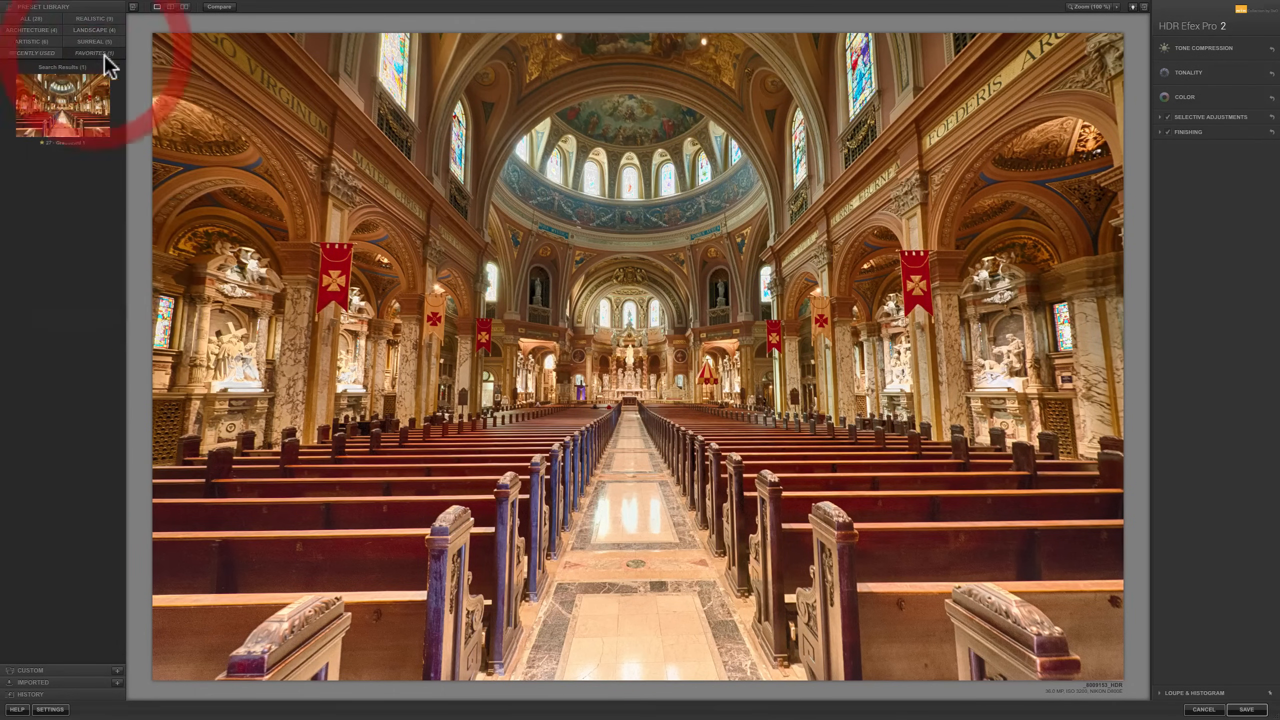
{"action": "left_click", "coordinate": [65, 106]}
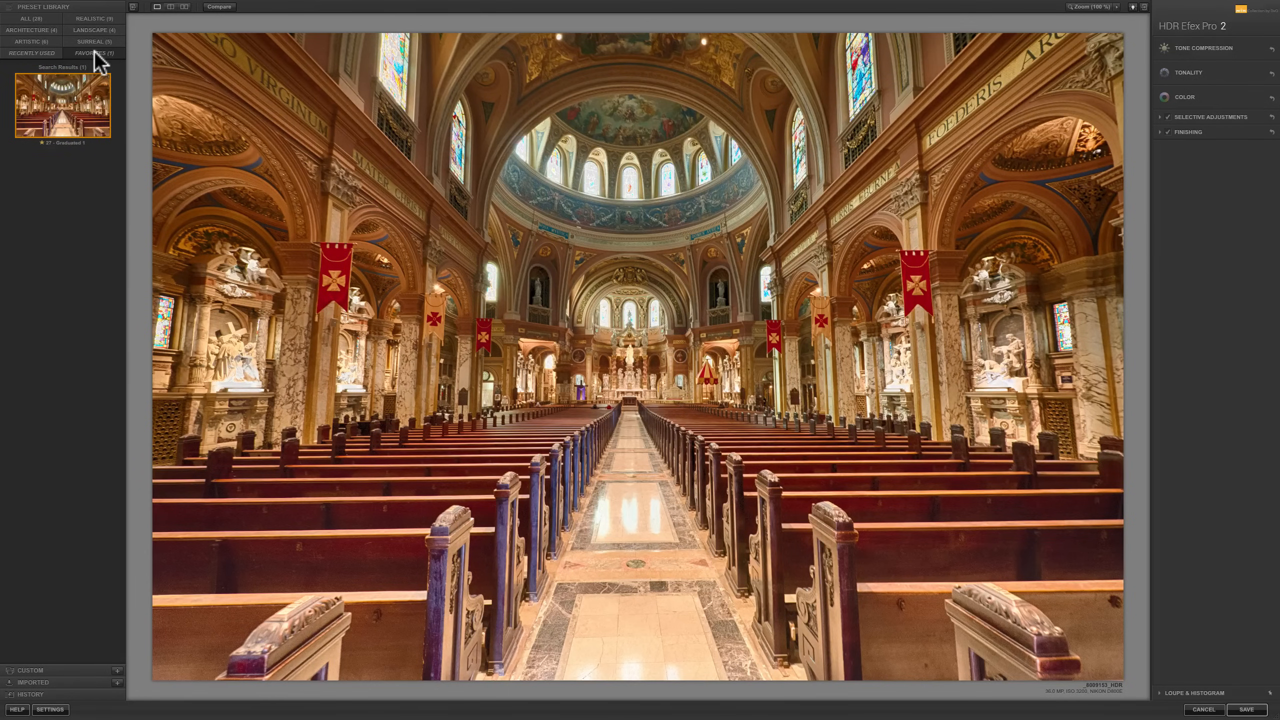
{"action": "left_click", "coordinate": [42, 143]}
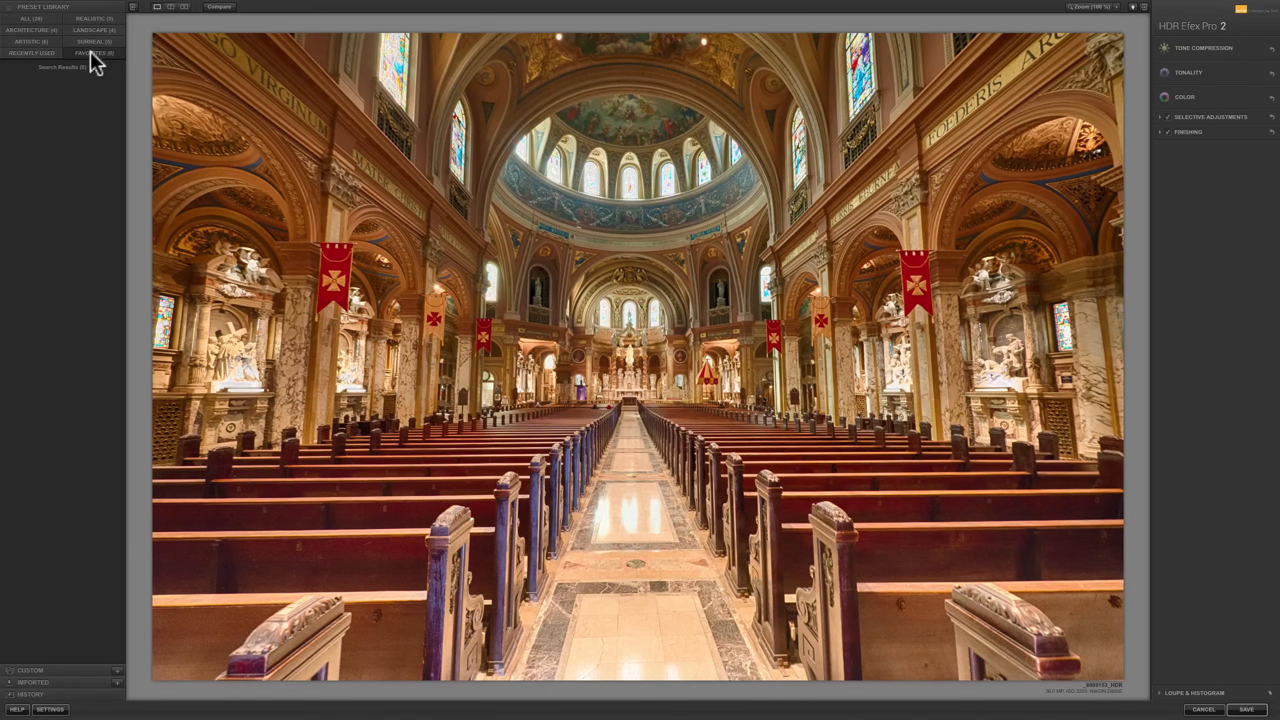
Open the Tone Compression settings, try the 02 - Balanced preset from the full preset list, and undo it
{"action": "left_click", "coordinate": [38, 19]}
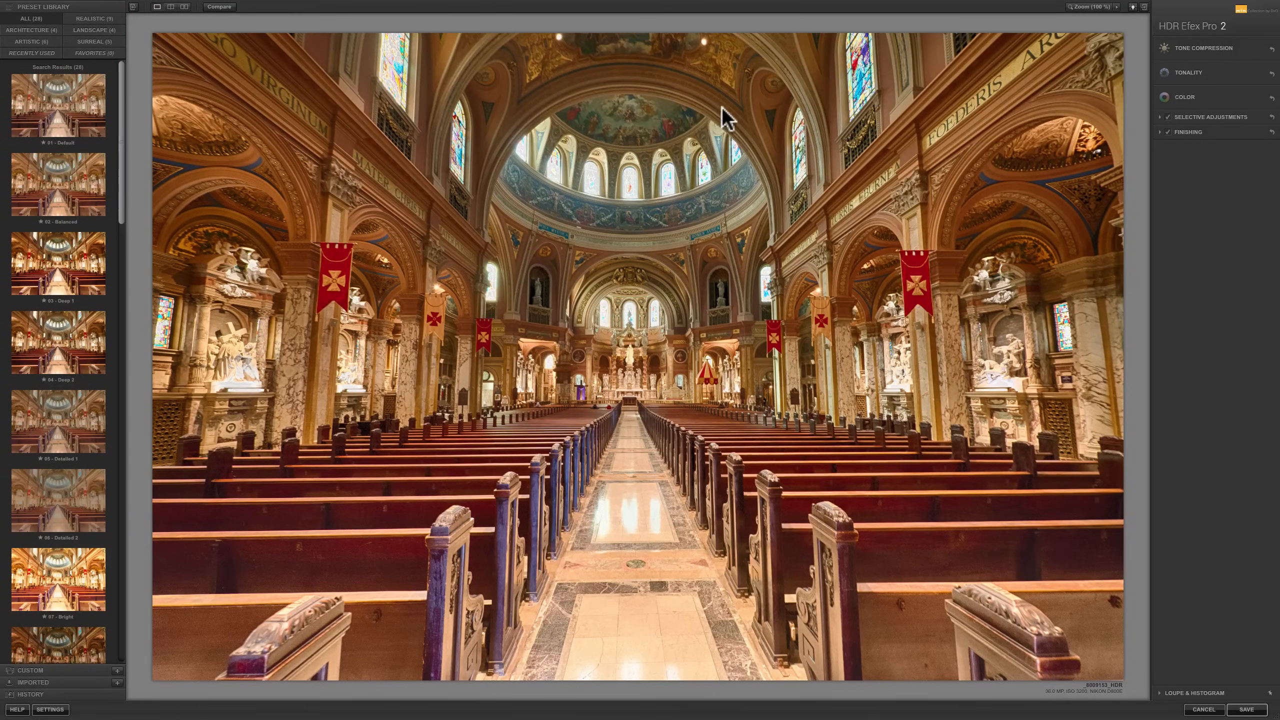
{"action": "left_click", "coordinate": [1199, 48]}
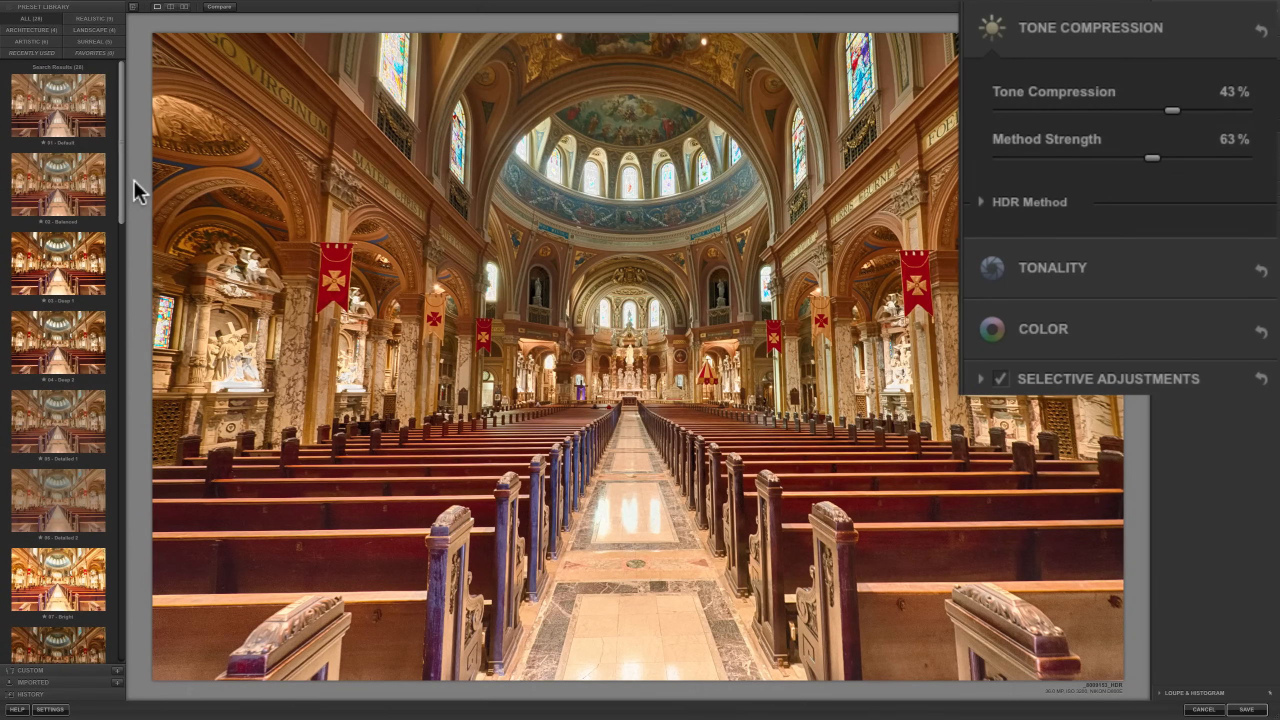
{"action": "left_click", "coordinate": [64, 194]}
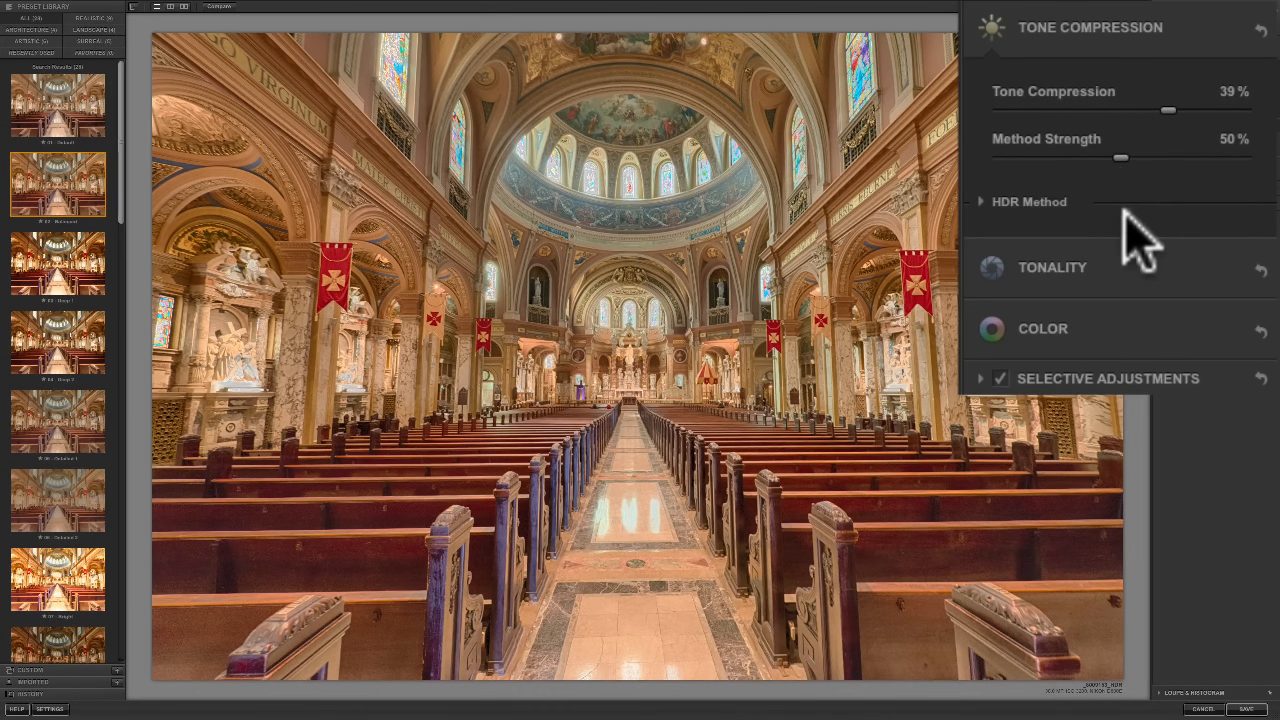
{"action": "key", "text": "super+z"}
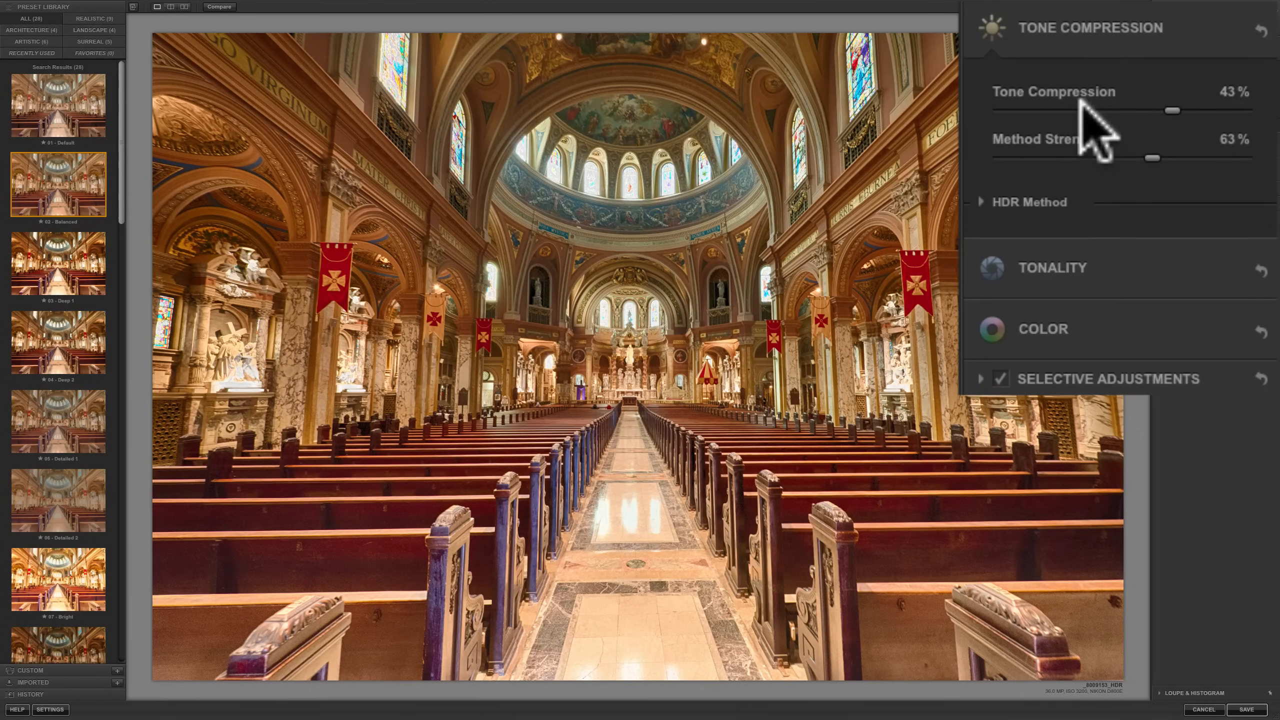
Try Tone Compression at its 100% and -100% extremes, and set it to 37%
{"action": "left_click_drag", "start_coordinate": [1173, 110], "coordinate": [1250, 109]}
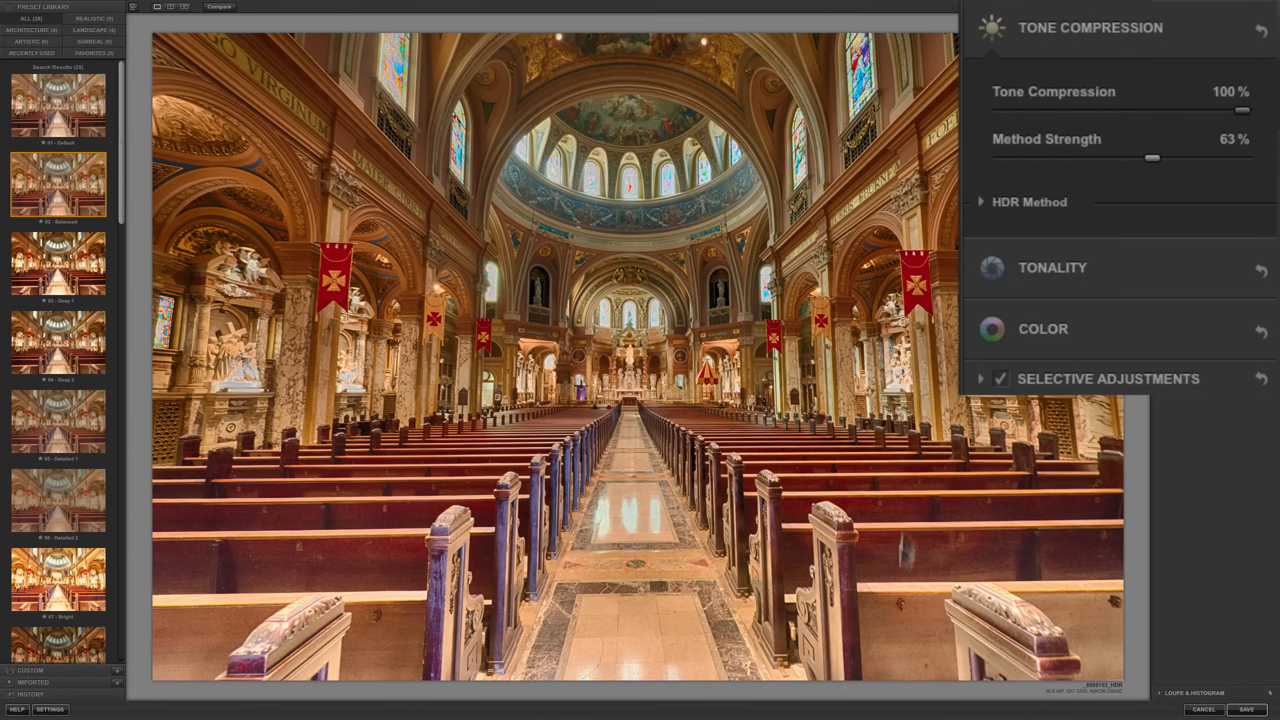
{"action": "left_click_drag", "start_coordinate": [1242, 110], "coordinate": [984, 115]}
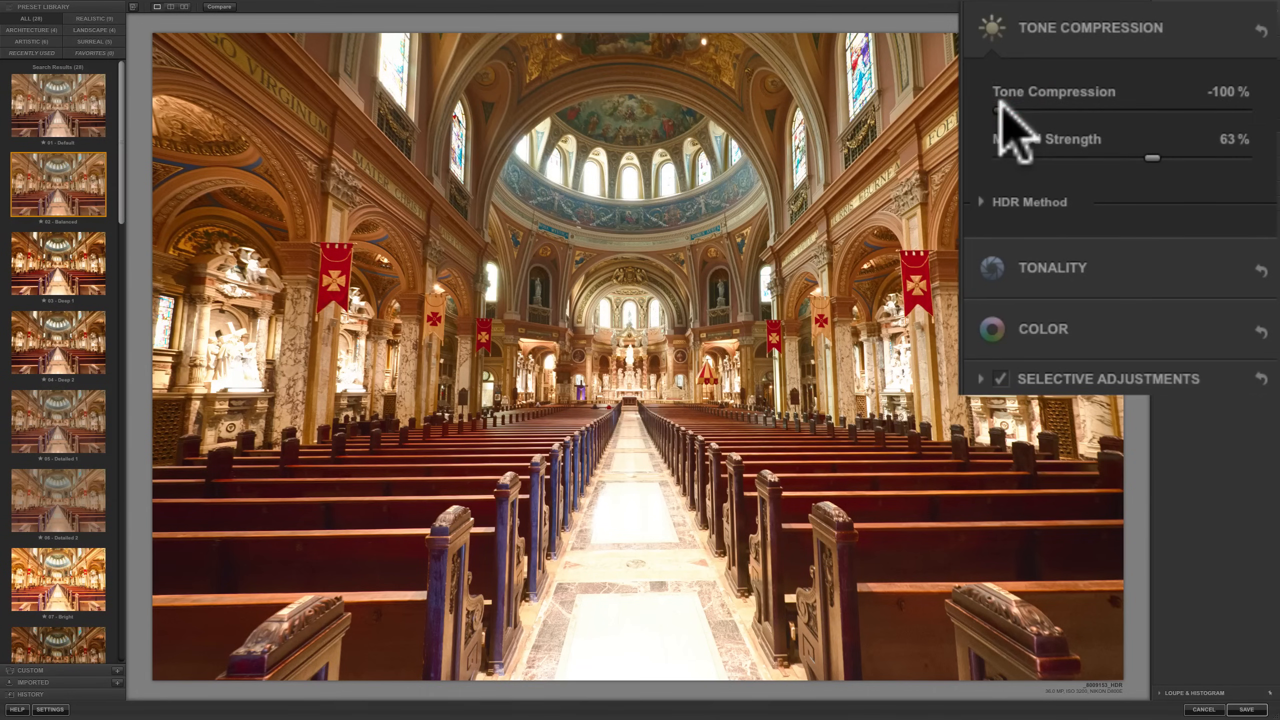
{"action": "left_click_drag", "start_coordinate": [1001, 111], "coordinate": [1166, 107]}
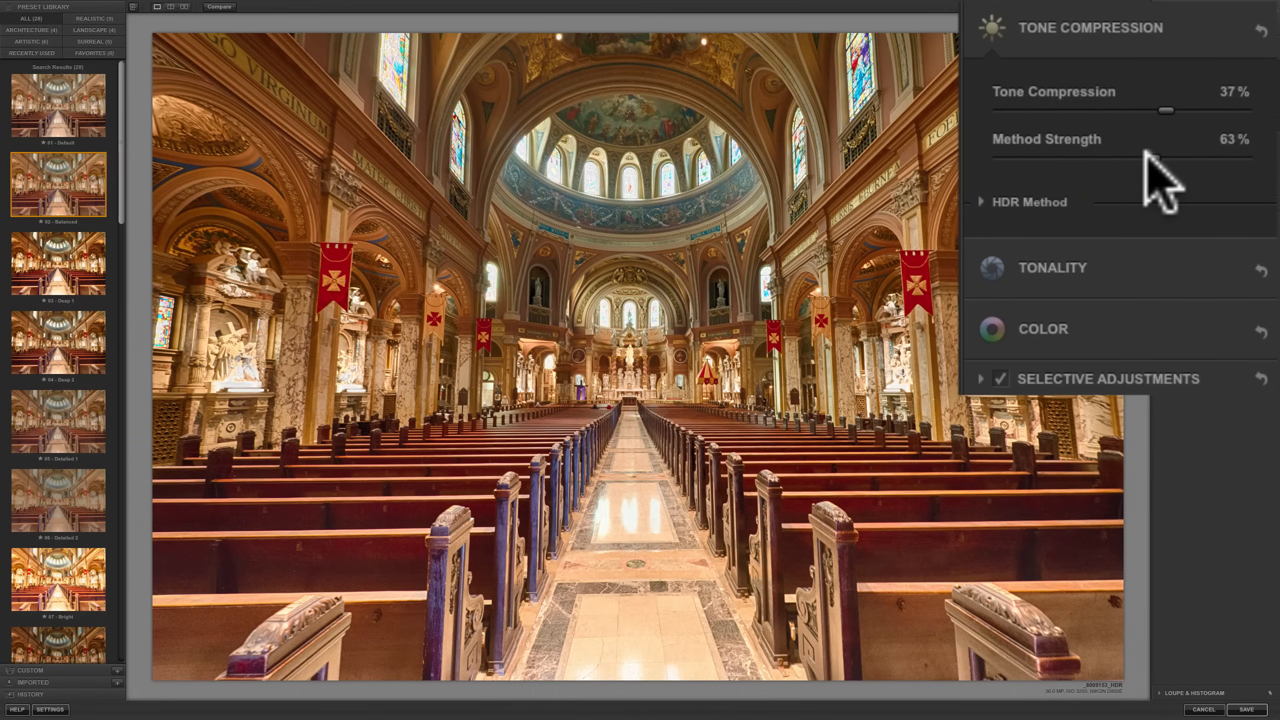
Try Method Strength at 100% and 0%, and set it to 68%
{"action": "left_click_drag", "start_coordinate": [1147, 154], "coordinate": [1275, 153]}
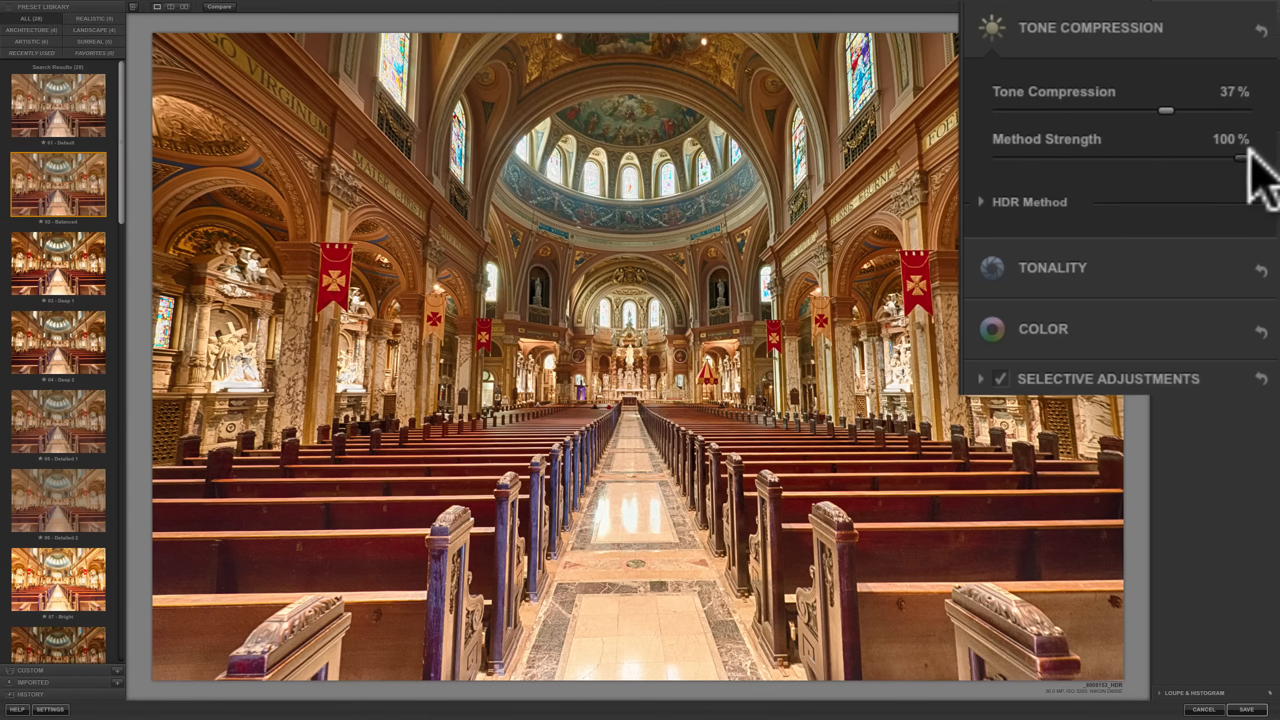
{"action": "left_click_drag", "start_coordinate": [1248, 151], "coordinate": [975, 176]}
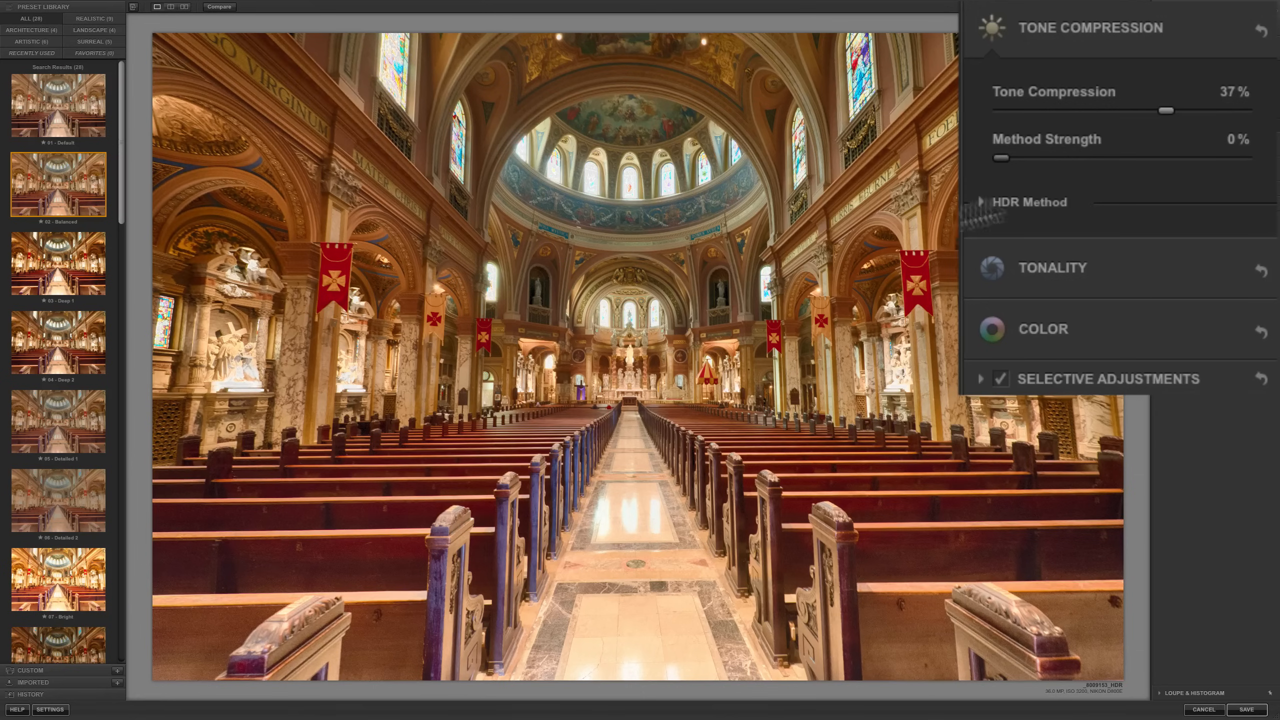
{"action": "left_click_drag", "start_coordinate": [1003, 158], "coordinate": [1171, 155]}
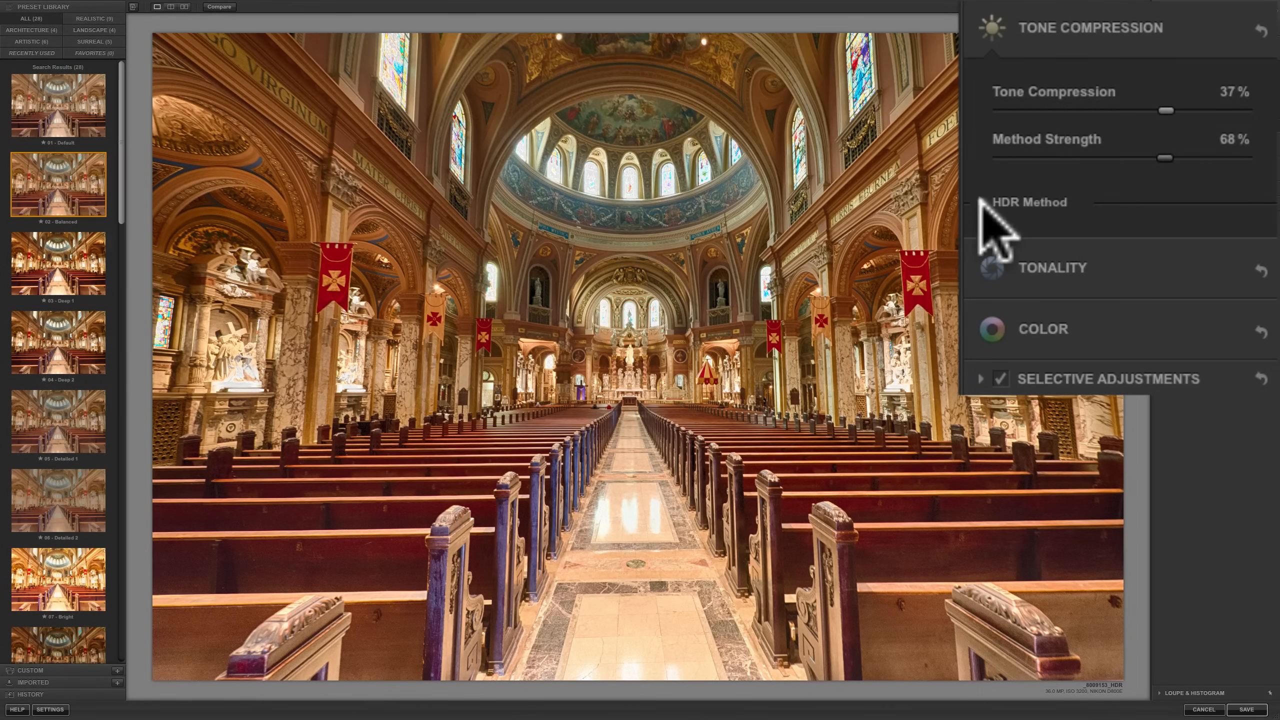
Set the HDR Method Depth to Strong, and try Detail at Grungy, Detailed, Accentuated and Soft before returning it to Realistic
{"action": "left_click", "coordinate": [980, 201]}
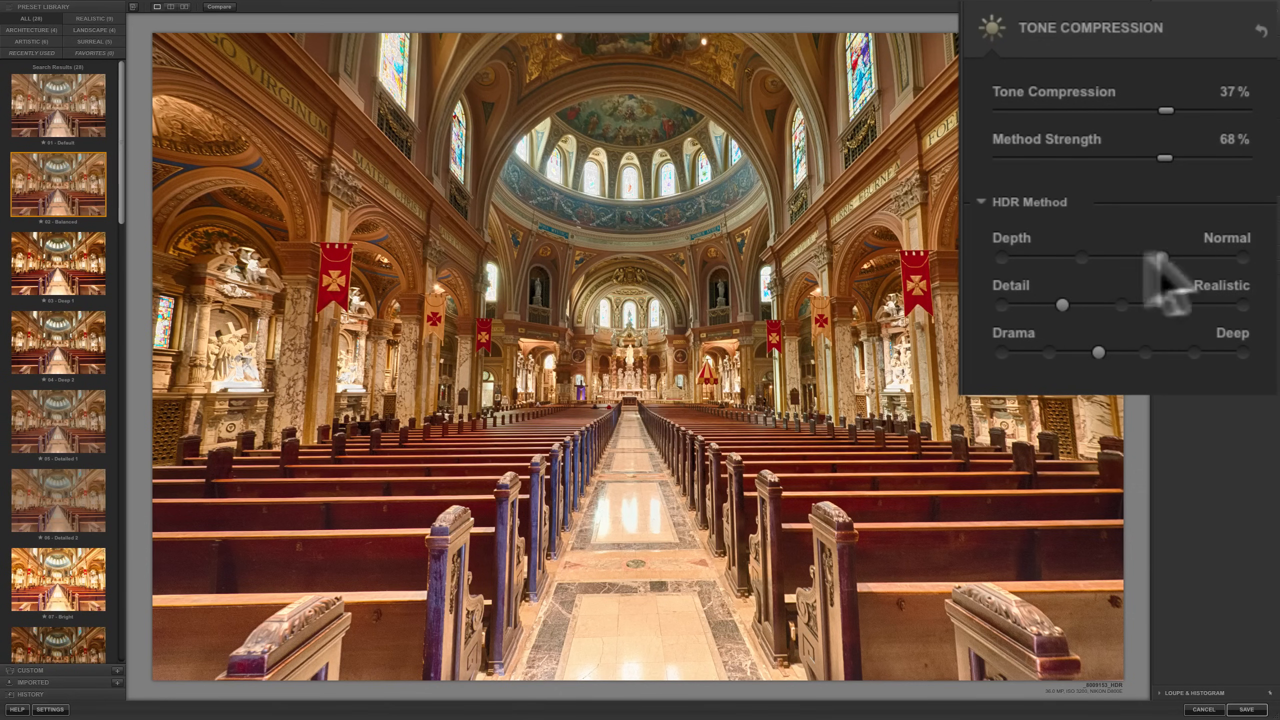
{"action": "left_click", "coordinate": [1001, 257]}
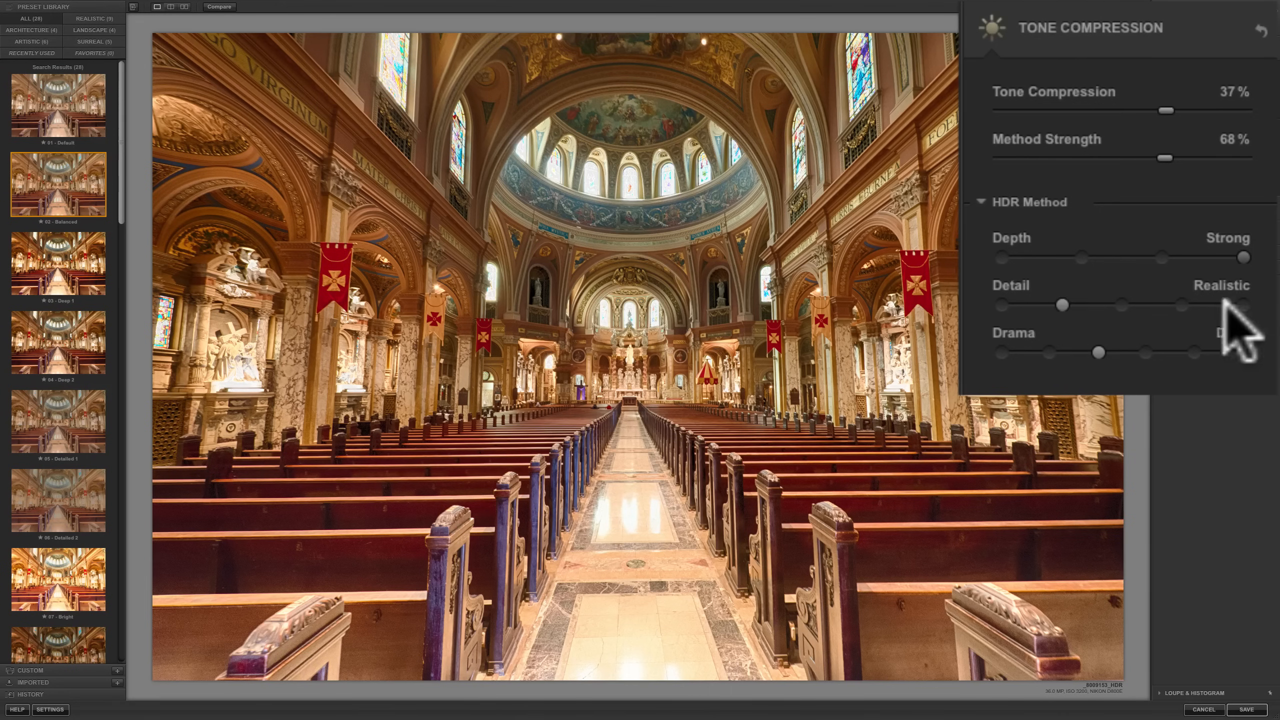
{"action": "left_click", "coordinate": [1243, 305]}
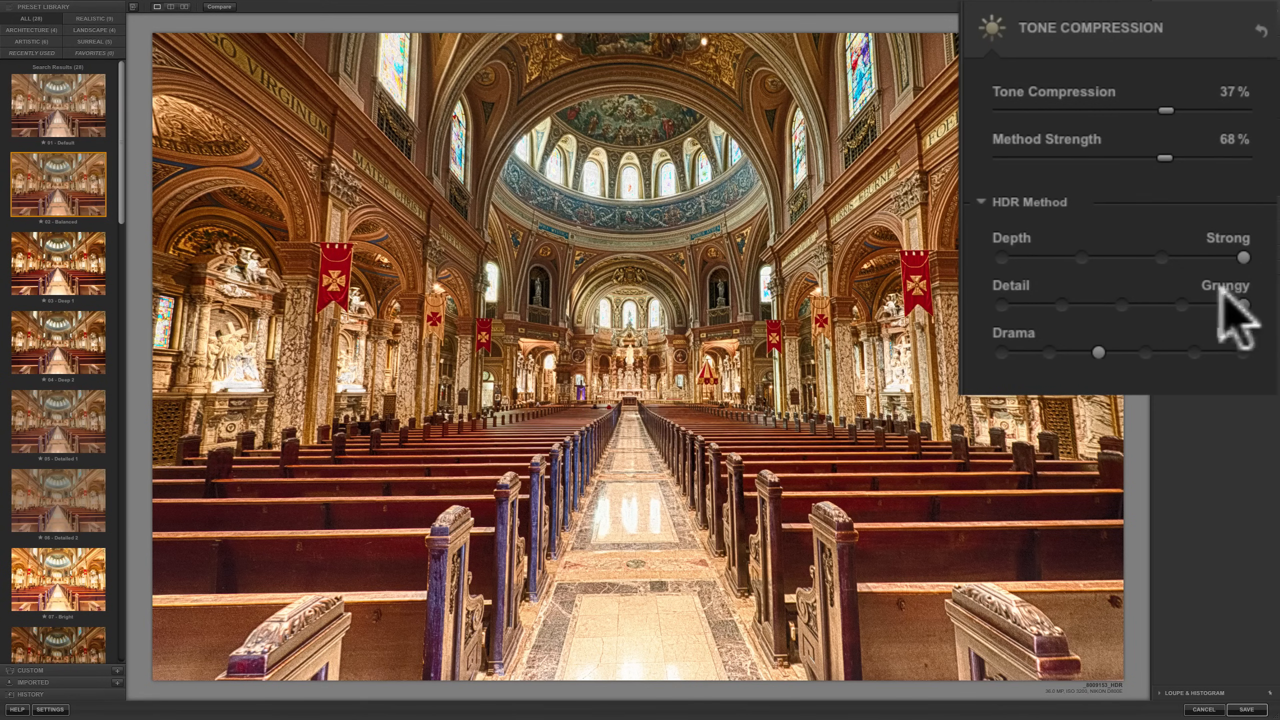
{"action": "left_click", "coordinate": [1181, 305]}
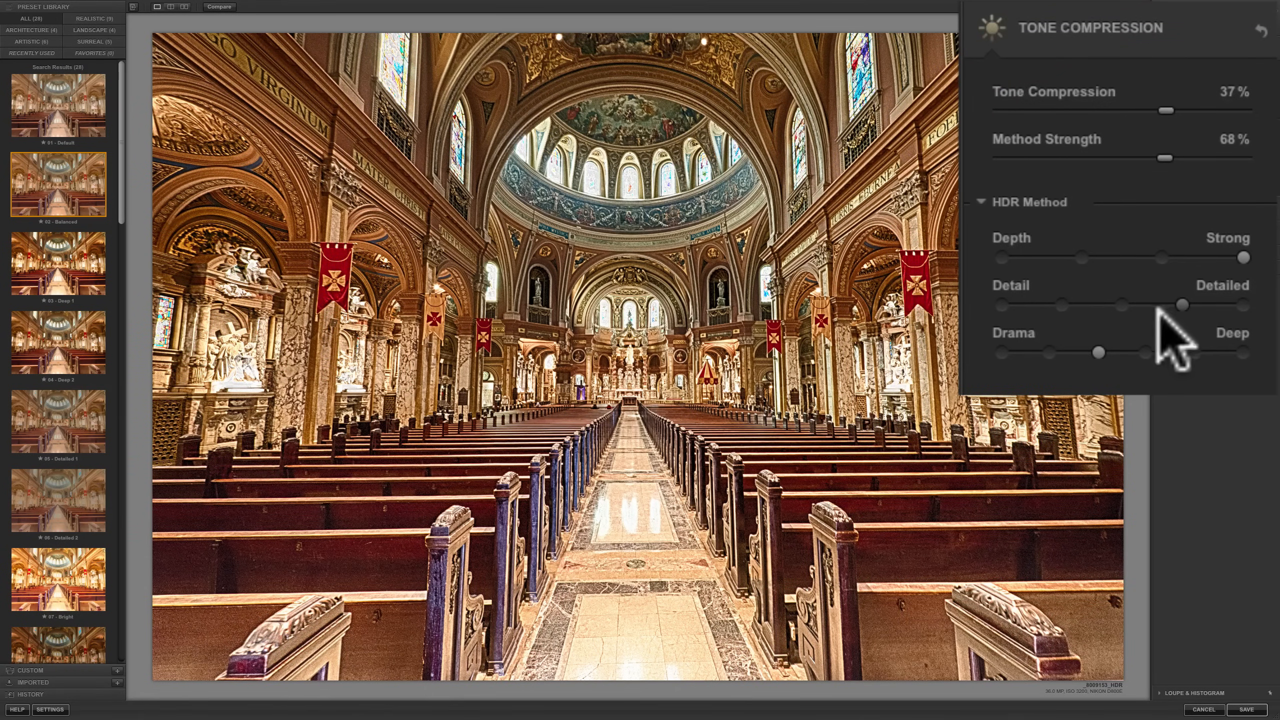
{"action": "left_click", "coordinate": [1122, 304]}
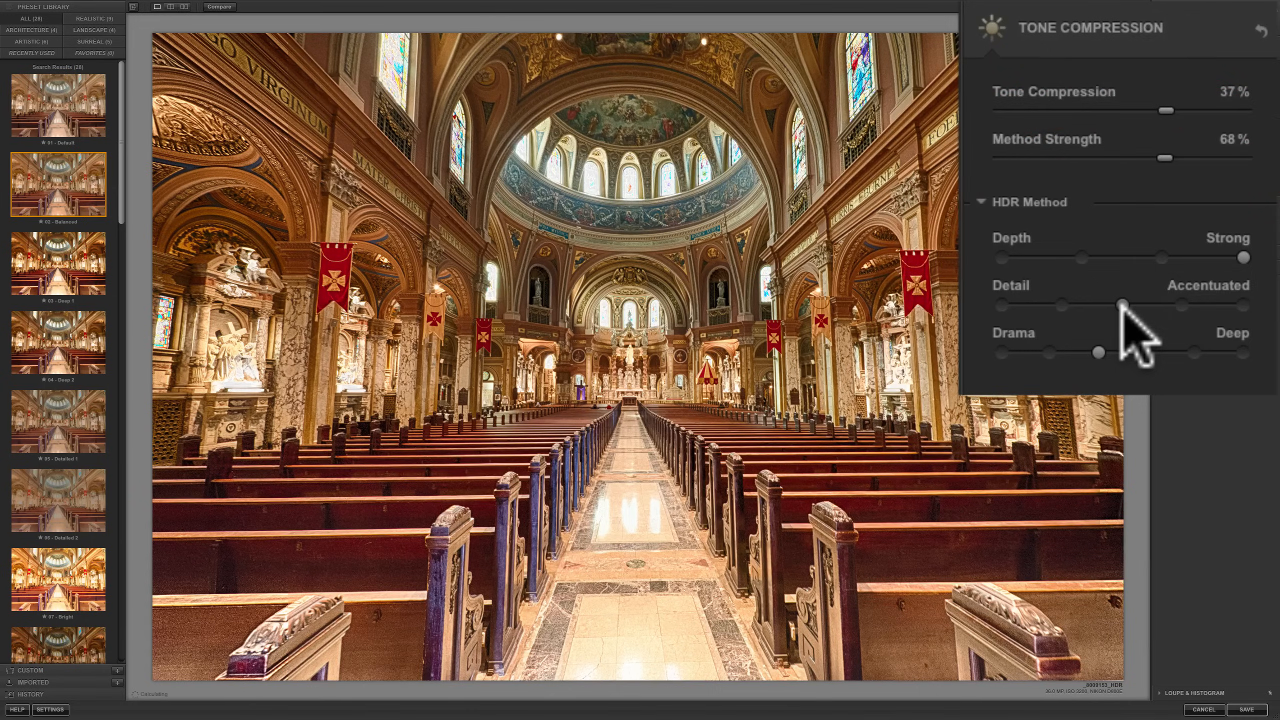
{"action": "left_click", "coordinate": [1061, 305]}
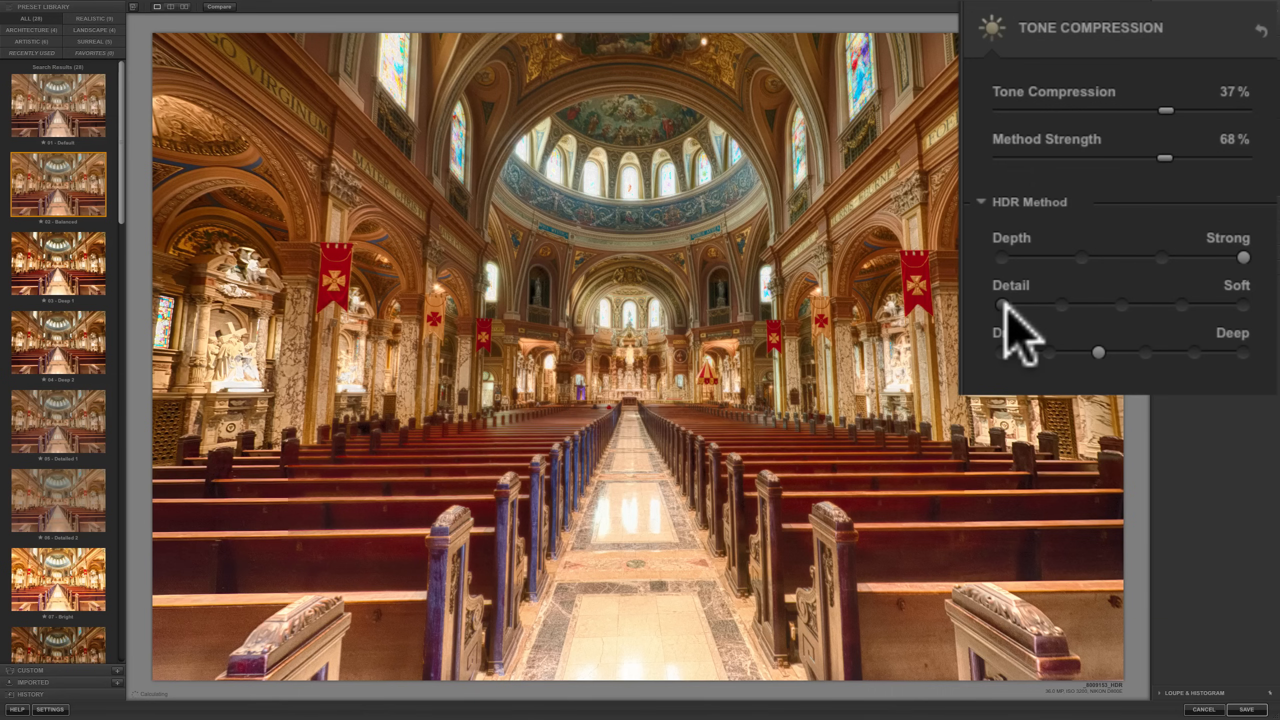
{"action": "left_click", "coordinate": [1061, 304]}
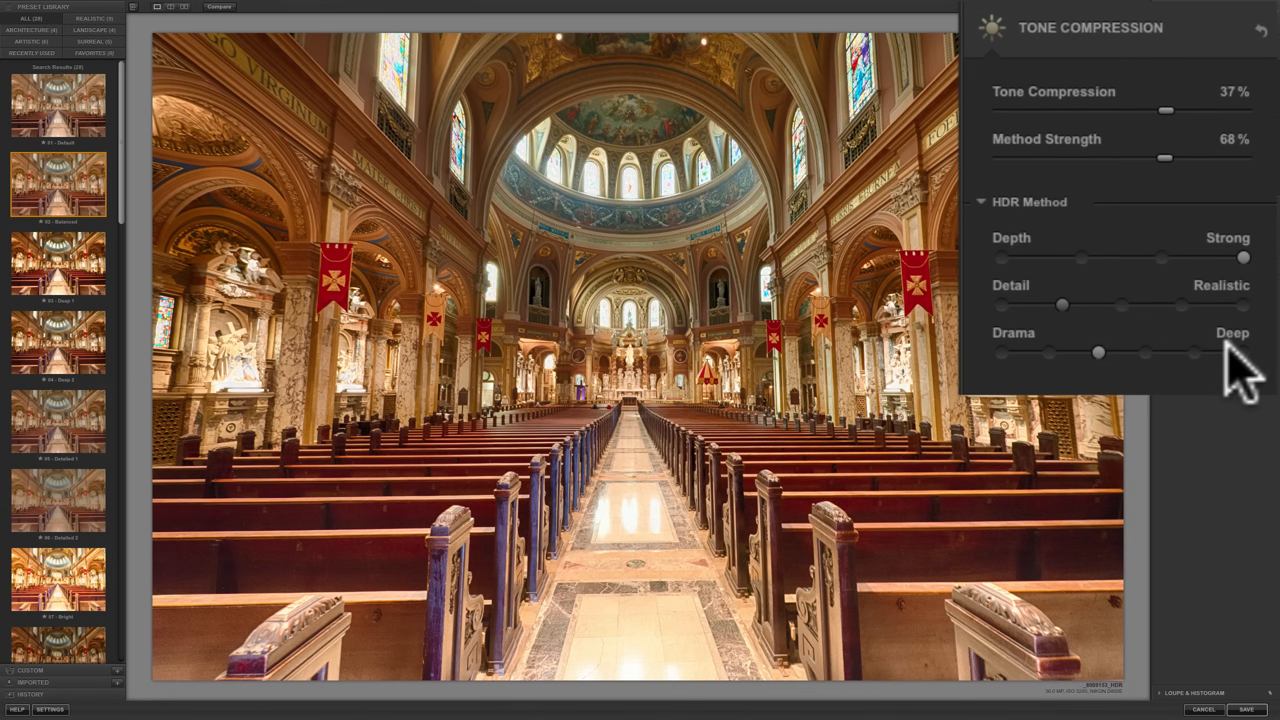
Compare the Drama options Sharp, Dingy, Deep and Flat, set Drama to Sharp, and close the Tone Compression settings
{"action": "left_click", "coordinate": [1242, 352]}
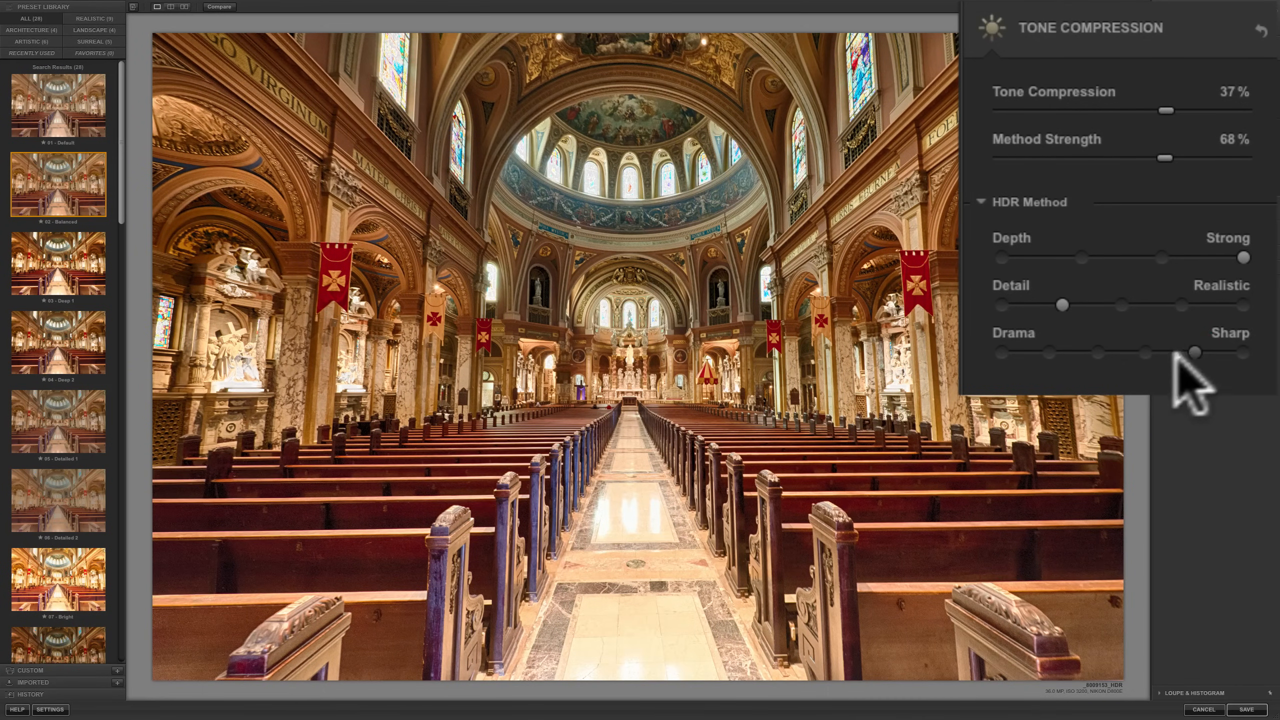
{"action": "left_click", "coordinate": [1147, 354]}
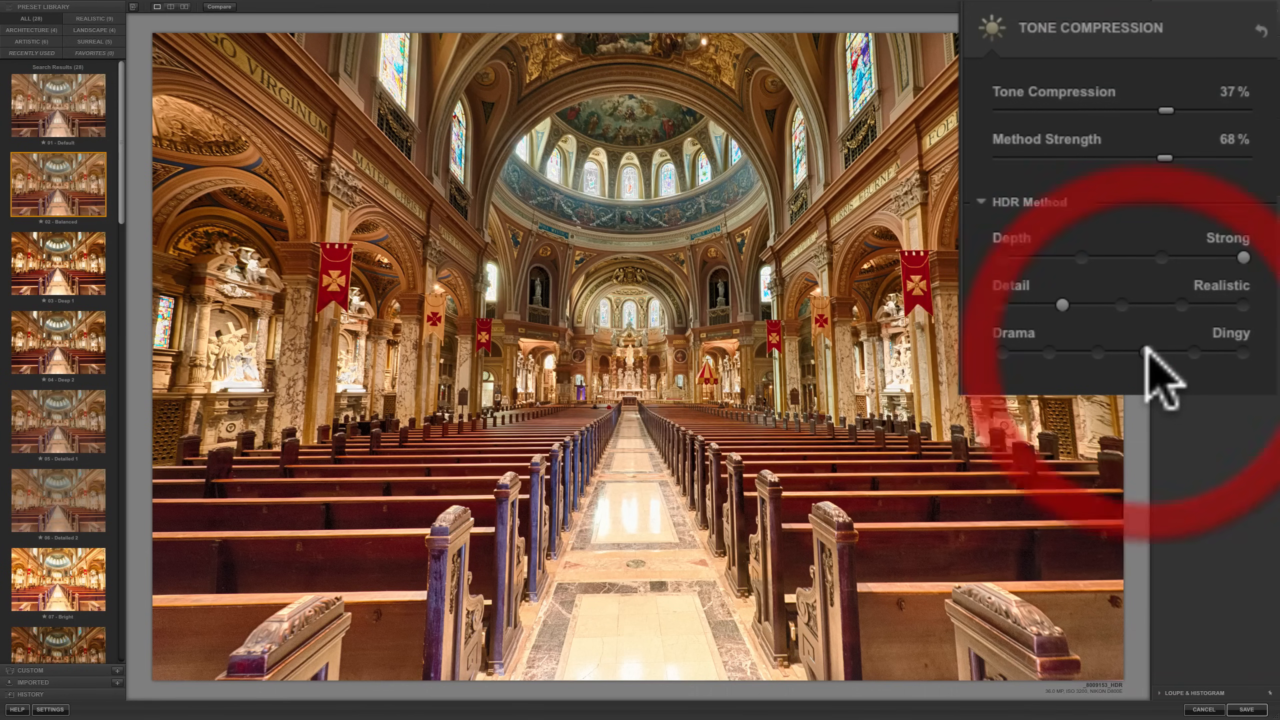
{"action": "left_click", "coordinate": [1099, 353]}
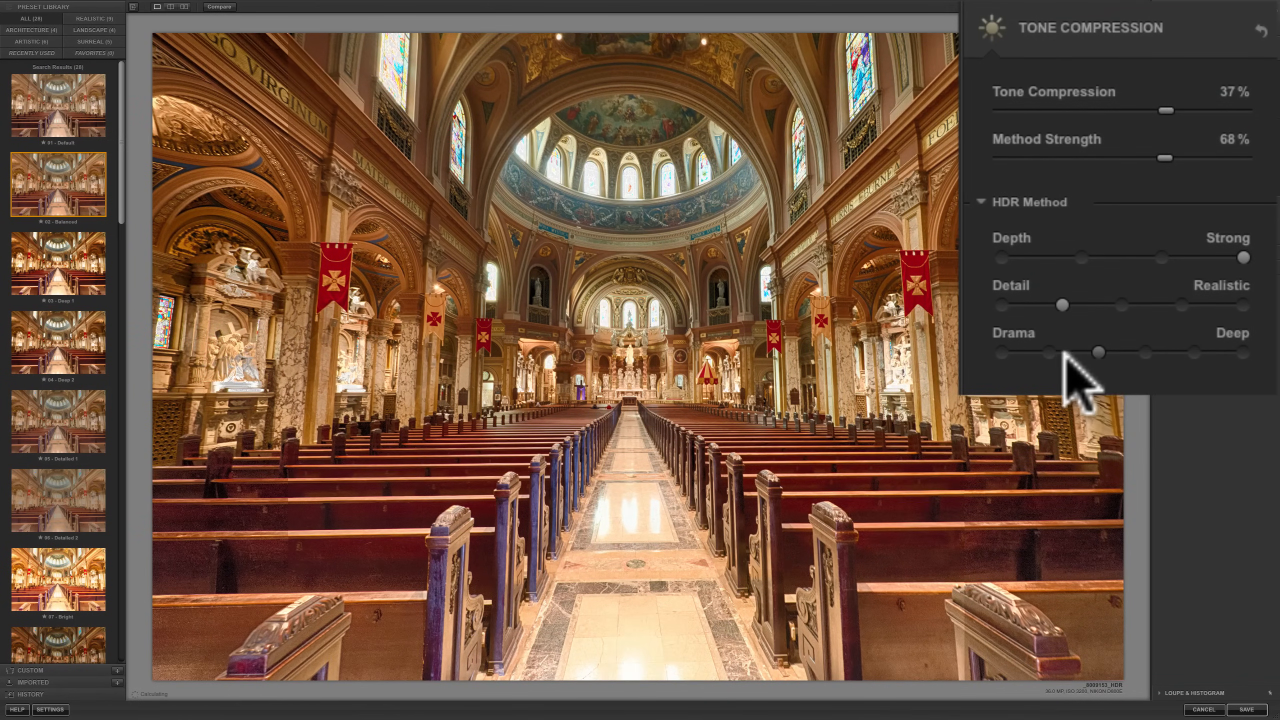
{"action": "left_click", "coordinate": [1003, 353]}
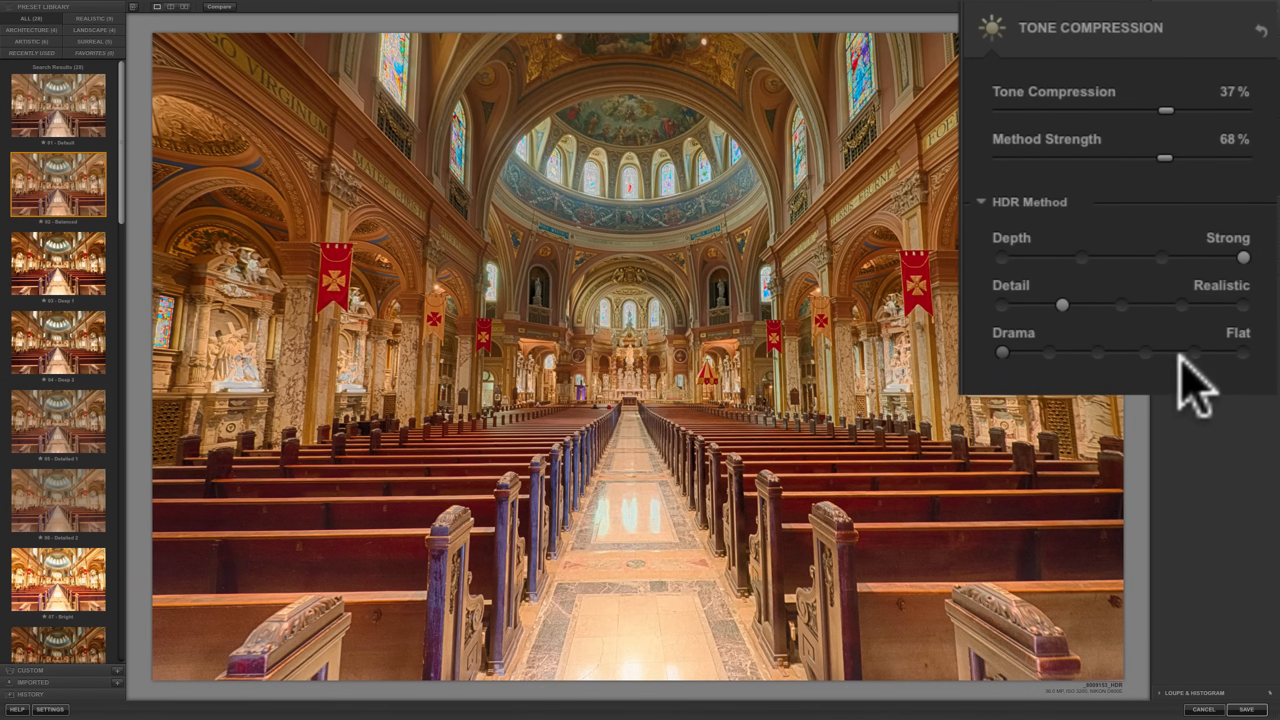
{"action": "left_click", "coordinate": [1194, 353]}
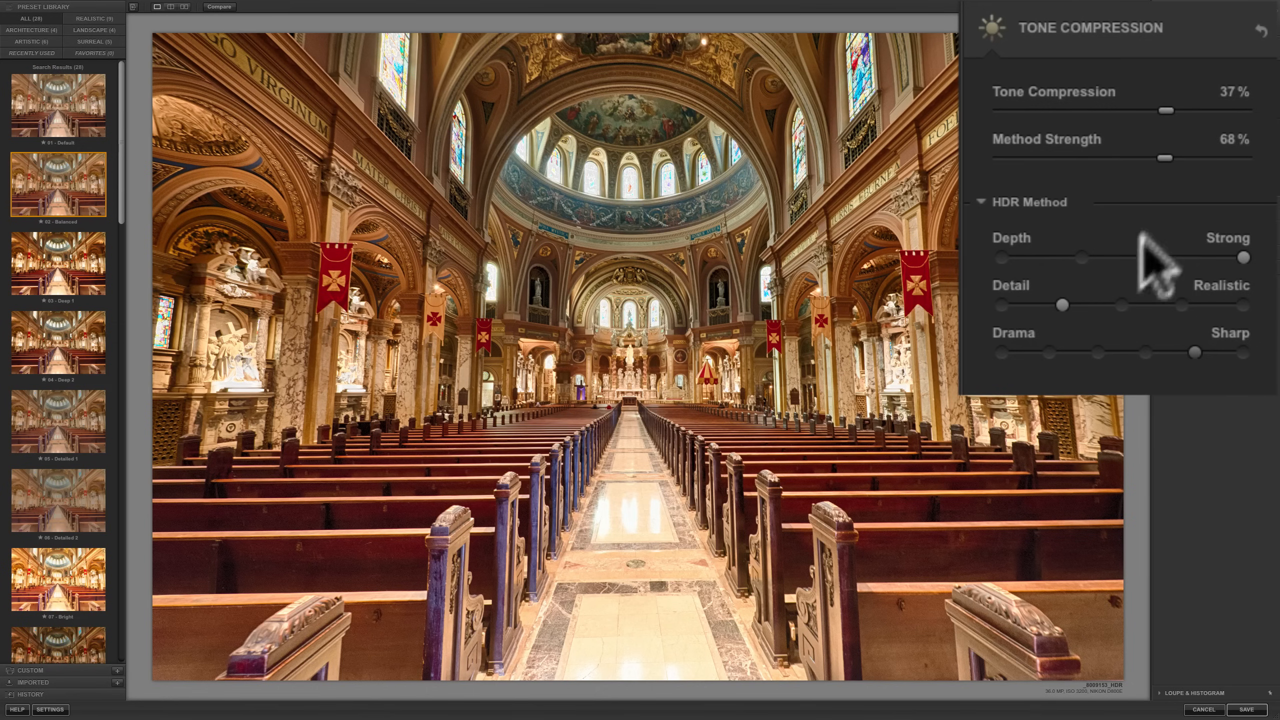
{"action": "left_click", "coordinate": [1200, 46]}
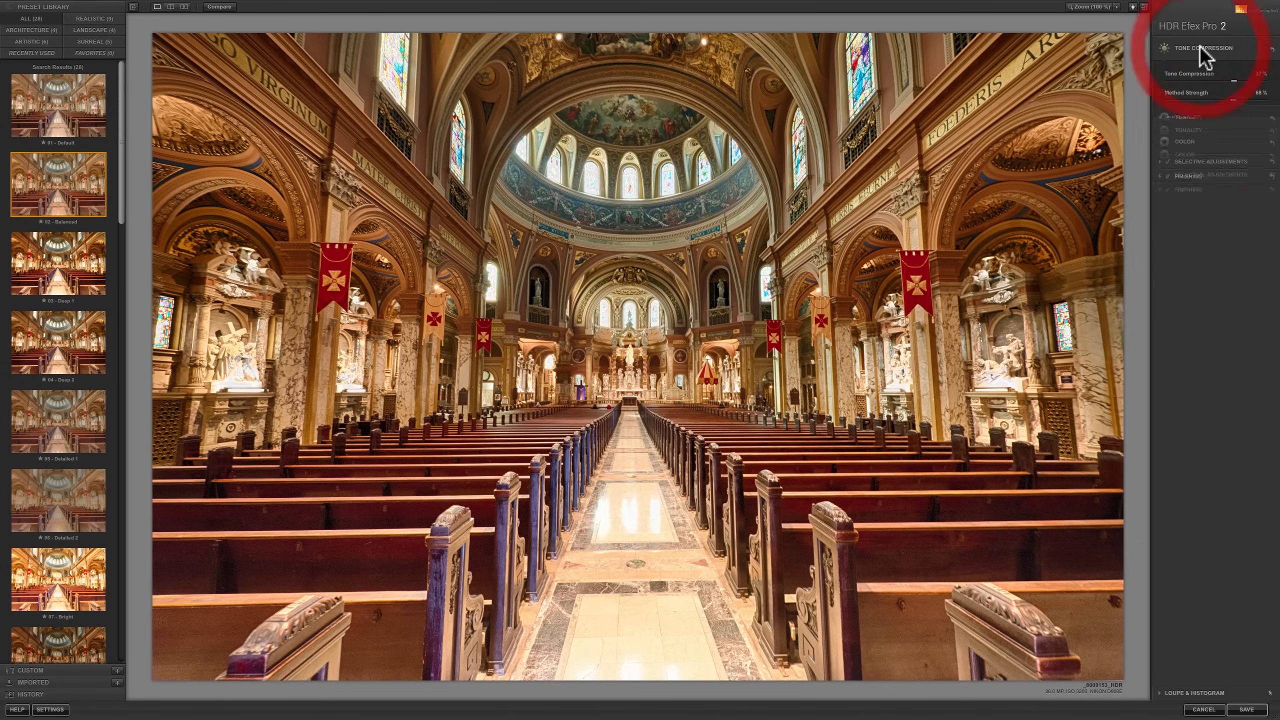
In the Tonality settings, lower Exposure to -52% and reduce Highlights to roughly halfway between neutral and minimum
{"action": "left_click", "coordinate": [1205, 71]}
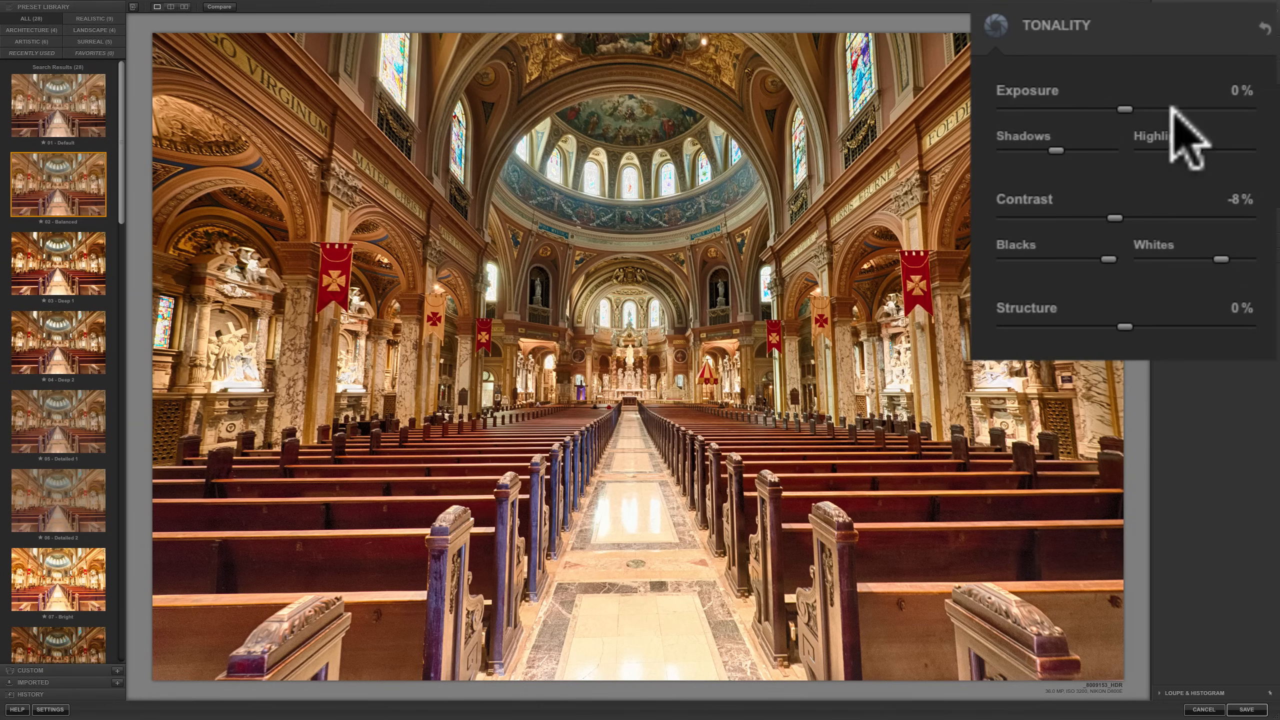
{"action": "left_click_drag", "start_coordinate": [1124, 109], "coordinate": [1080, 103]}
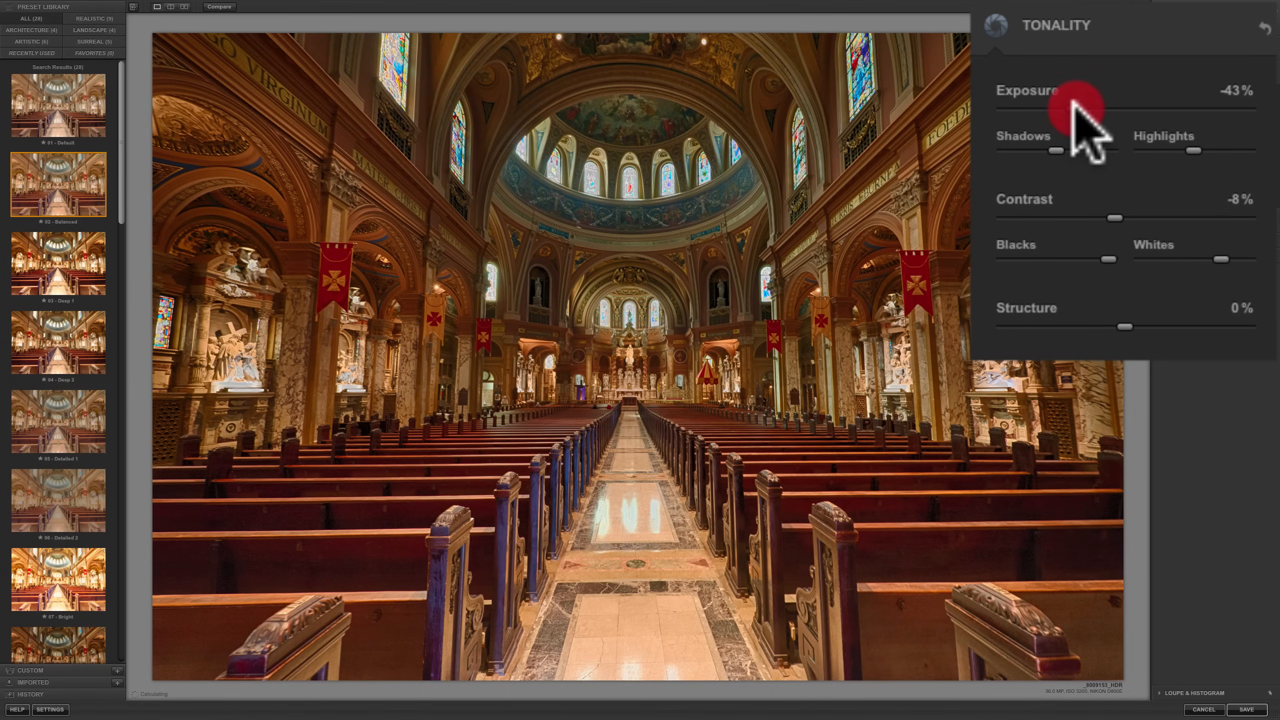
{"action": "left_click_drag", "start_coordinate": [1074, 101], "coordinate": [1063, 101]}
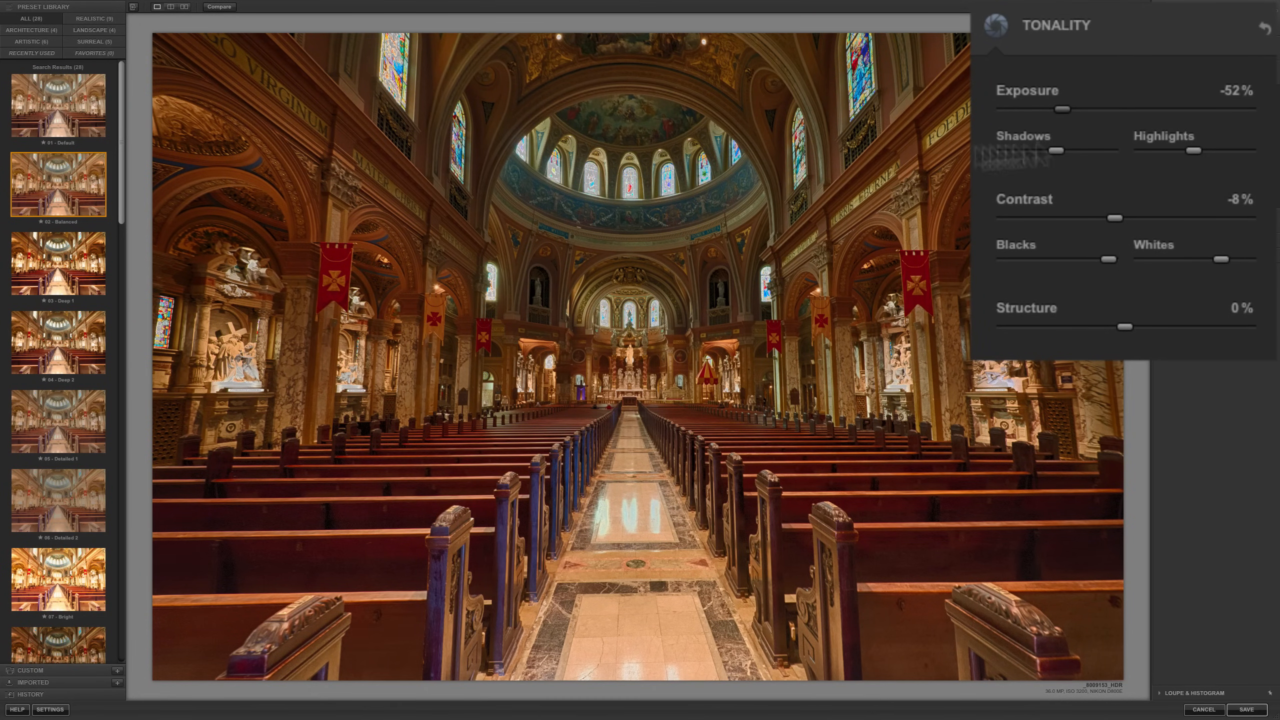
{"action": "mouse_move", "coordinate": [1192, 145]}
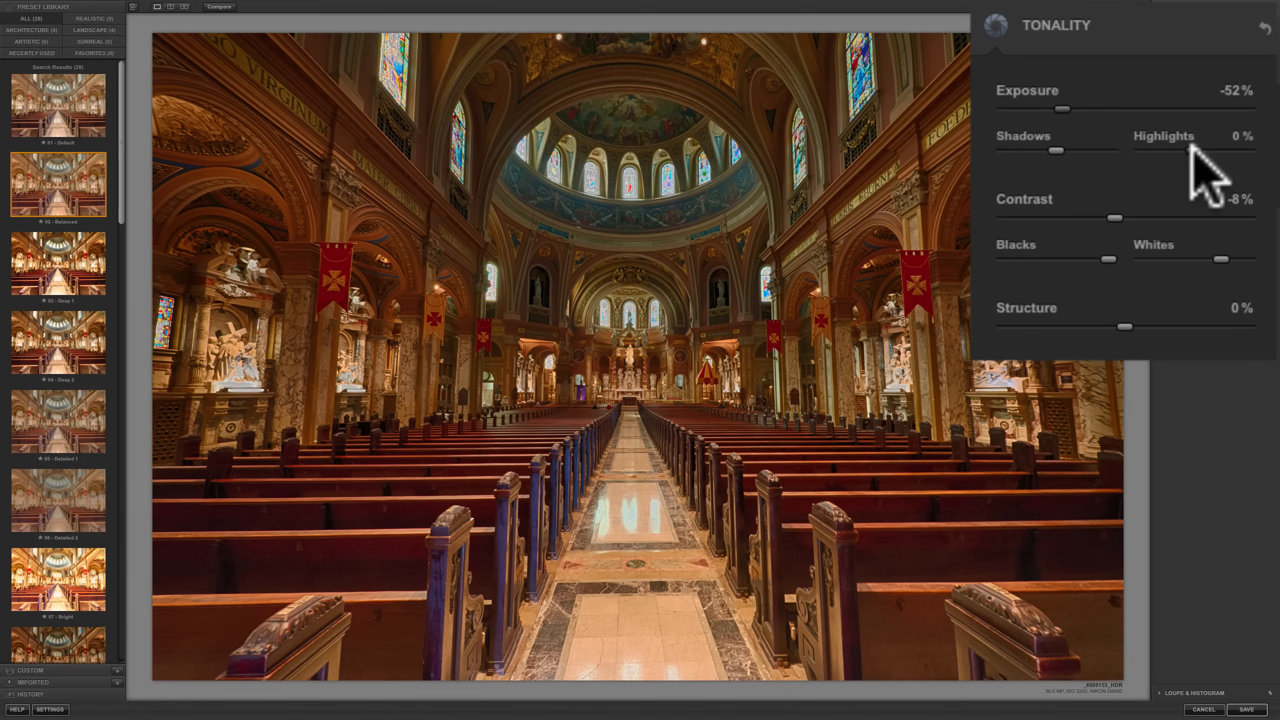
{"action": "left_click_drag", "start_coordinate": [1192, 145], "coordinate": [1159, 148]}
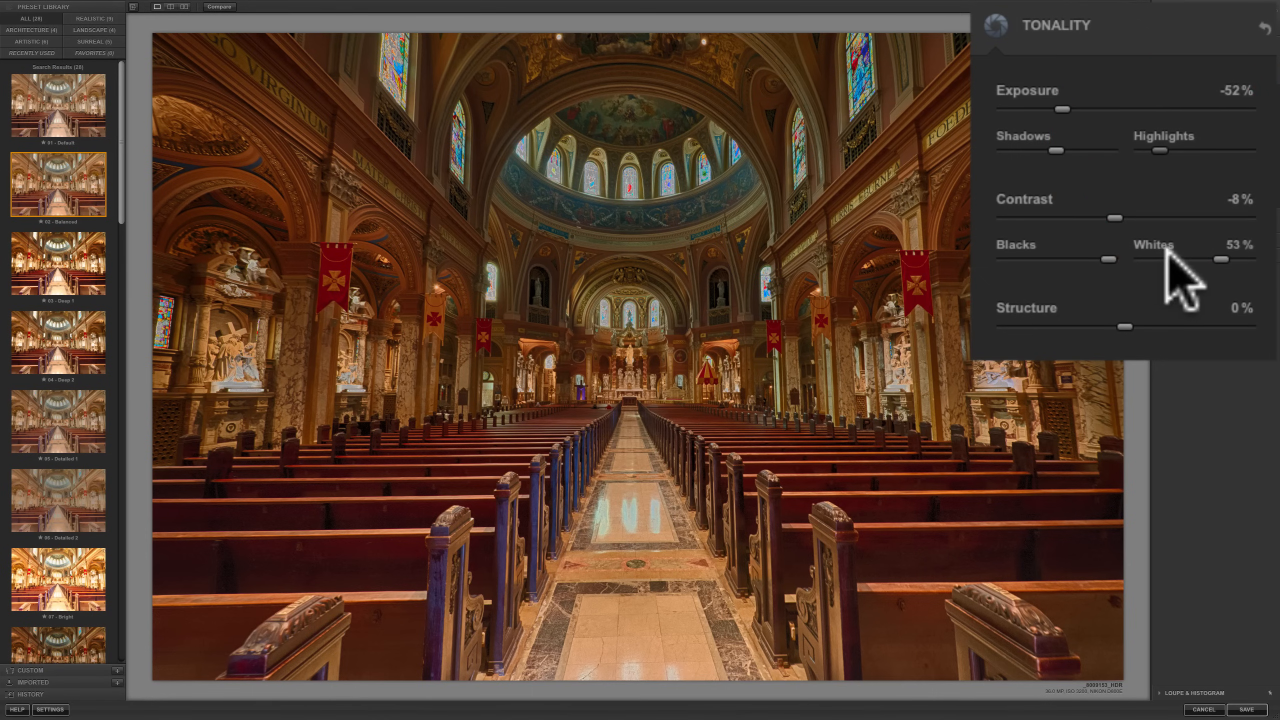
Set Whites to 25%, raise Highlights to just below neutral, and lower Shadows to roughly a third of the way below neutral
{"action": "left_click", "coordinate": [1216, 253]}
{"action": "mouse_move", "coordinate": [1215, 252]}
{"action": "left_mouse_down"}
{"action": "mouse_move", "coordinate": [1164, 252]}
{"action": "mouse_move", "coordinate": [1207, 257]}
{"action": "left_mouse_up"}
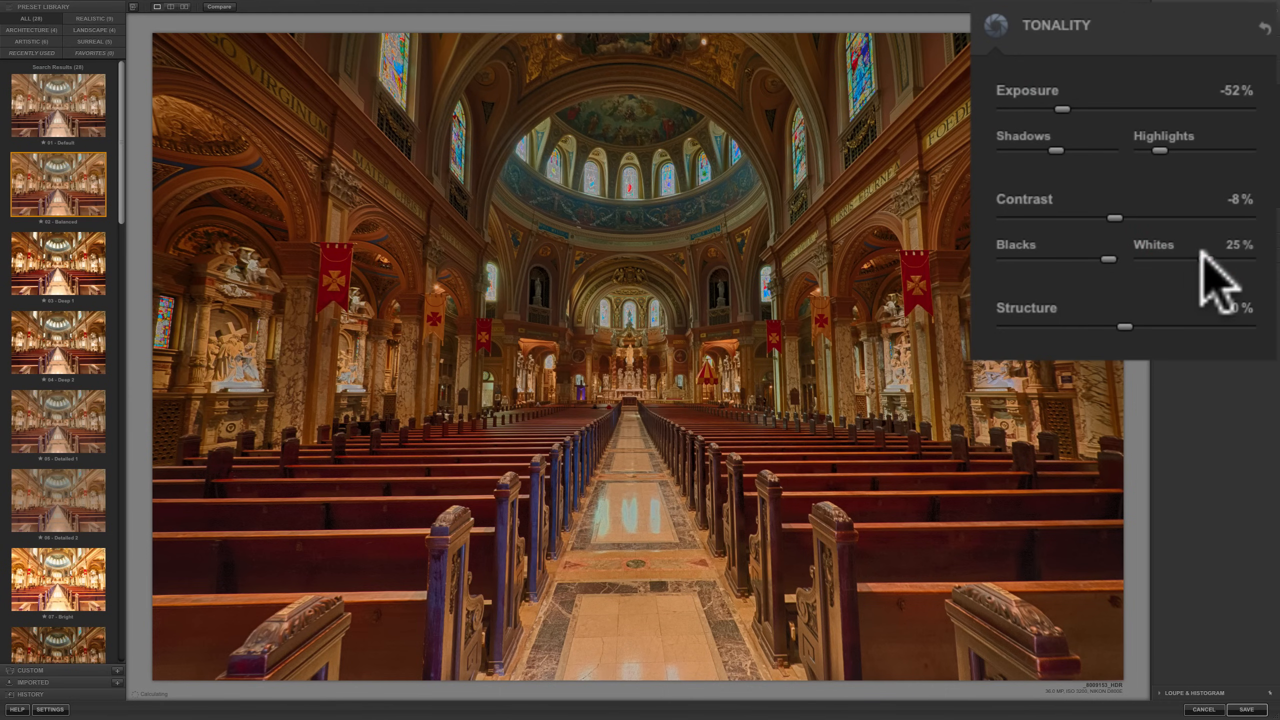
{"action": "left_click_drag", "start_coordinate": [1157, 150], "coordinate": [1191, 151]}
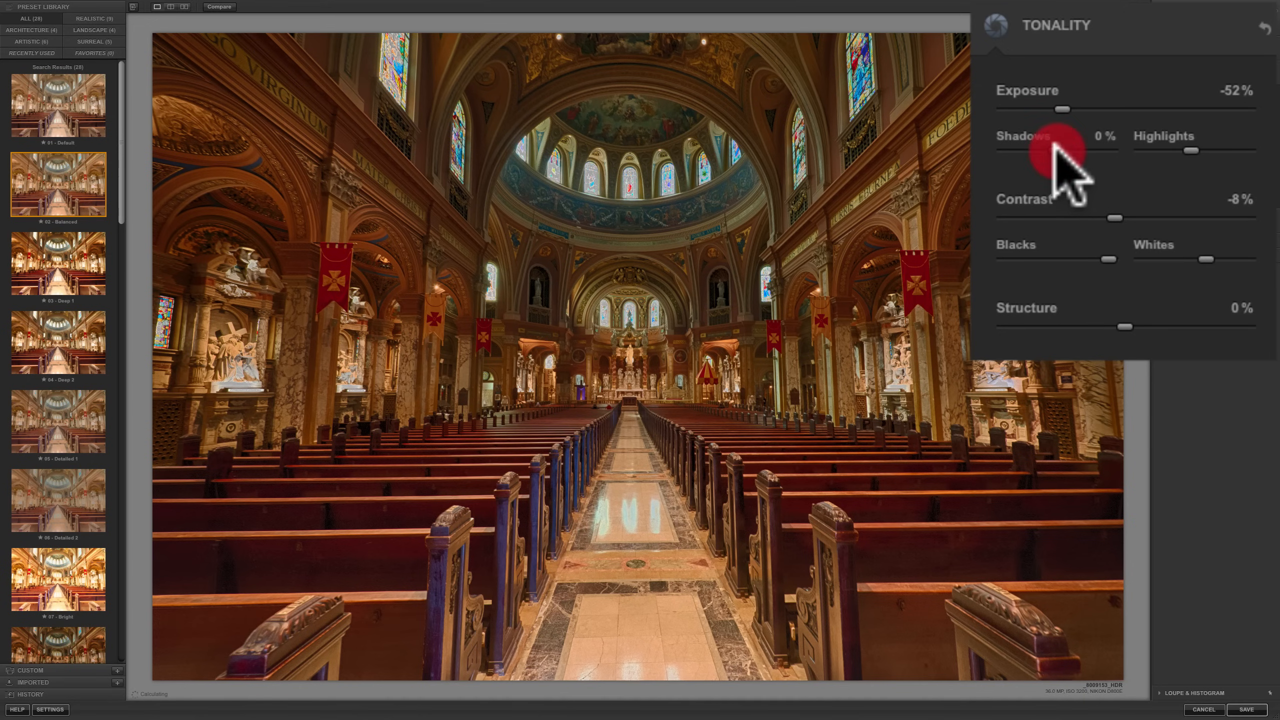
{"action": "left_click_drag", "start_coordinate": [1058, 146], "coordinate": [1034, 146]}
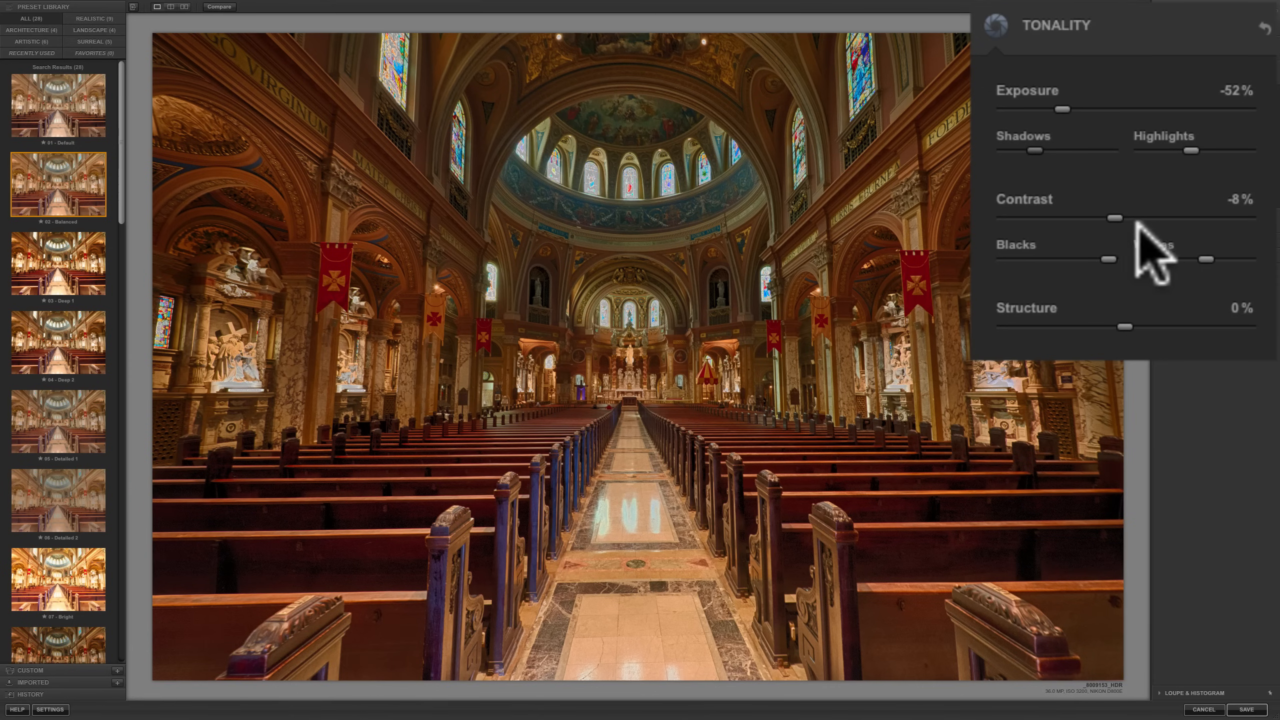
Try Contrast at 2% and -73%, reset it to neutral, and set it to -27%
{"action": "mouse_move", "coordinate": [1115, 218]}
{"action": "left_mouse_down"}
{"action": "mouse_move", "coordinate": [1144, 217]}
{"action": "mouse_move", "coordinate": [1084, 216]}
{"action": "mouse_move", "coordinate": [1144, 217]}
{"action": "mouse_move", "coordinate": [1128, 215]}
{"action": "left_mouse_up"}
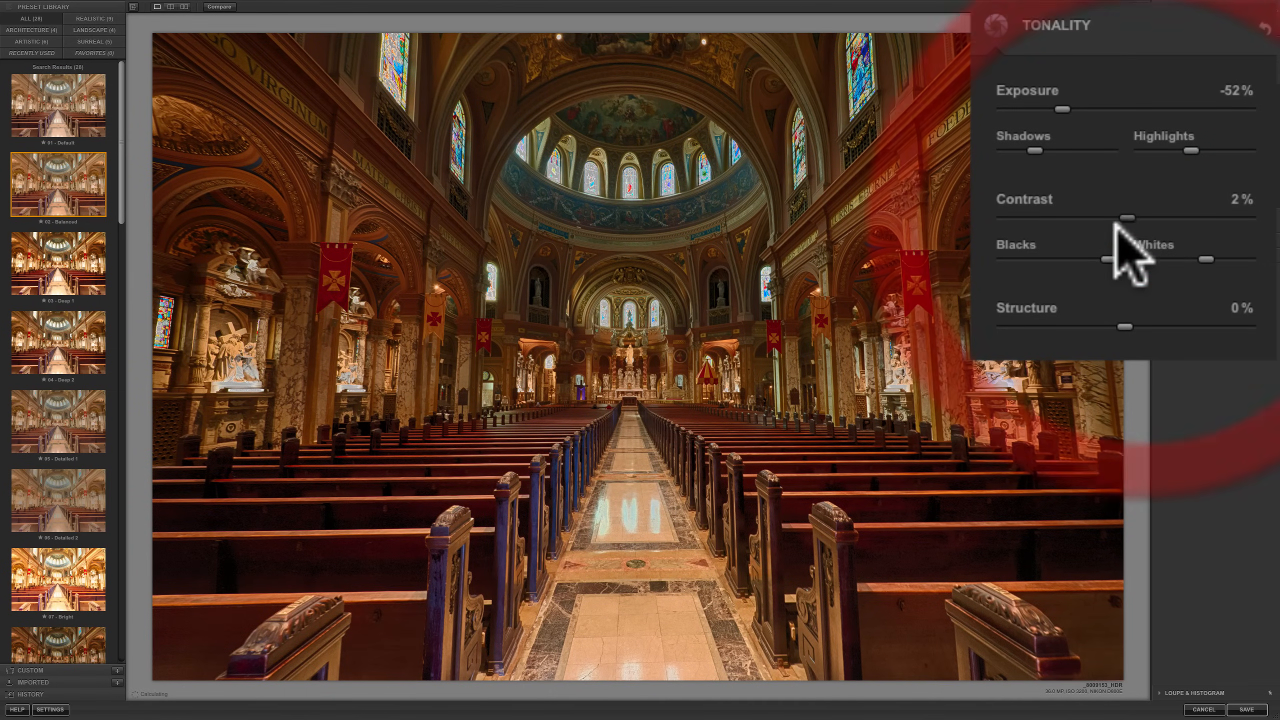
{"action": "left_click_drag", "start_coordinate": [1132, 214], "coordinate": [1031, 216]}
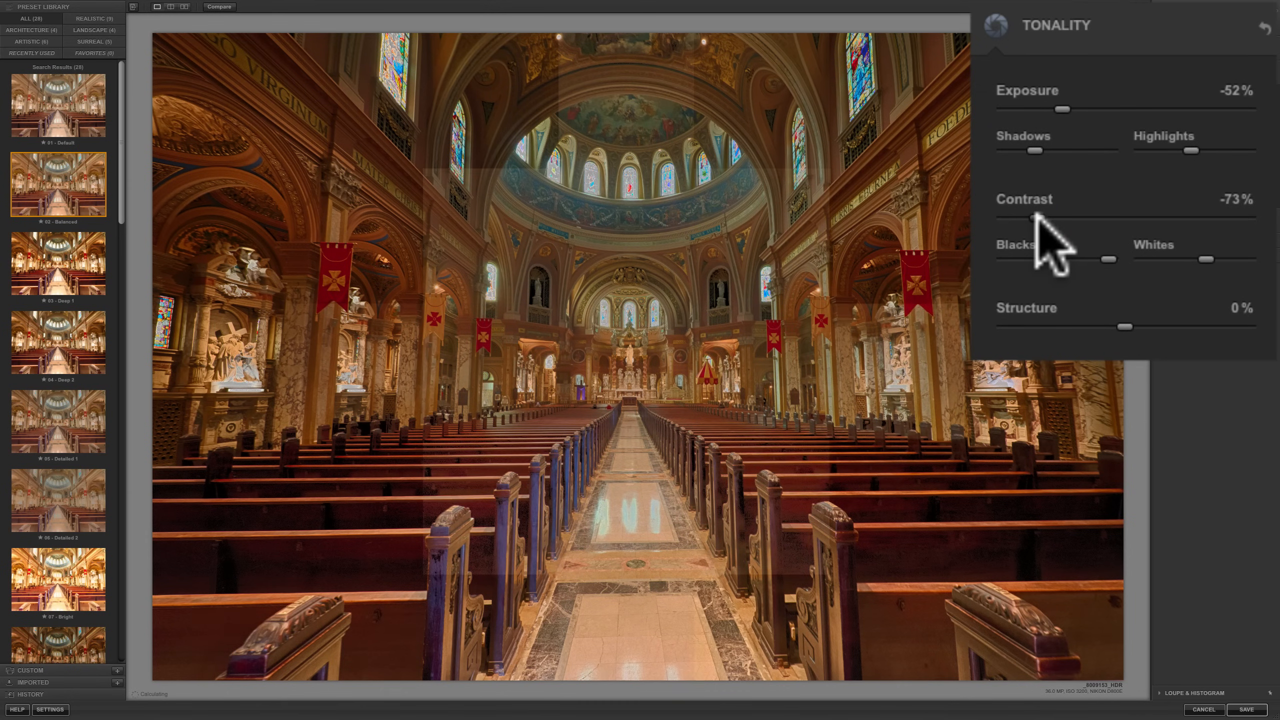
{"action": "double_click", "coordinate": [1037, 218]}
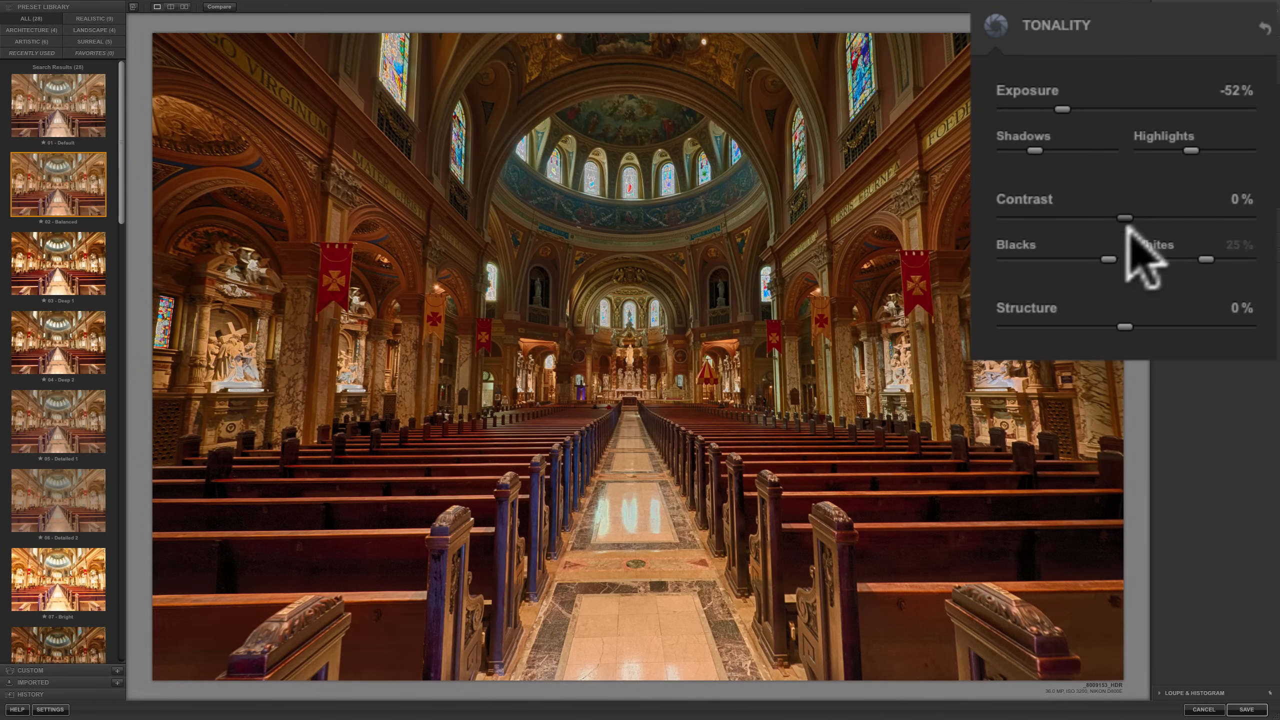
{"action": "left_click_drag", "start_coordinate": [1122, 214], "coordinate": [1090, 213]}
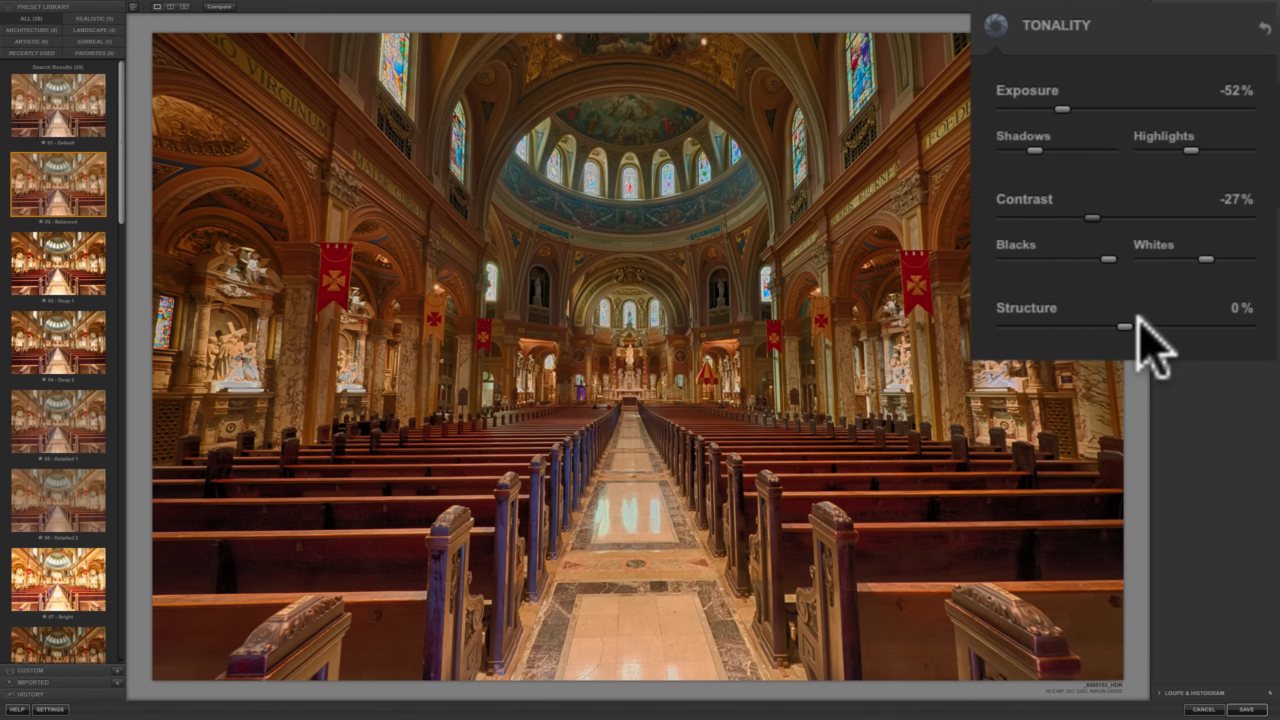
Set Structure to 67% and close the Tonality settings
{"action": "left_click_drag", "start_coordinate": [1126, 326], "coordinate": [1206, 320]}
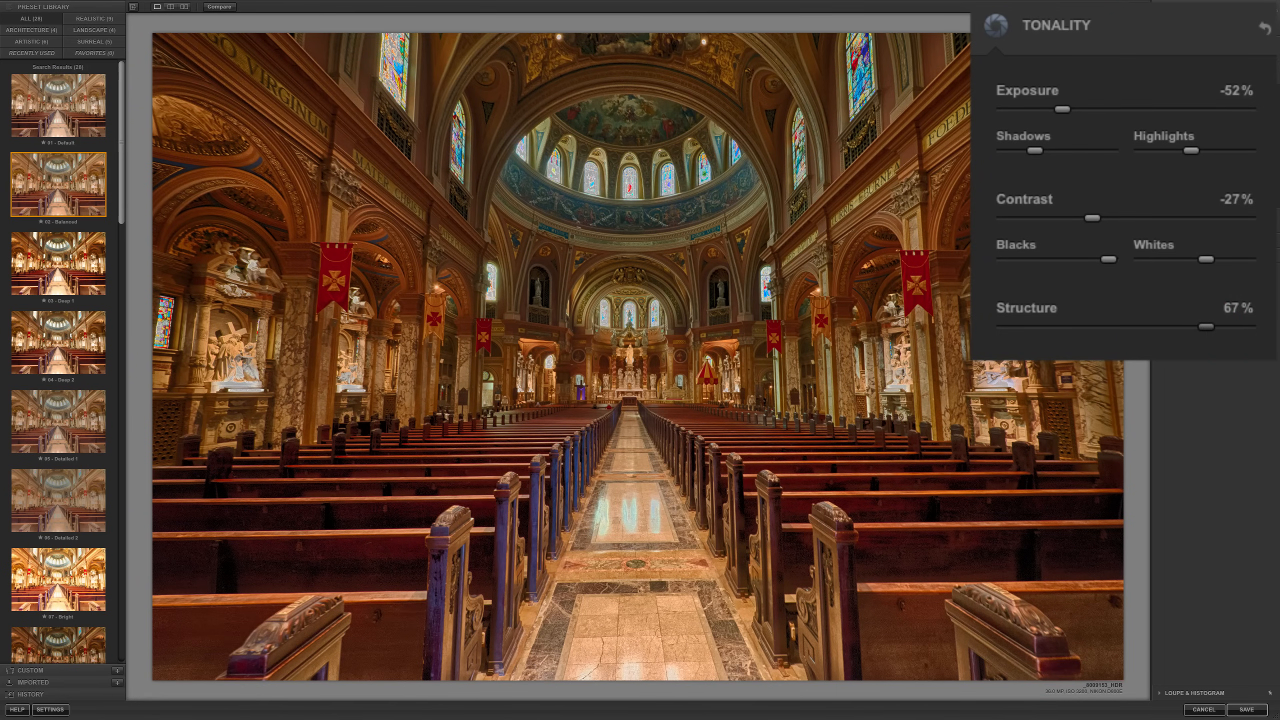
{"action": "left_click", "coordinate": [1206, 327]}
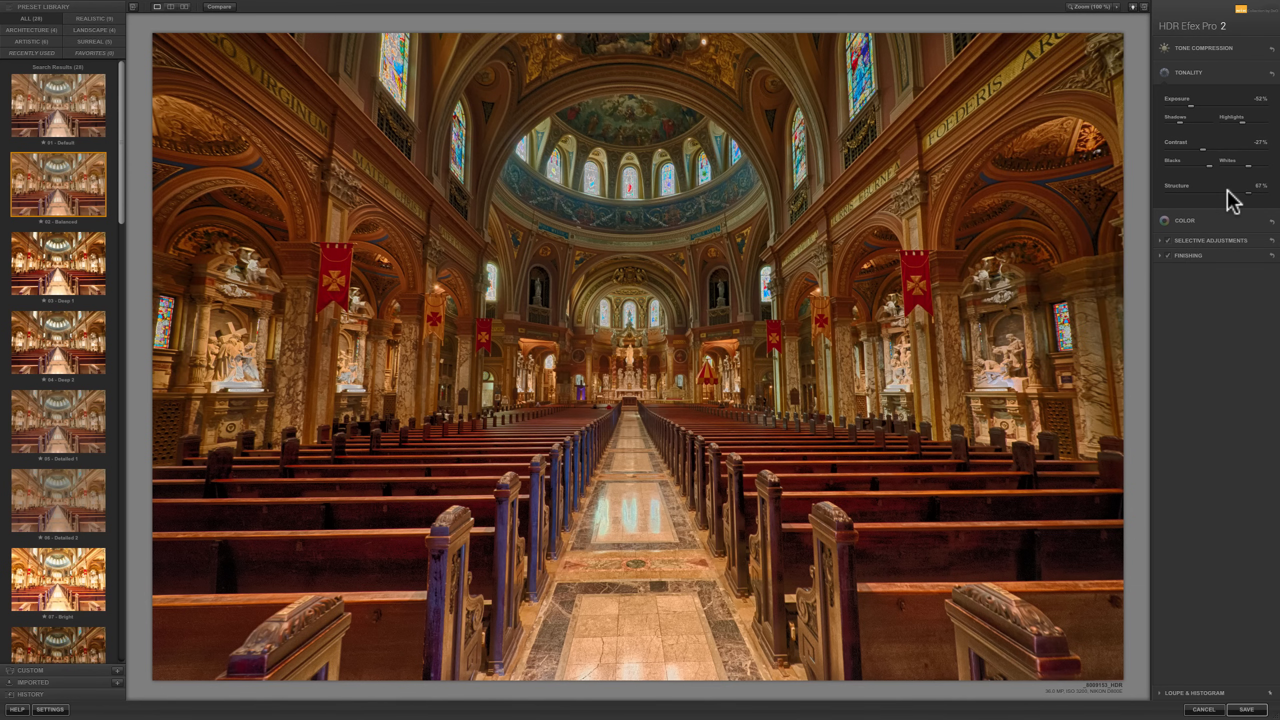
{"action": "left_click", "coordinate": [1215, 70]}
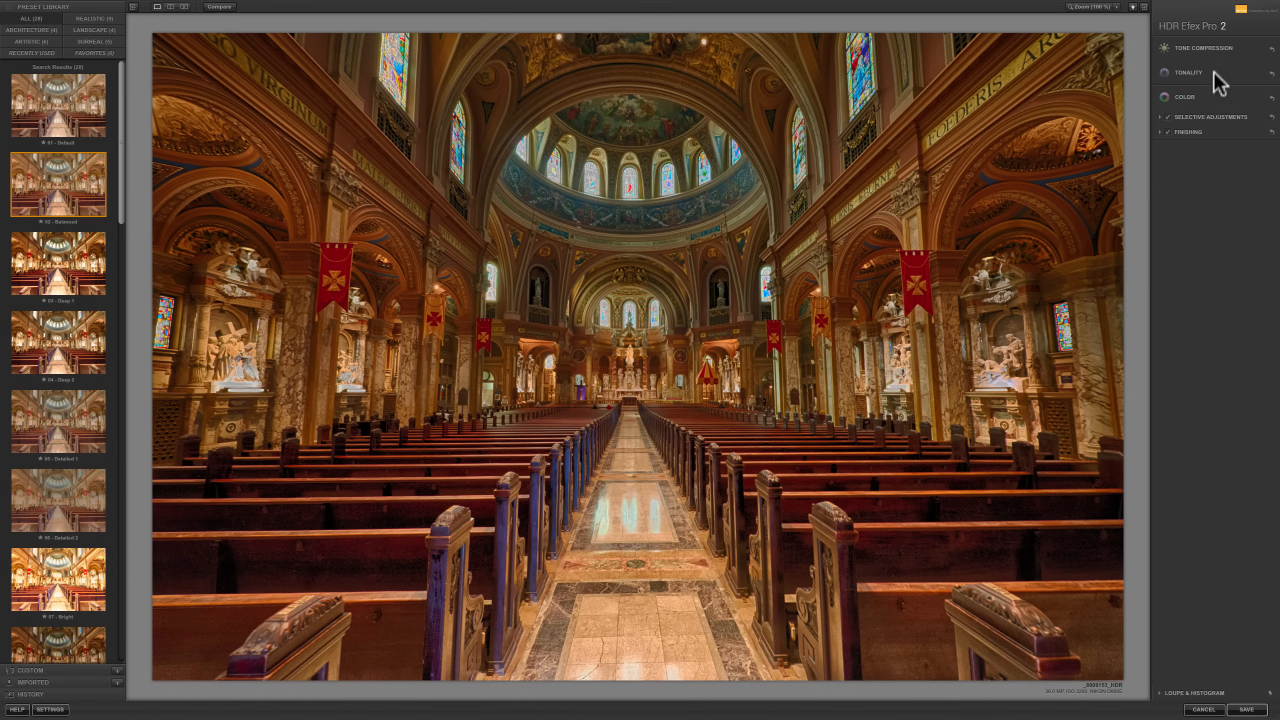
In the Color settings, set Temperature to -9%, Tint to 10% and Saturation to -3%, and close them
{"action": "left_click", "coordinate": [1219, 96]}
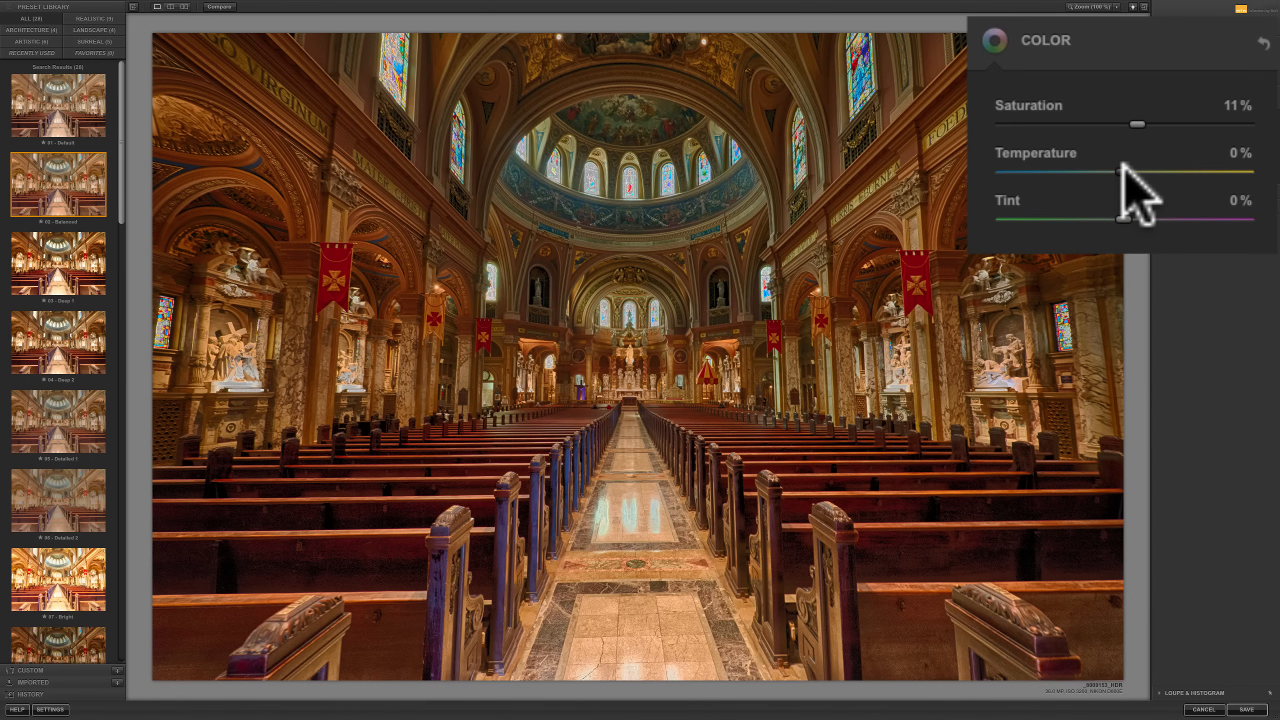
{"action": "left_click_drag", "start_coordinate": [1123, 166], "coordinate": [1098, 168]}
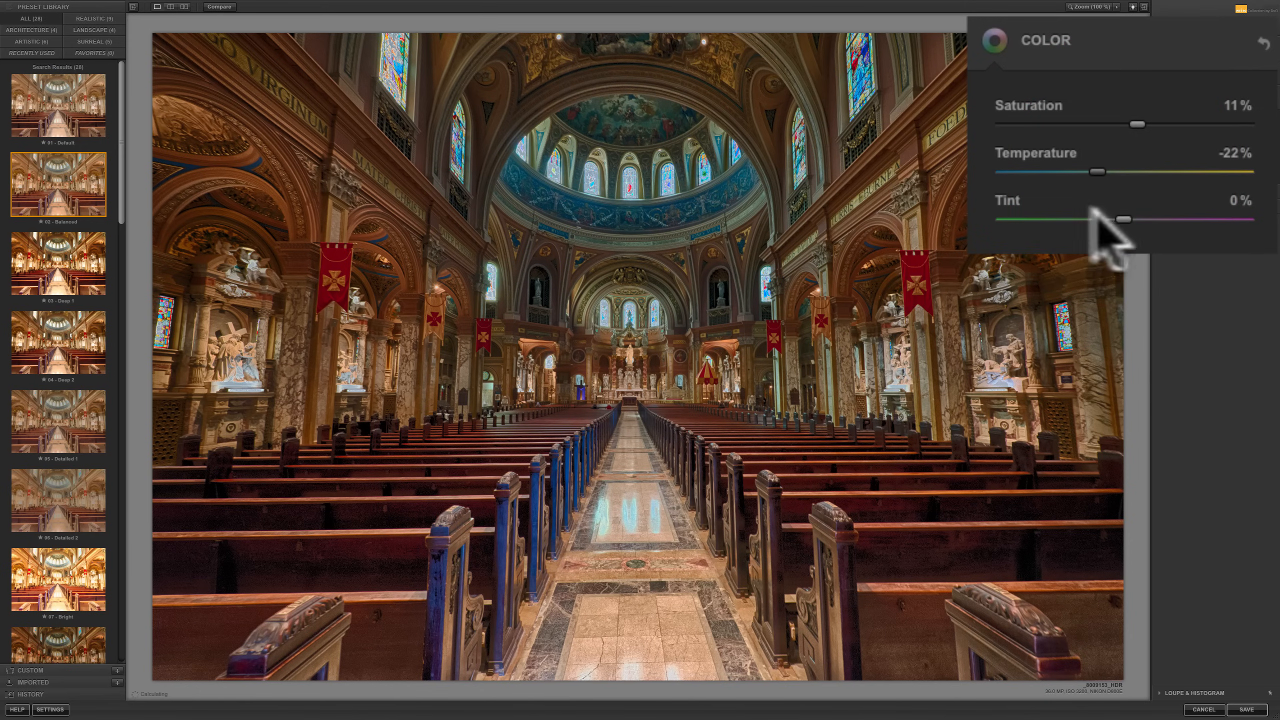
{"action": "left_click_drag", "start_coordinate": [1123, 216], "coordinate": [1136, 217]}
{"action": "left_click_drag", "start_coordinate": [1096, 172], "coordinate": [1107, 165]}
{"action": "left_click_drag", "start_coordinate": [1135, 218], "coordinate": [1132, 212]}
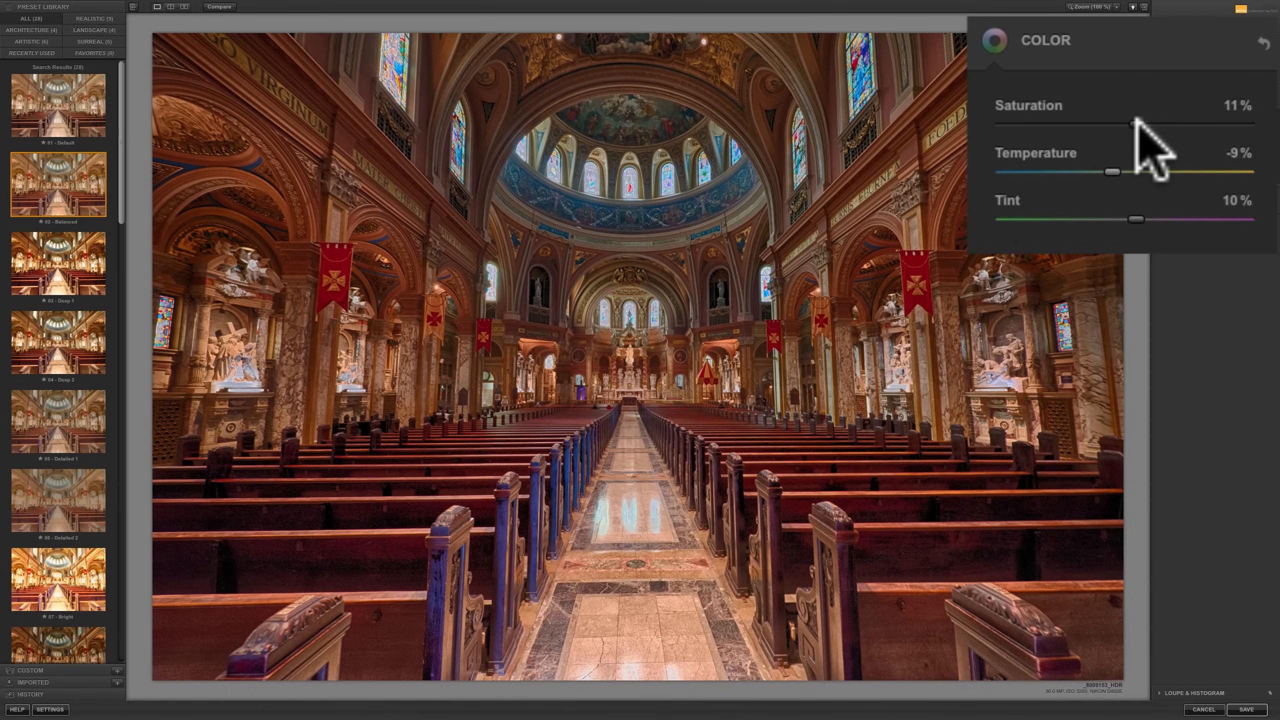
{"action": "left_click_drag", "start_coordinate": [1138, 120], "coordinate": [1119, 119]}
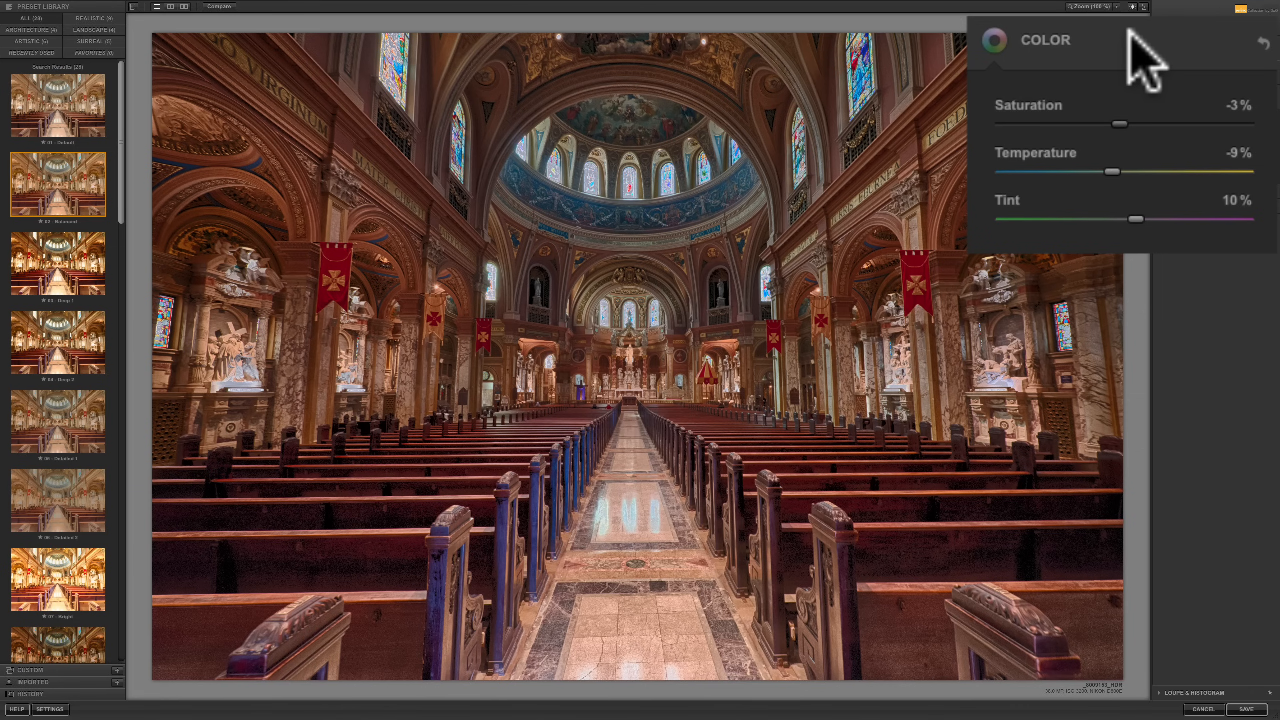
{"action": "left_click", "coordinate": [1220, 97]}
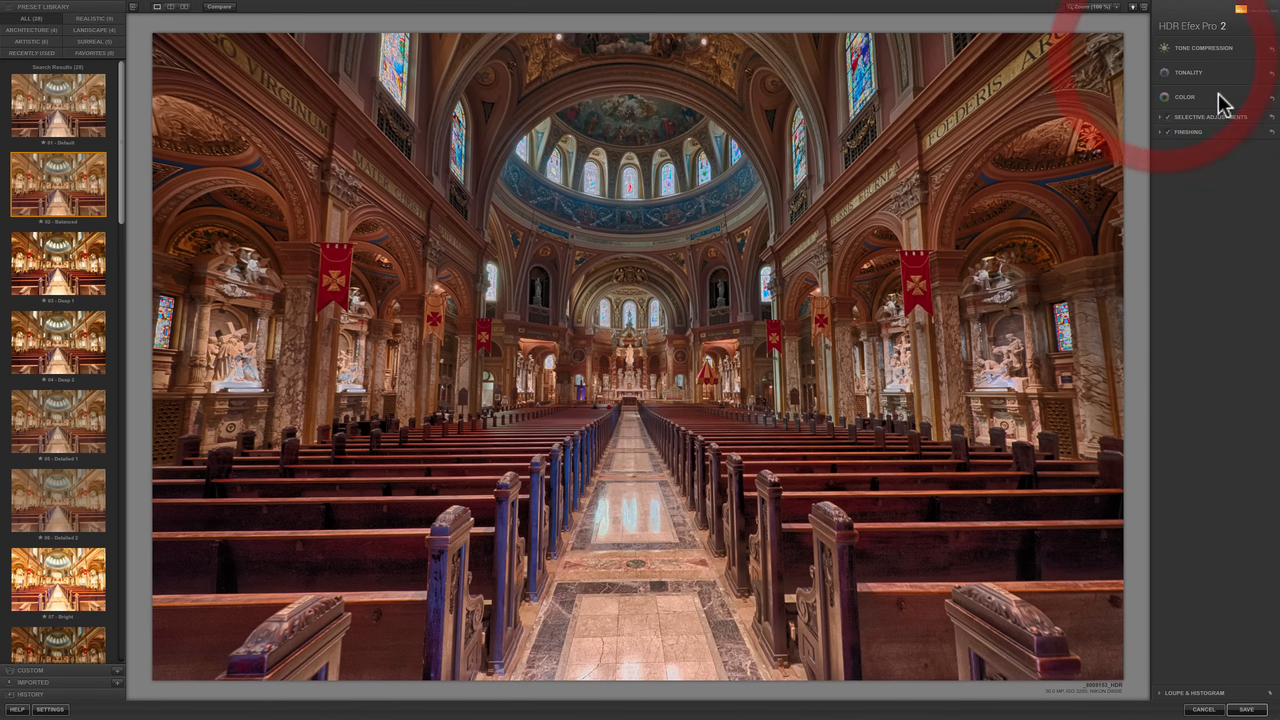
Place a control point on the dome's central window, expand its full set of sliders, reduce its size to 14% and adjust its sliders
{"action": "left_click", "coordinate": [1216, 117]}
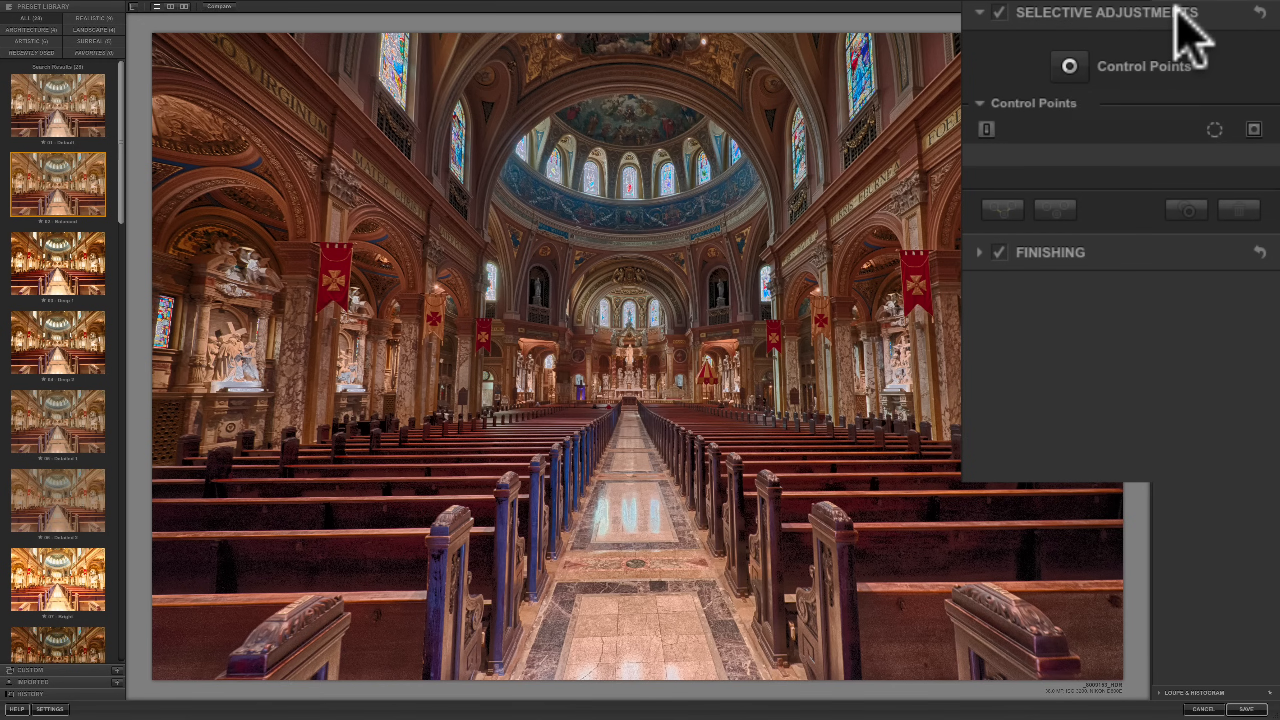
{"action": "left_click", "coordinate": [1070, 66]}
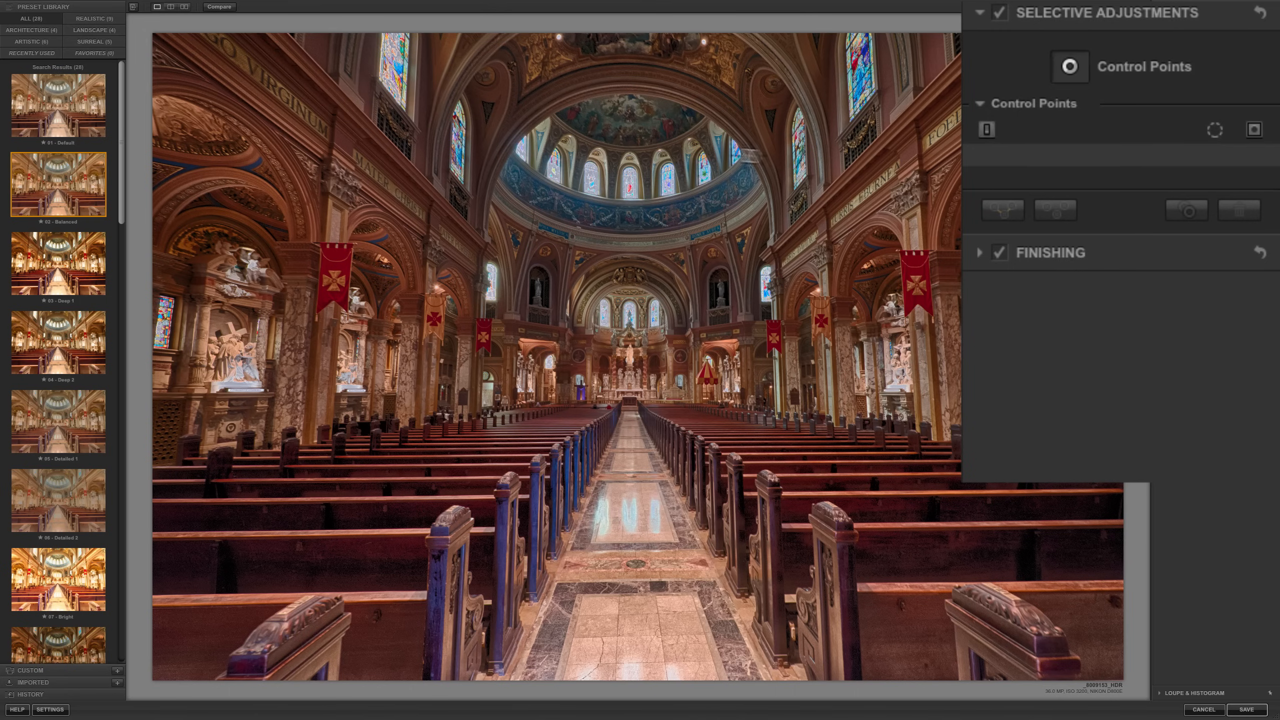
{"action": "left_click", "coordinate": [628, 172]}
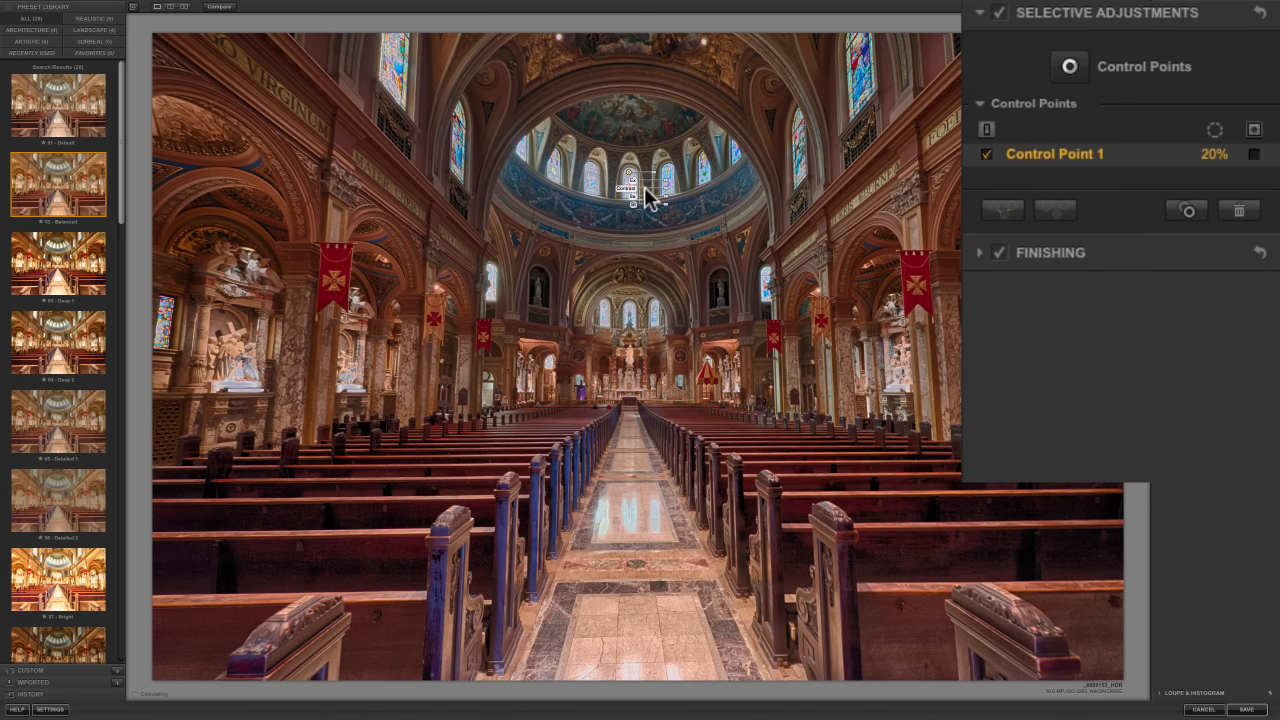
{"action": "left_click", "coordinate": [636, 208]}
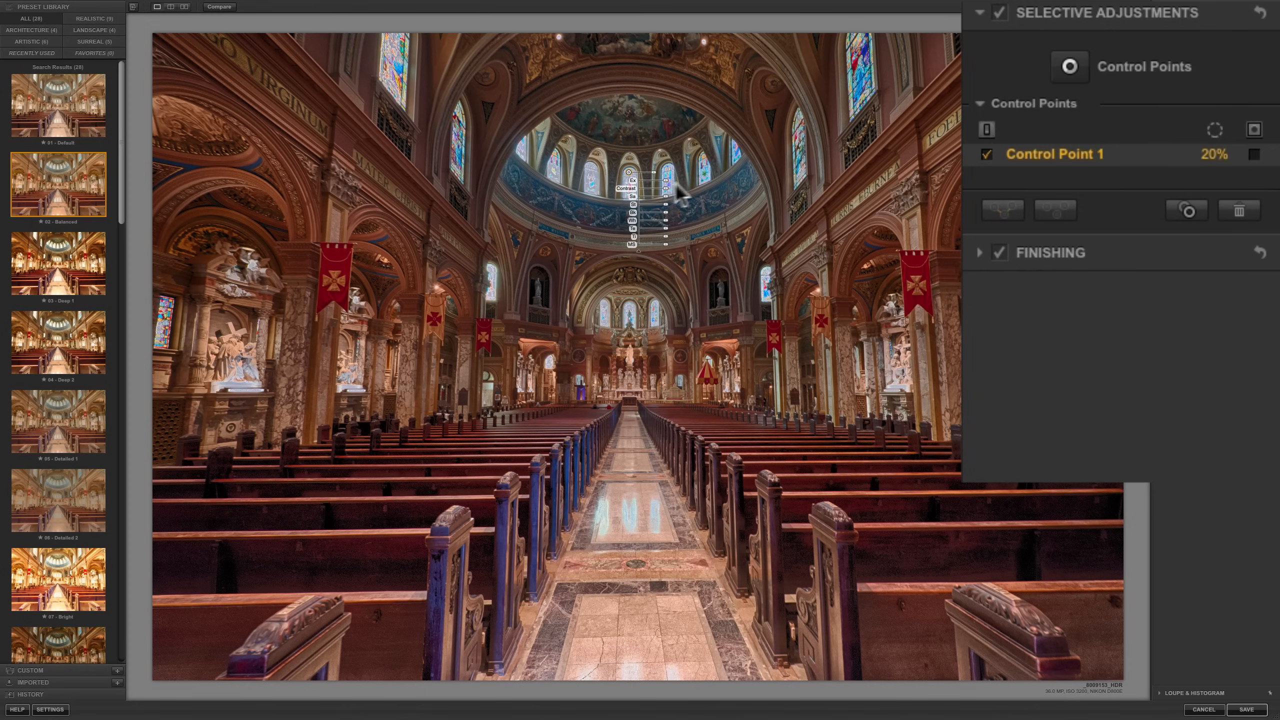
{"action": "left_click_drag", "start_coordinate": [650, 171], "coordinate": [658, 198]}
{"action": "left_click_drag", "start_coordinate": [666, 223], "coordinate": [649, 231]}
{"action": "left_click_drag", "start_coordinate": [665, 180], "coordinate": [656, 183]}
{"action": "left_click_drag", "start_coordinate": [657, 191], "coordinate": [657, 184]}
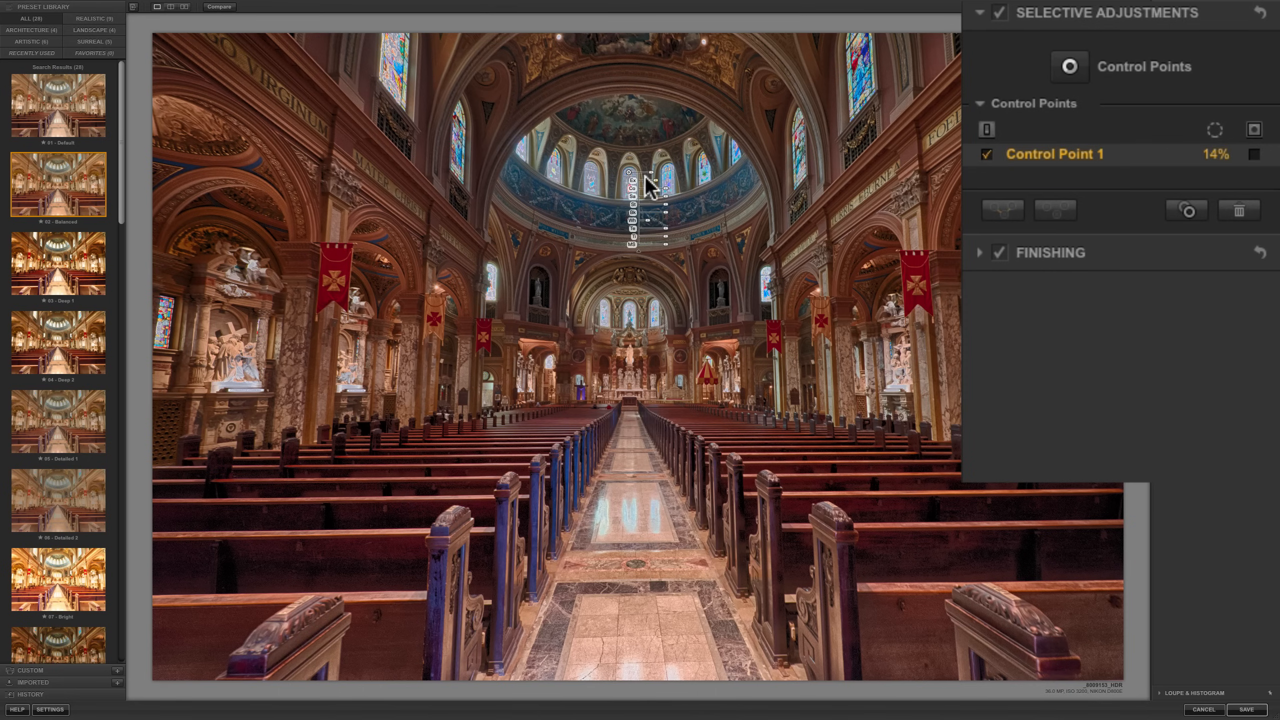
Duplicate the dome window's control point onto other stained-glass windows, making six points in total, and close the Selective Adjustments settings
{"action": "key", "text": "alt"}
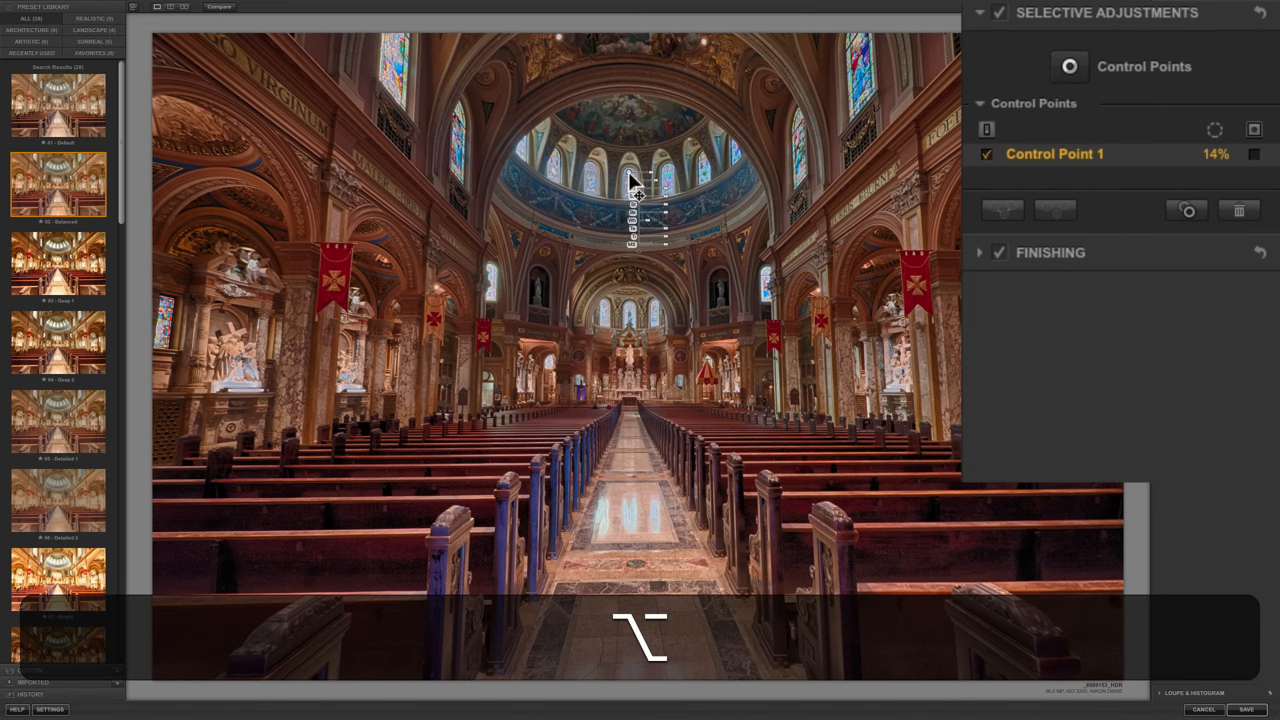
{"action": "left_click_drag", "start_coordinate": [628, 172], "coordinate": [870, 59]}
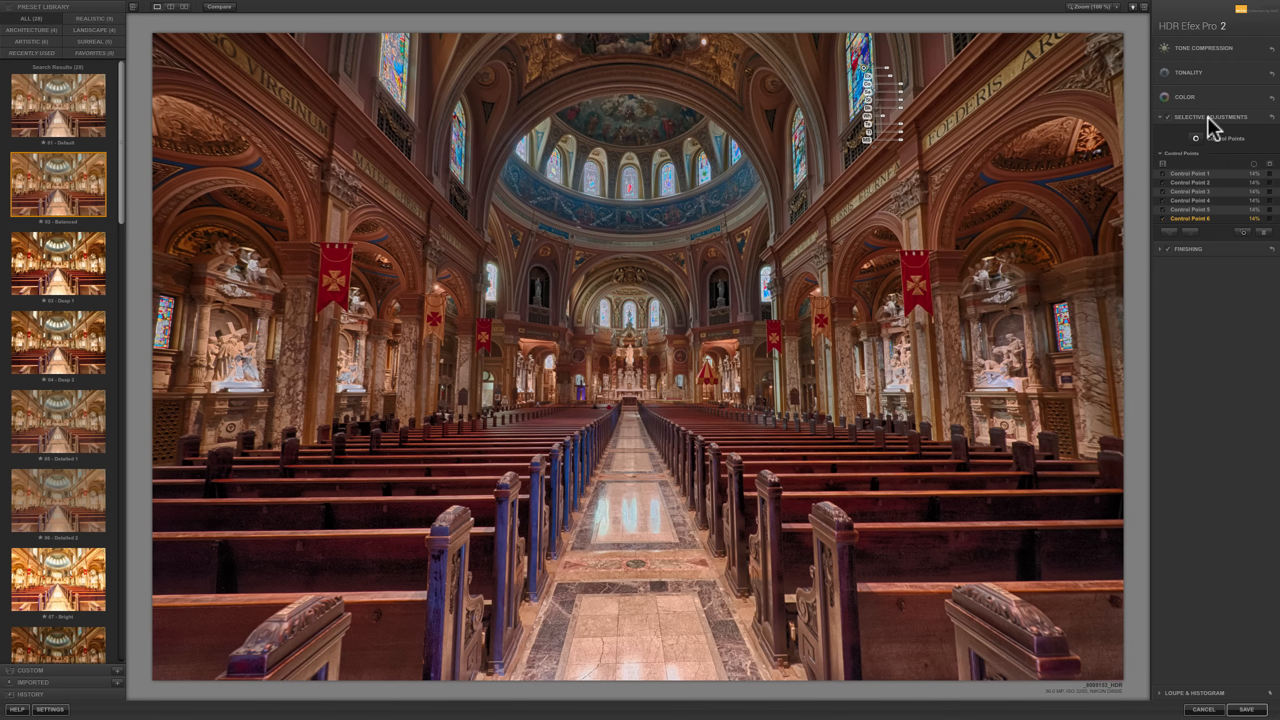
{"action": "left_click", "coordinate": [1209, 116]}
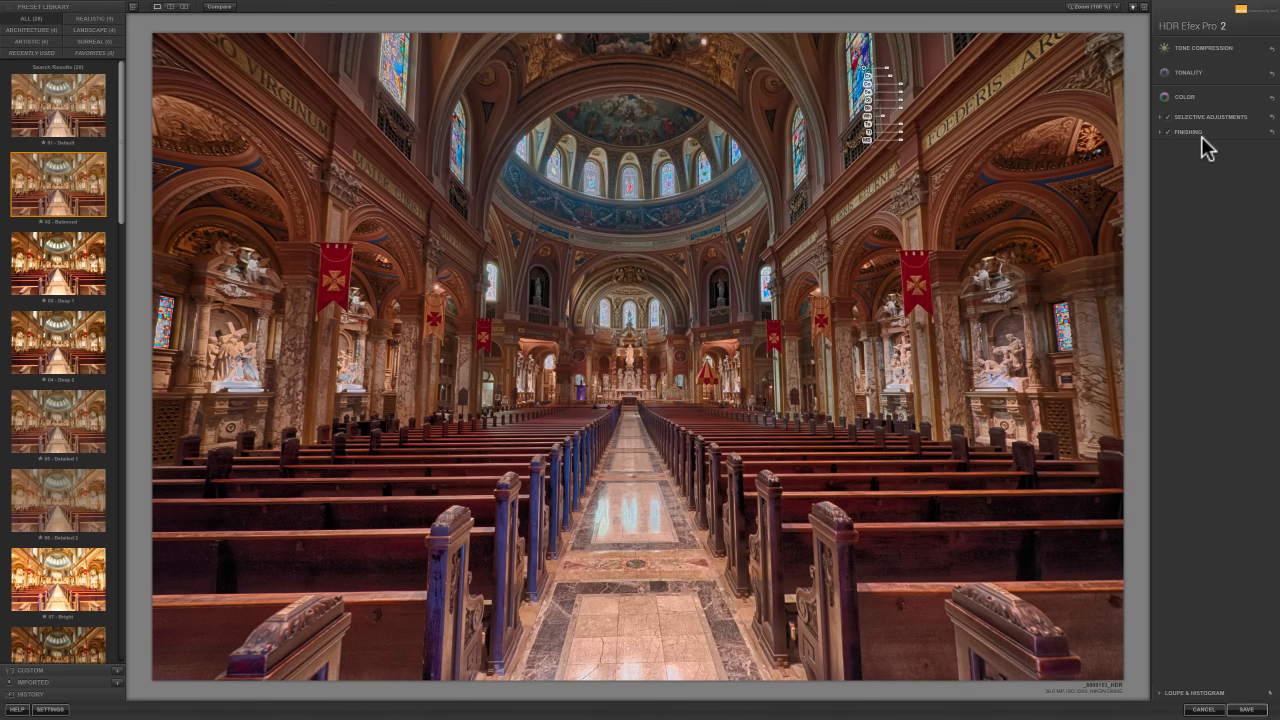
In the Finishing settings, apply the Lens 2 vignette and set its Amount to -7%
{"action": "left_click", "coordinate": [1206, 131]}
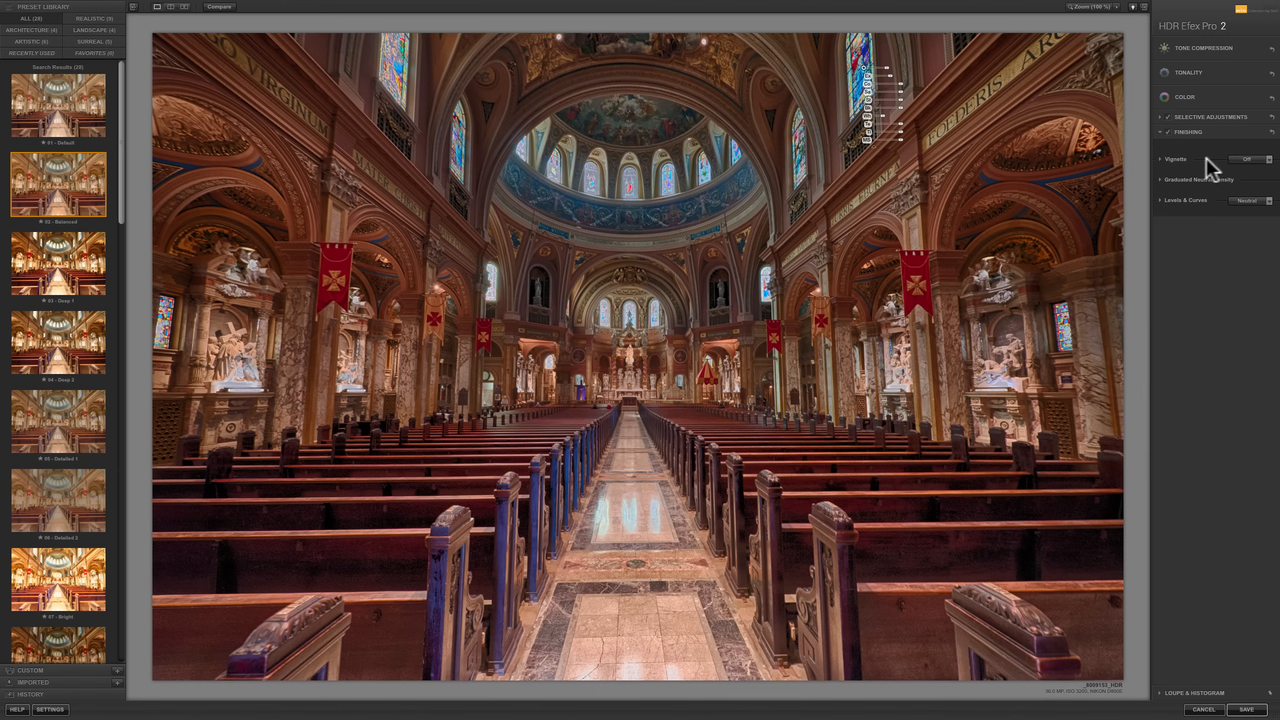
{"action": "left_click", "coordinate": [1159, 159]}
{"action": "left_click", "coordinate": [1268, 159]}
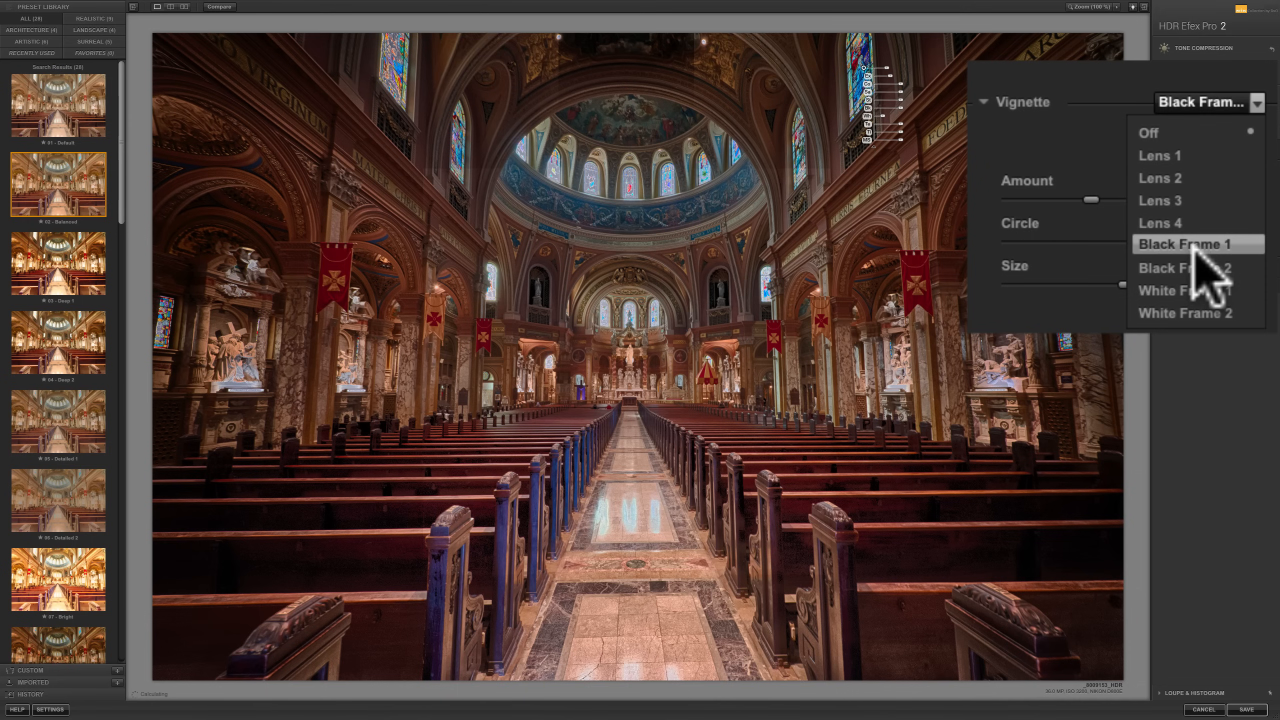
{"action": "left_click", "coordinate": [1184, 178]}
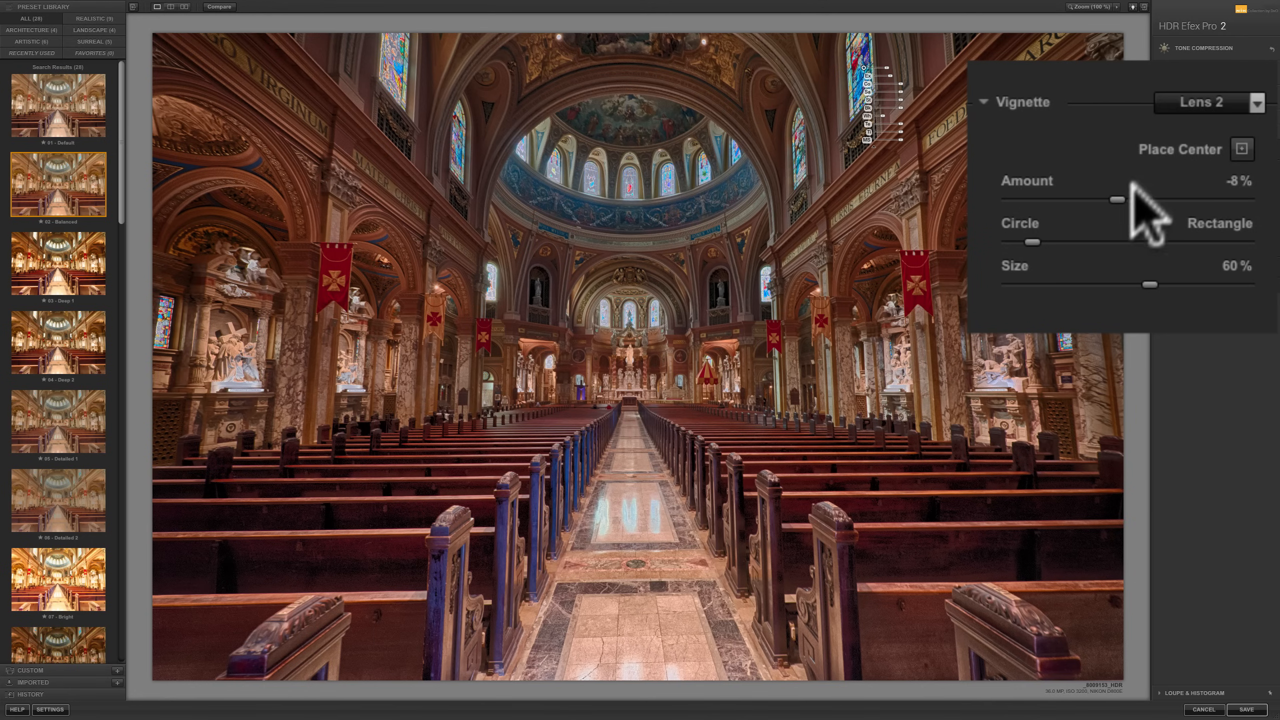
{"action": "mouse_move", "coordinate": [1118, 200]}
{"action": "left_mouse_down"}
{"action": "mouse_move", "coordinate": [1219, 194]}
{"action": "mouse_move", "coordinate": [1089, 197]}
{"action": "mouse_move", "coordinate": [1115, 197]}
{"action": "left_mouse_up"}
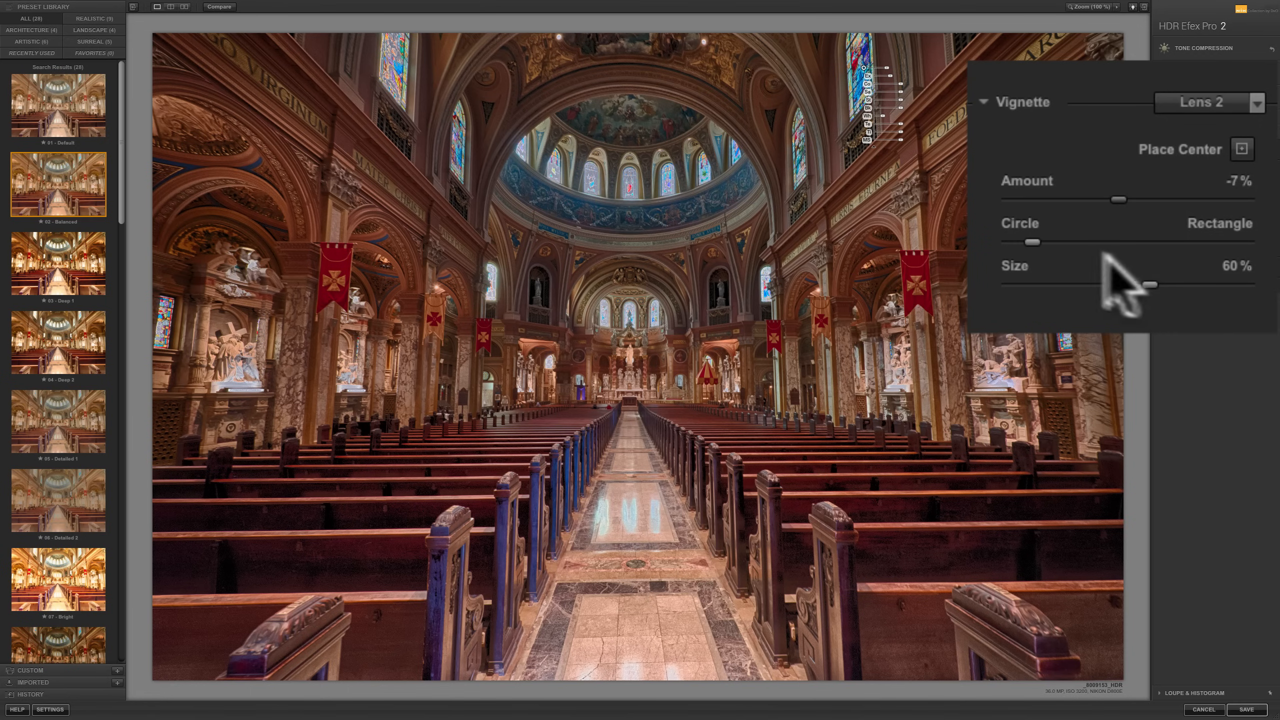
Shift the vignette's shape about two thirds of the way toward Rectangle, try Size at 84%, and set Size to 55%
{"action": "left_click", "coordinate": [1255, 241]}
{"action": "left_click_drag", "start_coordinate": [1261, 232], "coordinate": [1176, 242]}
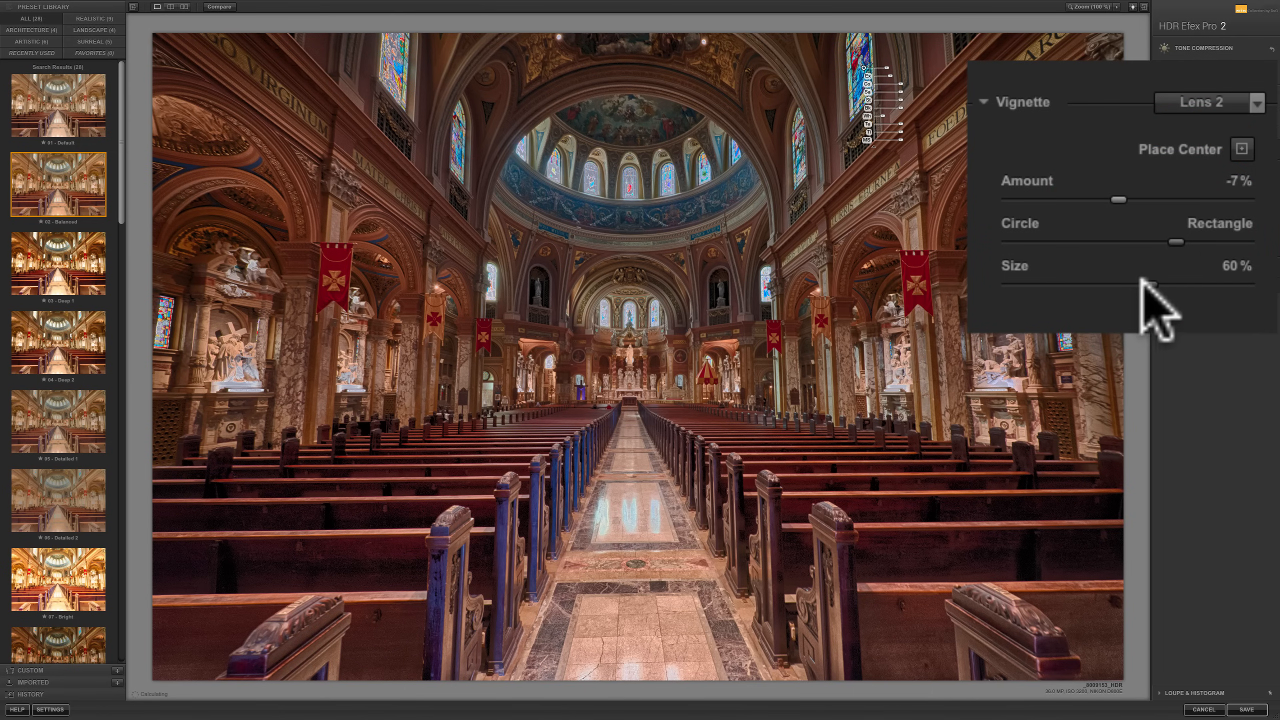
{"action": "left_click_drag", "start_coordinate": [1153, 284], "coordinate": [1214, 285]}
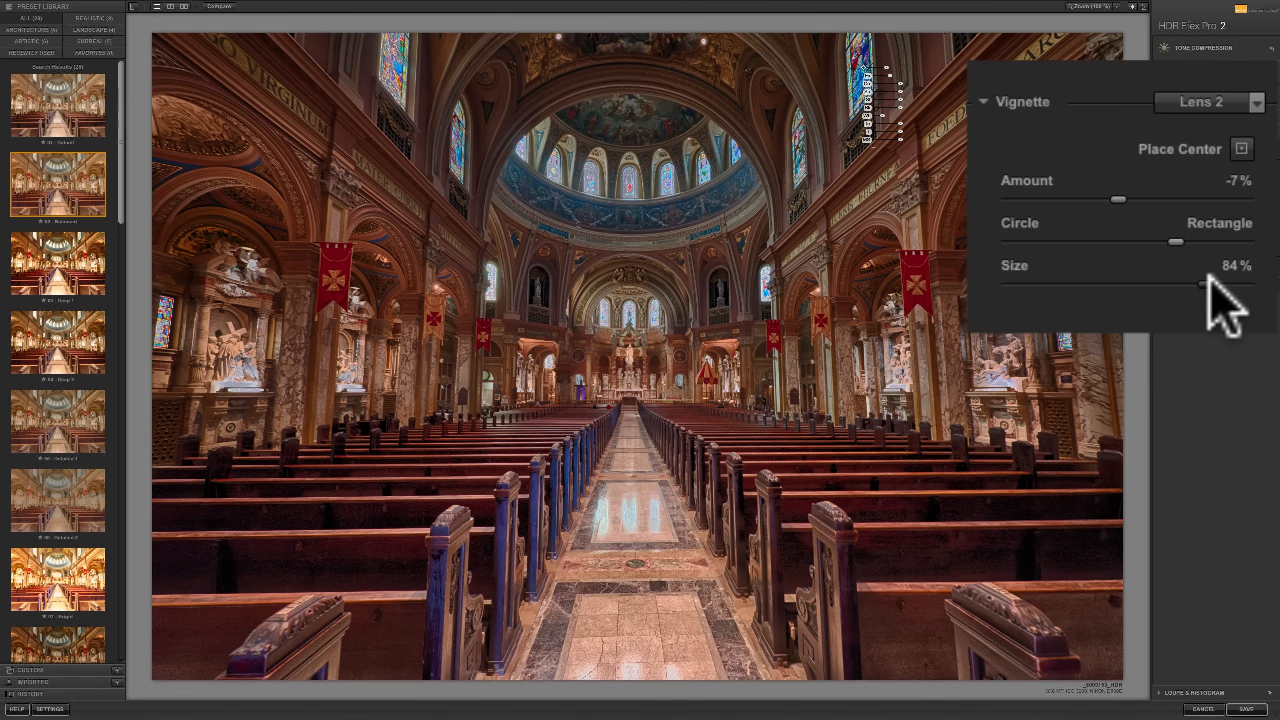
{"action": "left_click_drag", "start_coordinate": [1207, 285], "coordinate": [1140, 286]}
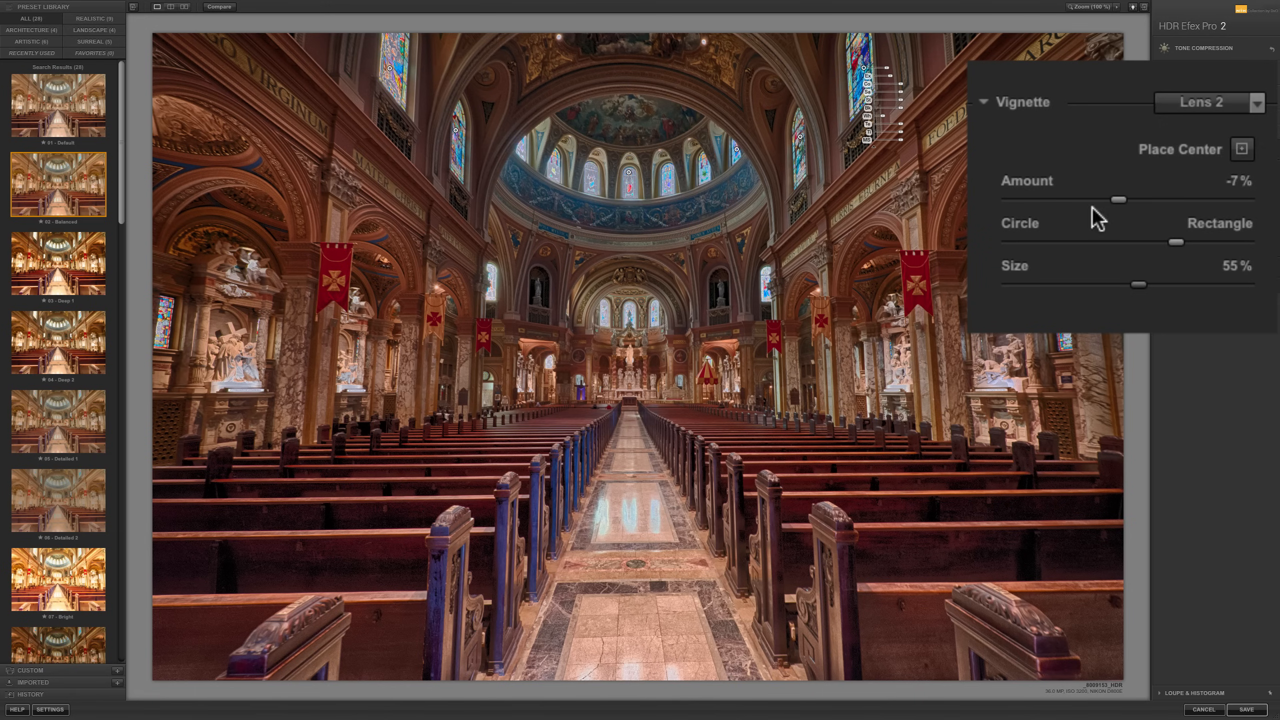
Try the vignette center below the large right-hand banner, place it just above the altar instead, and close the Finishing settings
{"action": "left_click", "coordinate": [1243, 149]}
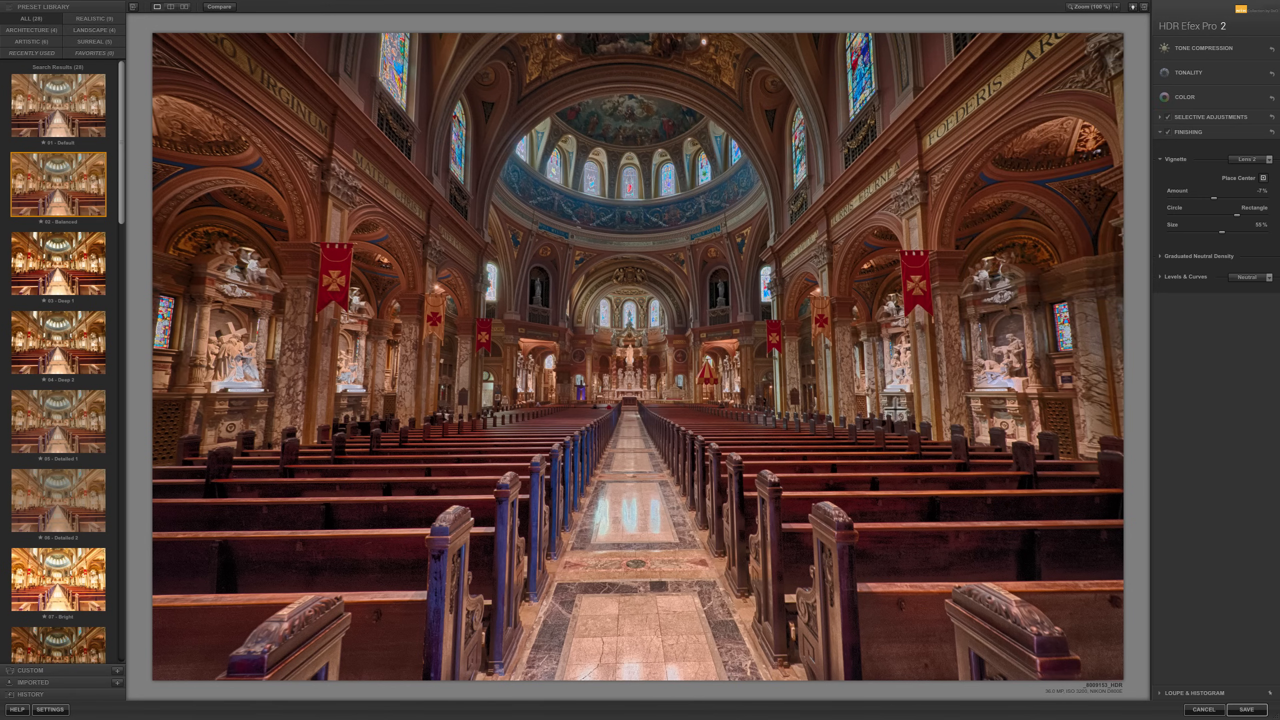
{"action": "left_click", "coordinate": [932, 350]}
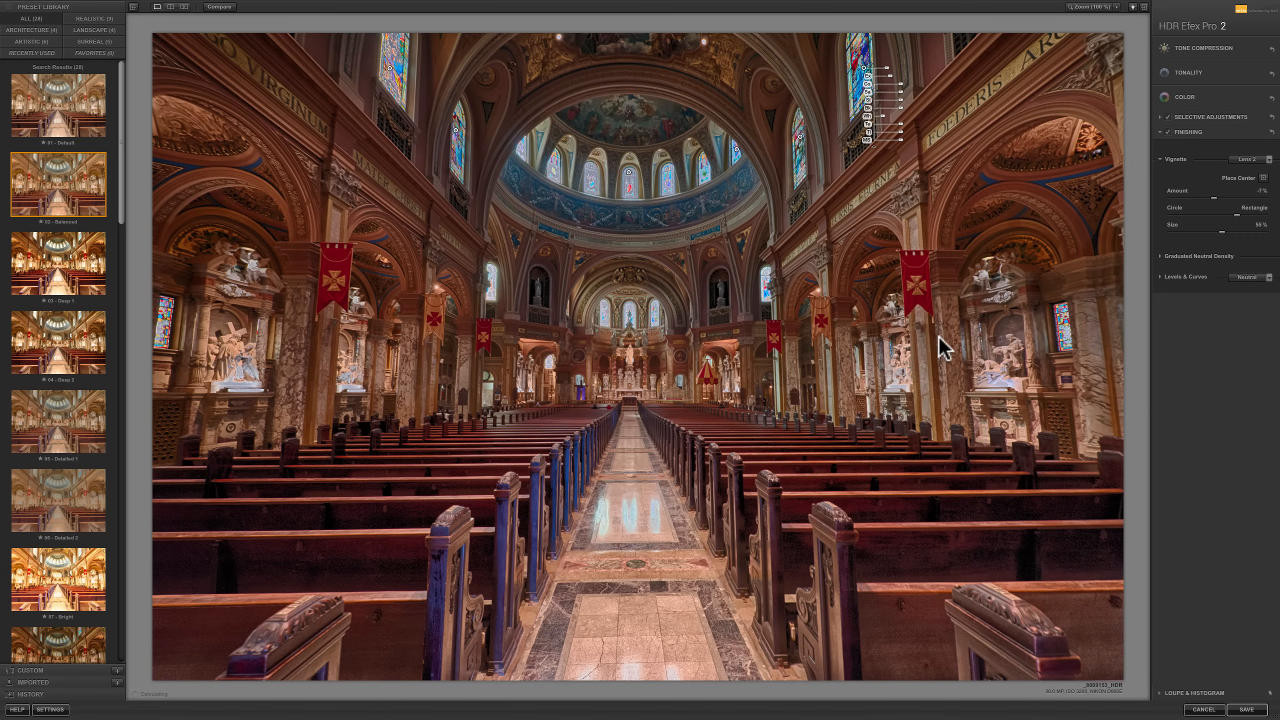
{"action": "left_click", "coordinate": [1263, 178]}
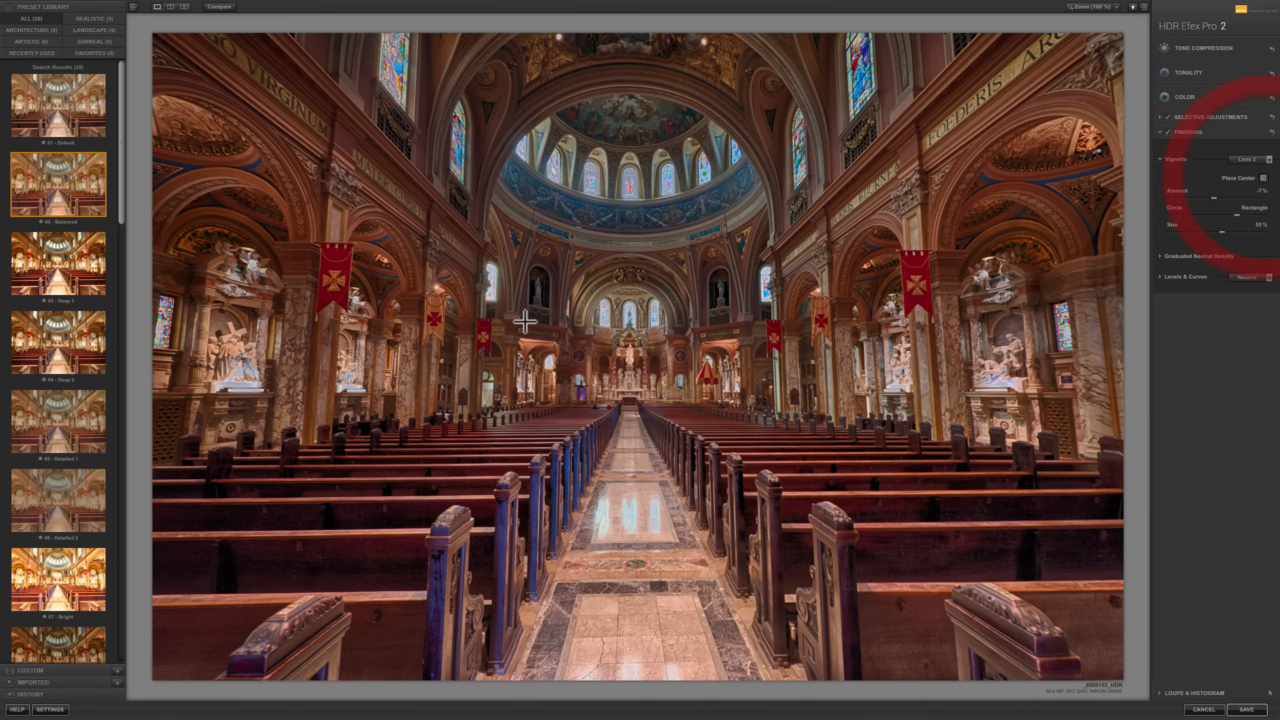
{"action": "left_click", "coordinate": [628, 320]}
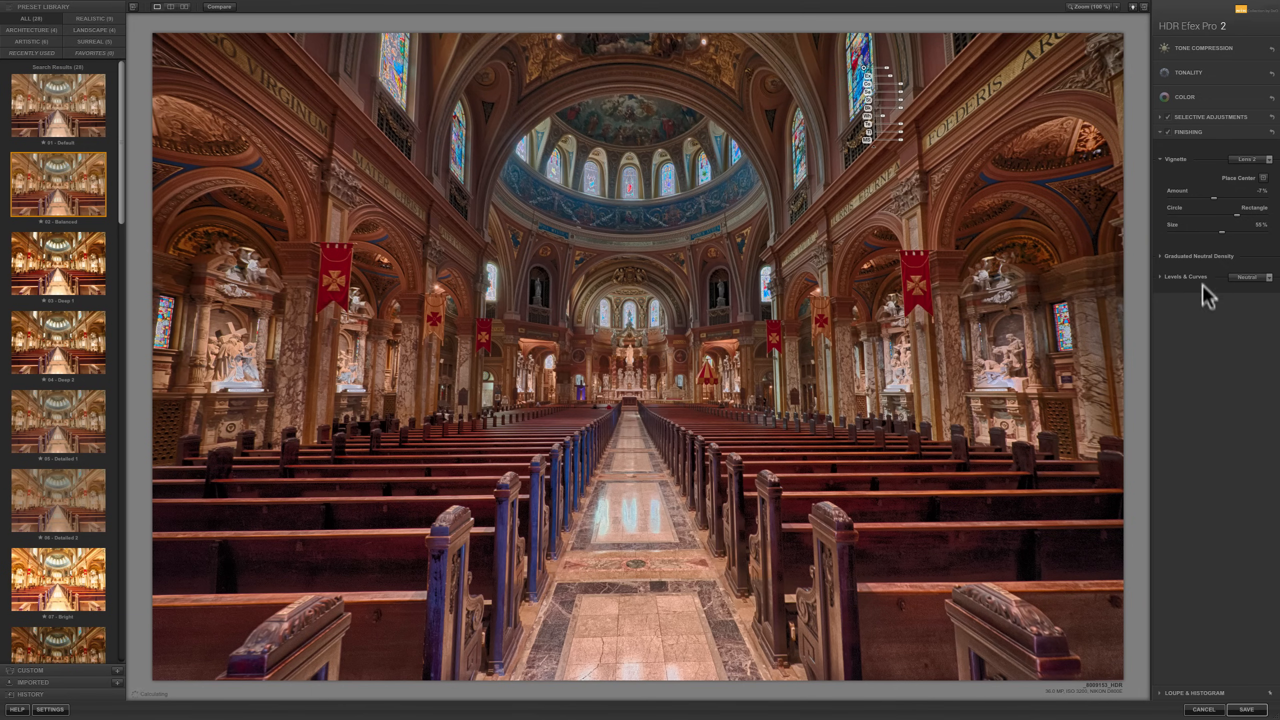
{"action": "left_click", "coordinate": [1206, 322]}
{"action": "left_click", "coordinate": [1212, 132]}
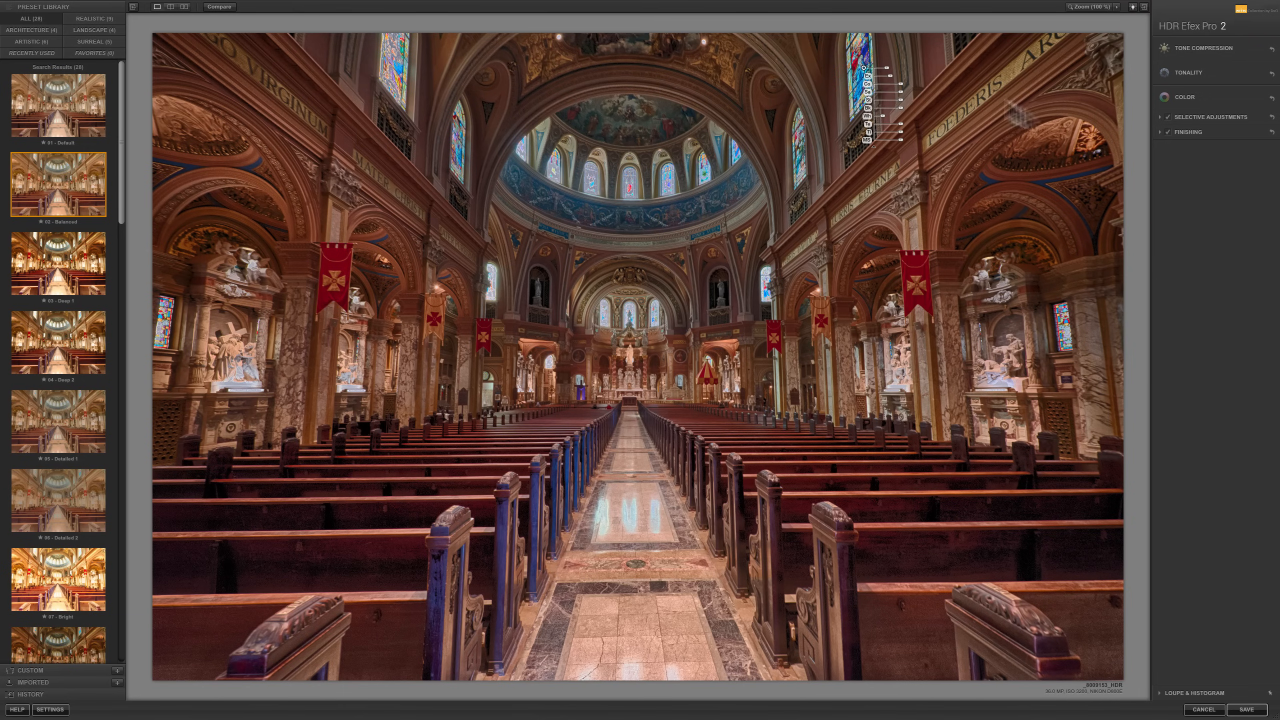
In the Finishing settings' Graduated Neutral Density, set Upper Tonality to -0.73 Stops and Lower Tonality to -0.26 Stops
{"action": "left_click", "coordinate": [865, 68]}
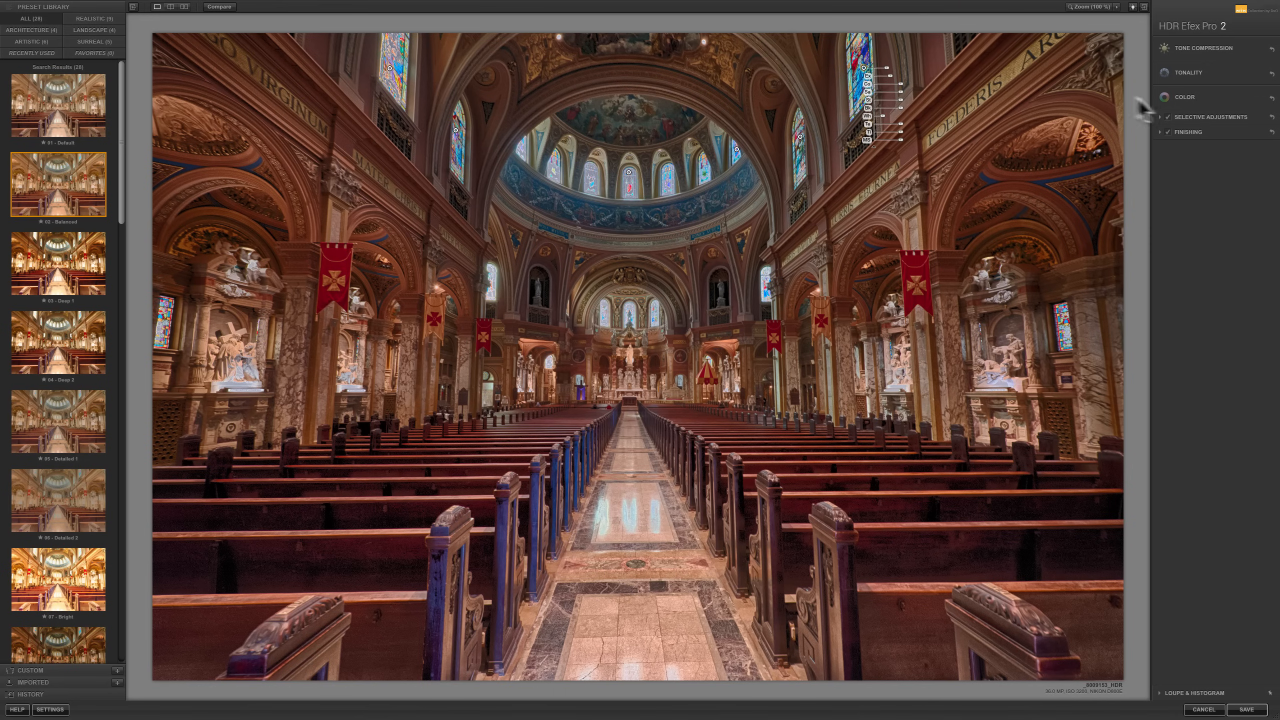
{"action": "left_click", "coordinate": [1192, 130]}
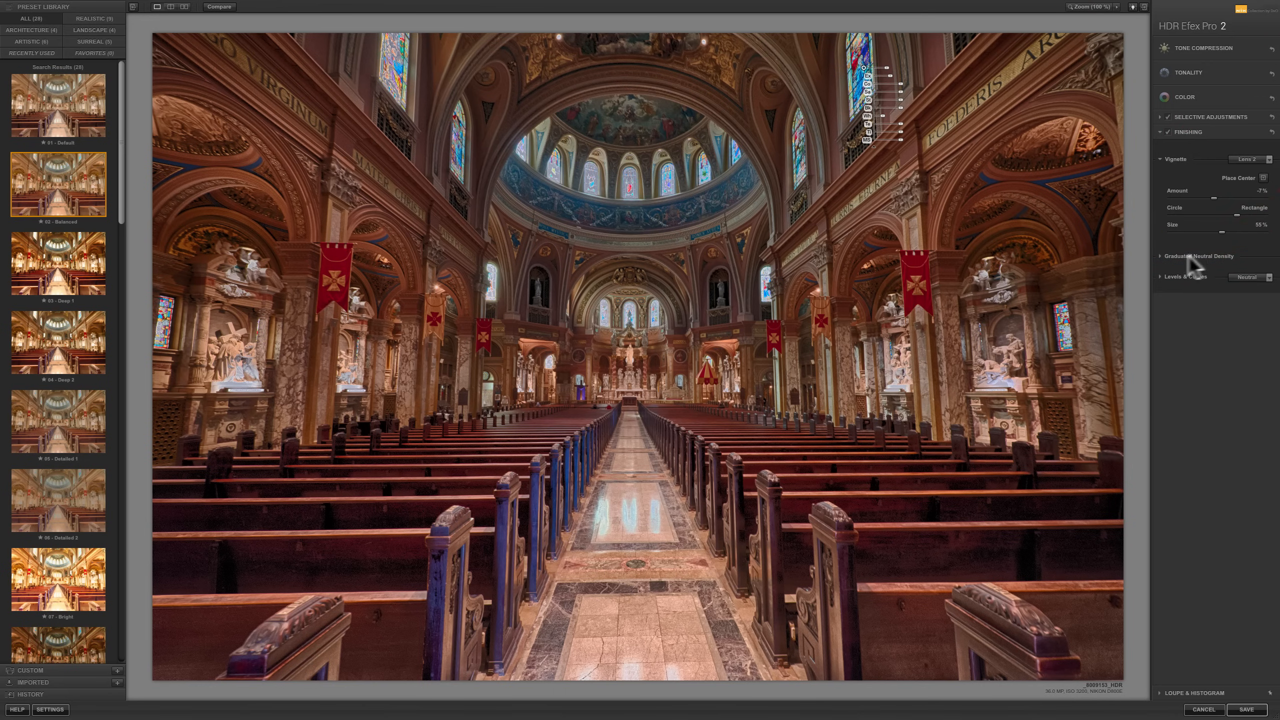
{"action": "left_click", "coordinate": [1158, 256]}
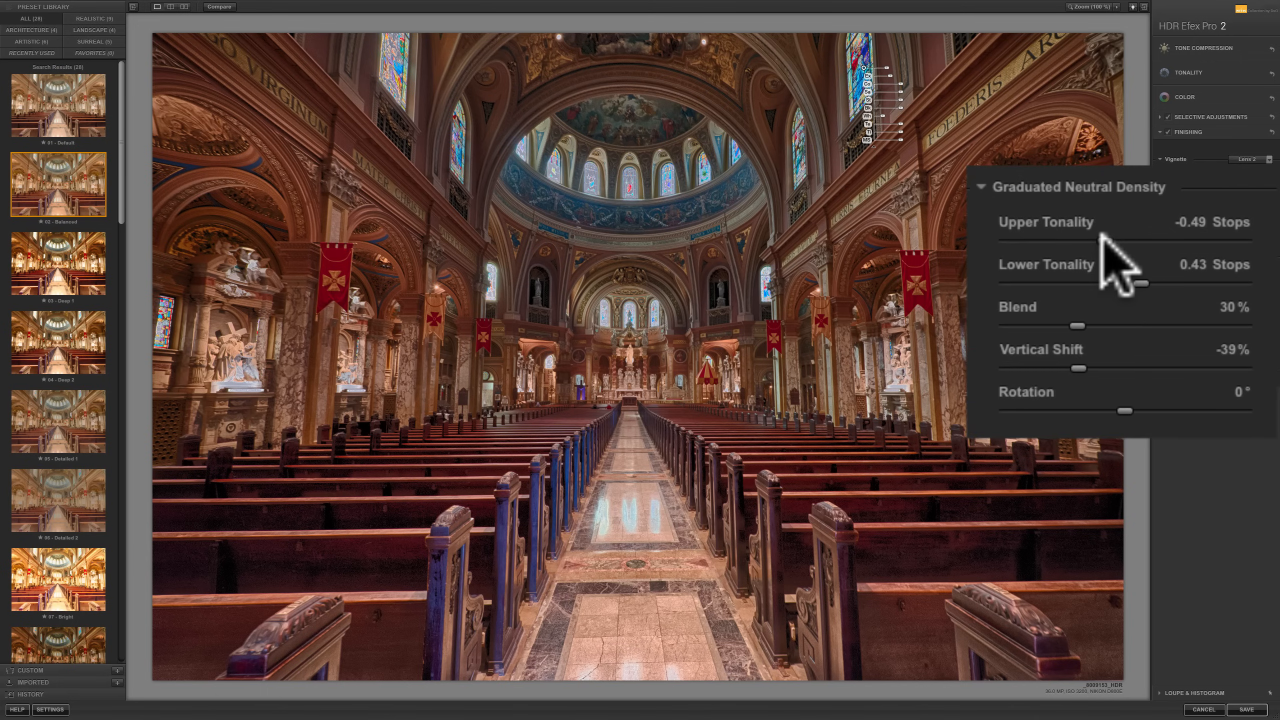
{"action": "mouse_move", "coordinate": [1102, 235]}
{"action": "left_mouse_down"}
{"action": "mouse_move", "coordinate": [1076, 236]}
{"action": "mouse_move", "coordinate": [1092, 234]}
{"action": "left_mouse_up"}
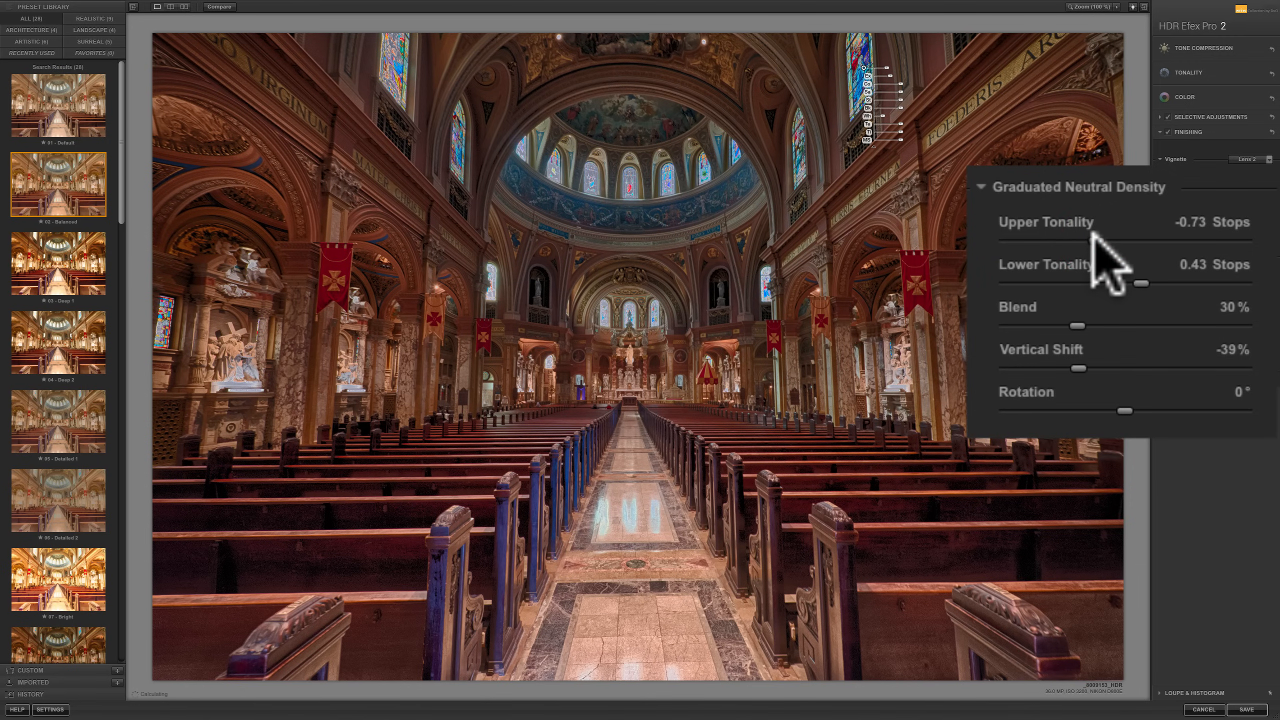
{"action": "left_click", "coordinate": [1134, 279]}
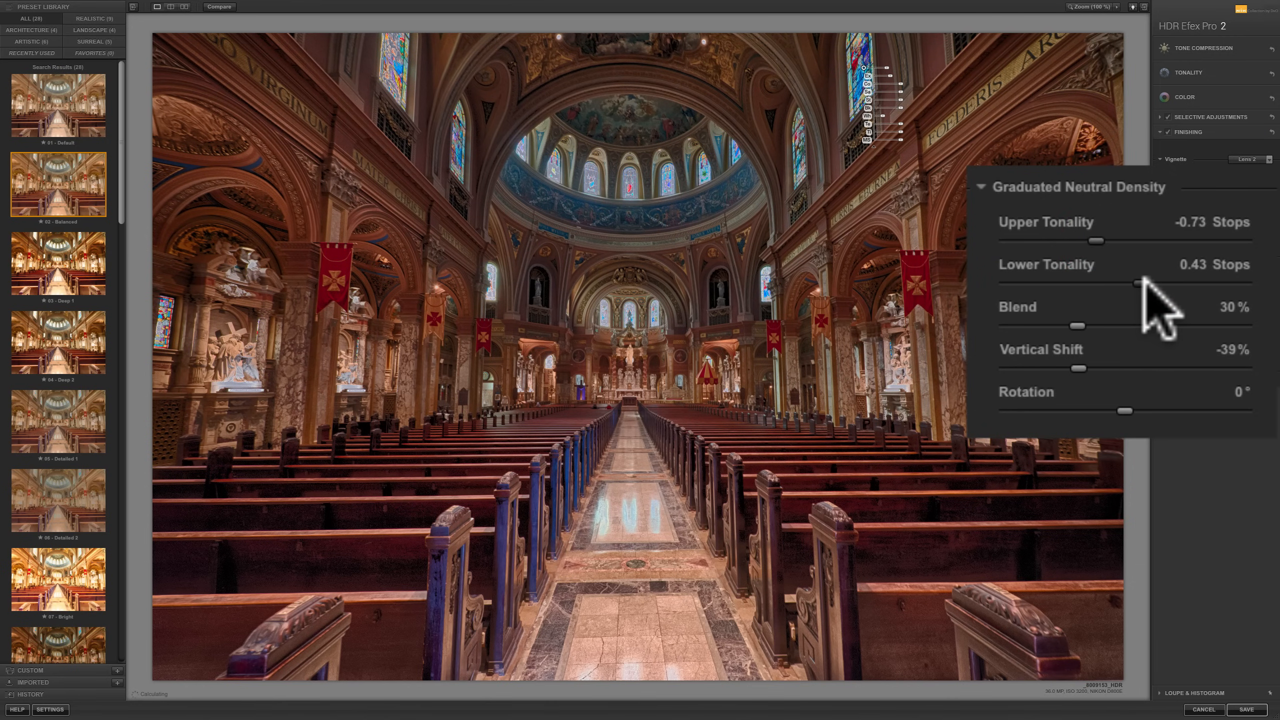
{"action": "left_click_drag", "start_coordinate": [1144, 278], "coordinate": [1114, 281]}
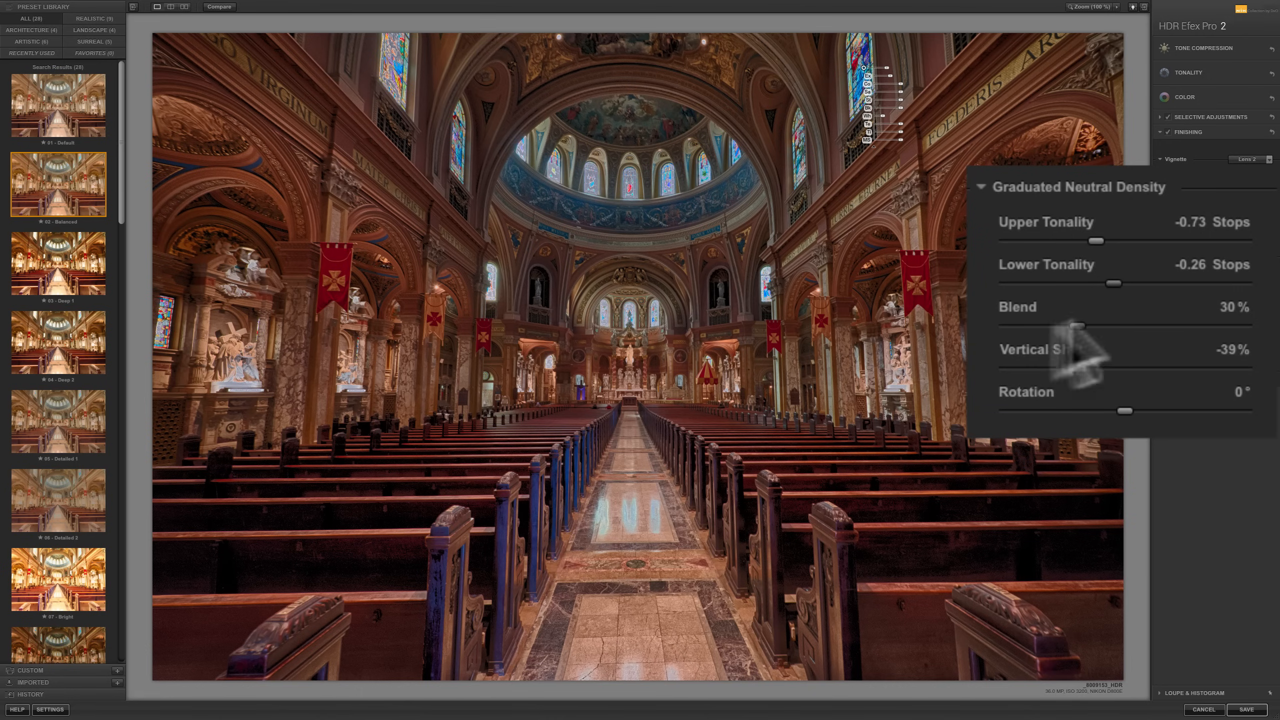
Try the Graduated Neutral Density Blend at 0%, set it to 33%, set Vertical Shift to -50%, and try Rotation, ending at 0°
{"action": "left_click_drag", "start_coordinate": [1077, 326], "coordinate": [1006, 326]}
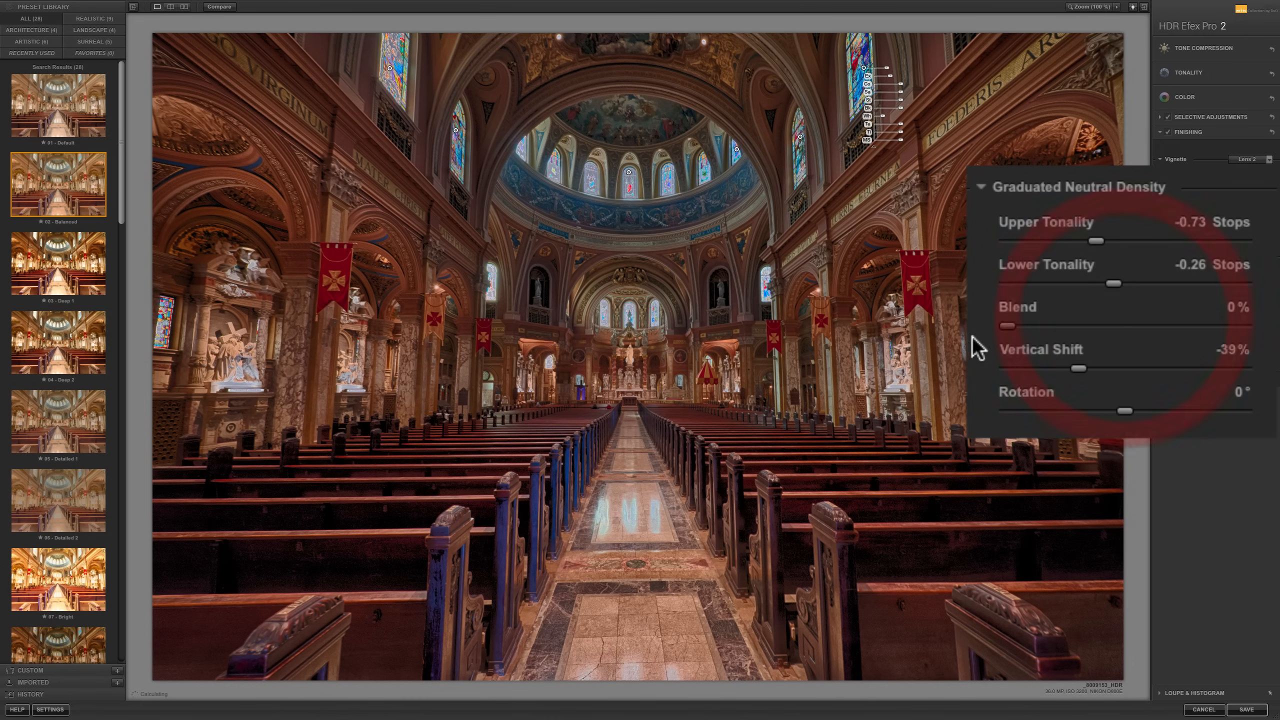
{"action": "left_click_drag", "start_coordinate": [1008, 325], "coordinate": [1085, 326]}
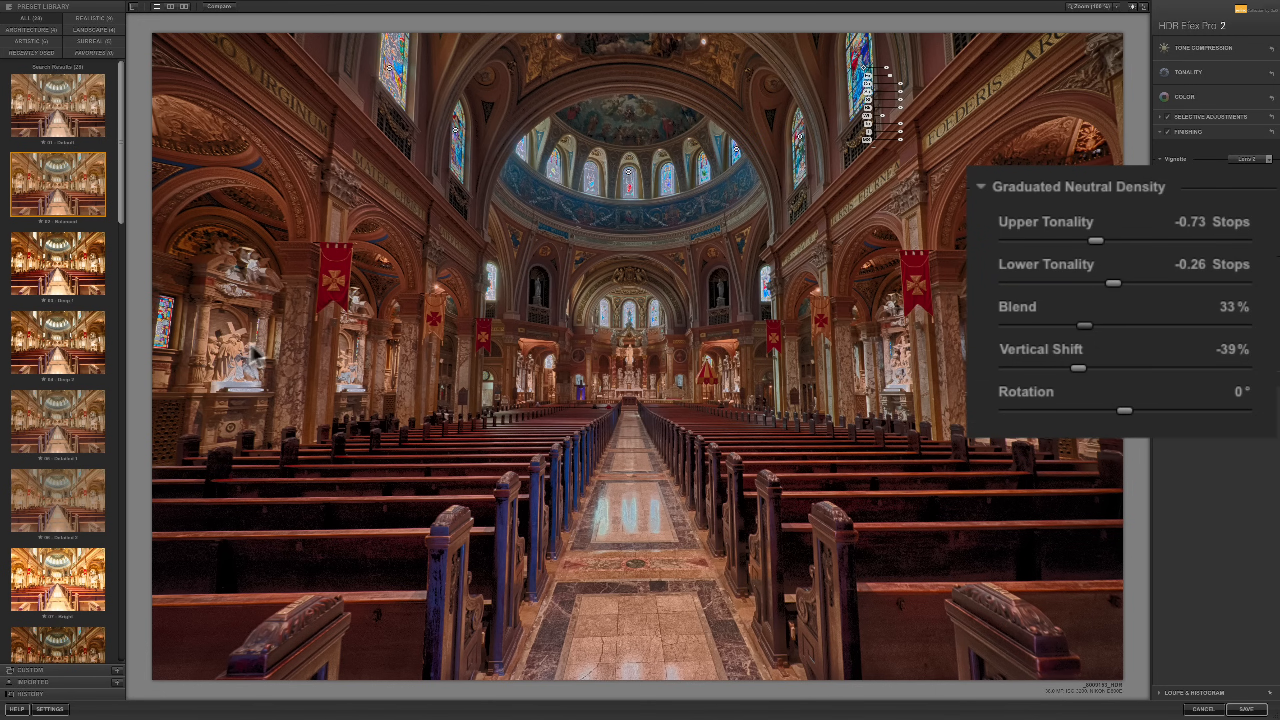
{"action": "mouse_move", "coordinate": [1072, 360]}
{"action": "left_mouse_down"}
{"action": "mouse_move", "coordinate": [1225, 361]}
{"action": "mouse_move", "coordinate": [1143, 335]}
{"action": "mouse_move", "coordinate": [1080, 368]}
{"action": "mouse_move", "coordinate": [1060, 362]}
{"action": "left_mouse_up"}
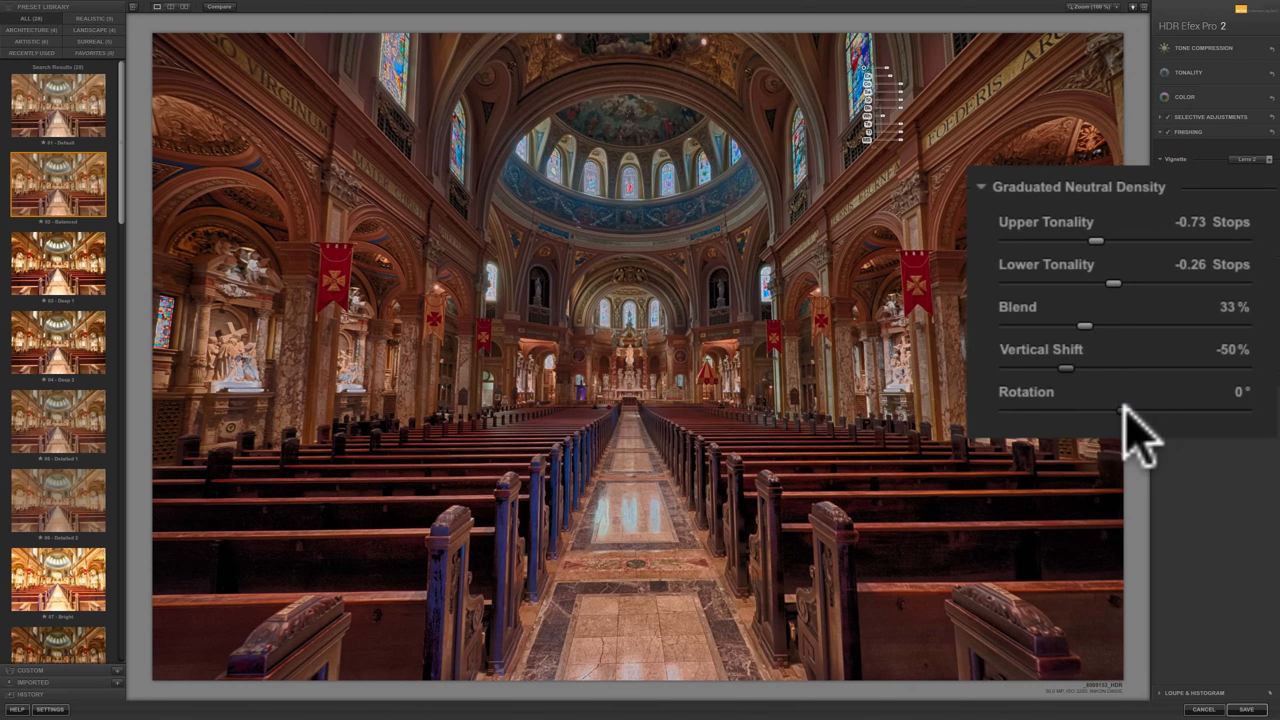
{"action": "mouse_move", "coordinate": [1128, 410]}
{"action": "left_mouse_down"}
{"action": "mouse_move", "coordinate": [984, 412]}
{"action": "mouse_move", "coordinate": [1217, 409]}
{"action": "mouse_move", "coordinate": [1092, 409]}
{"action": "mouse_move", "coordinate": [1137, 411]}
{"action": "left_mouse_up"}
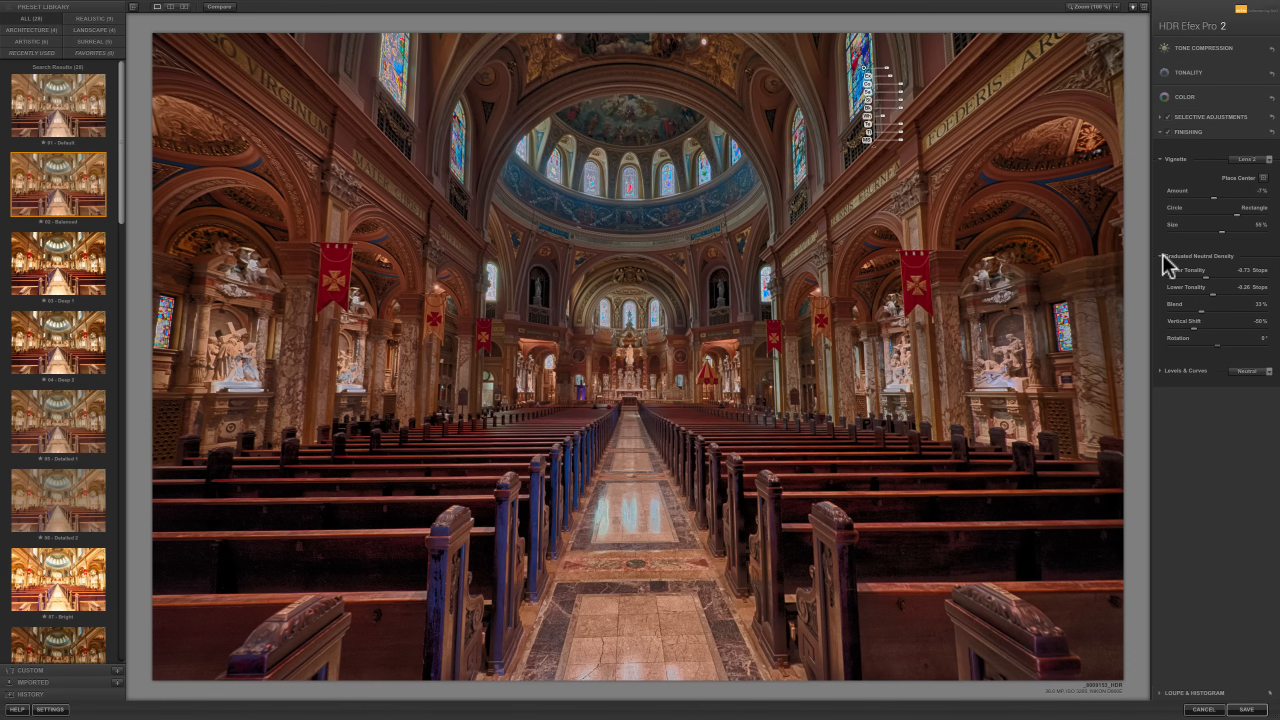
View the Levels & Curves settings with the Neutral curve and close the Finishing settings
{"action": "left_click", "coordinate": [1159, 371]}
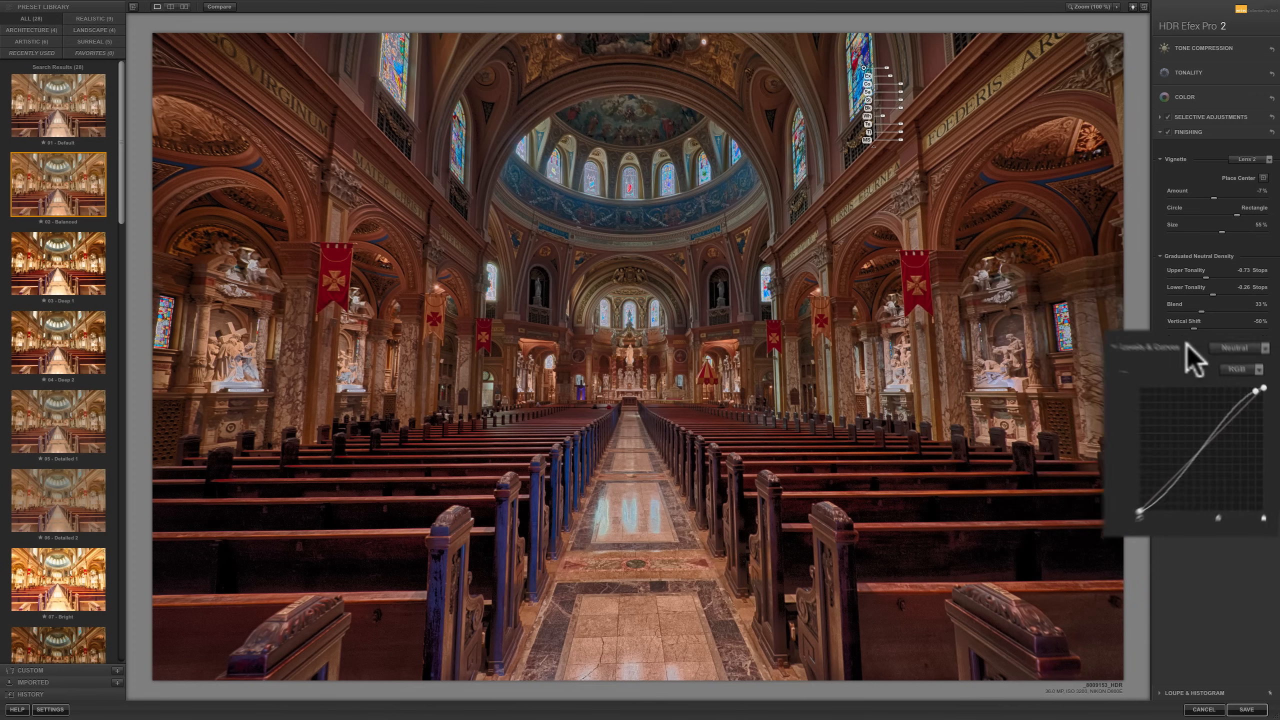
{"action": "left_click", "coordinate": [1222, 133]}
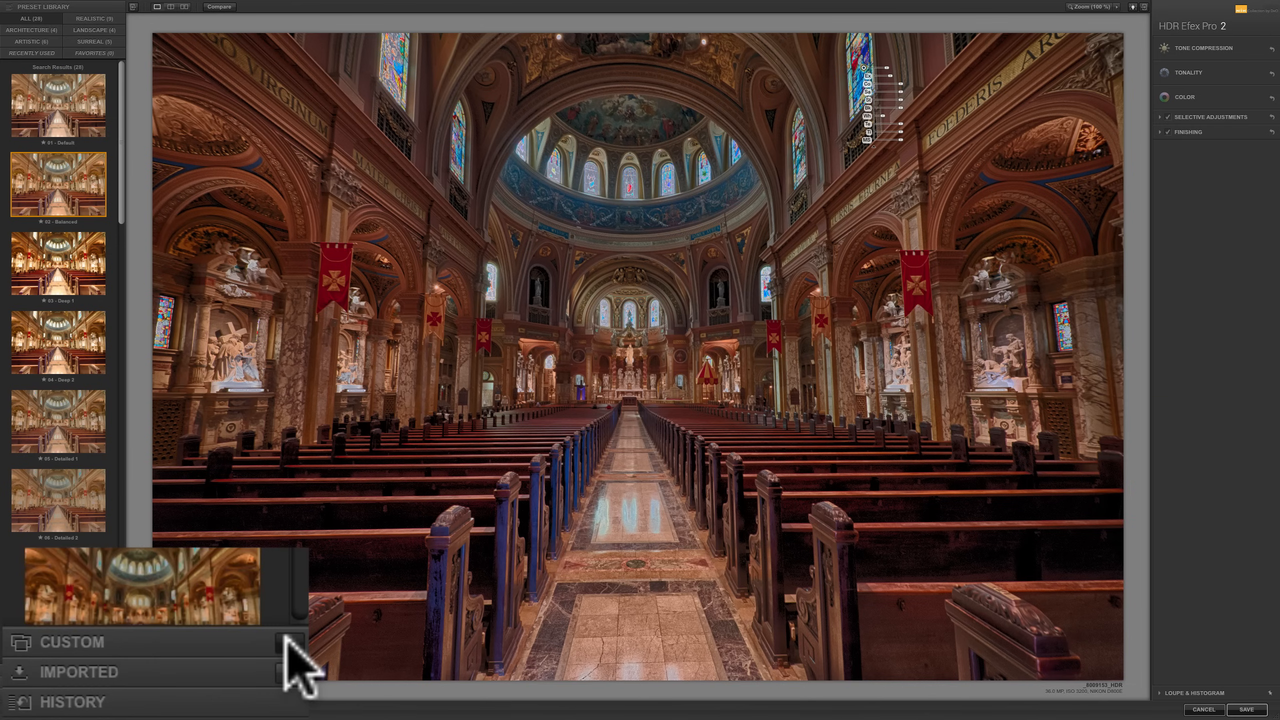
Save the current adjustments as a custom preset named My HDR and select it
{"action": "left_click", "coordinate": [290, 648]}
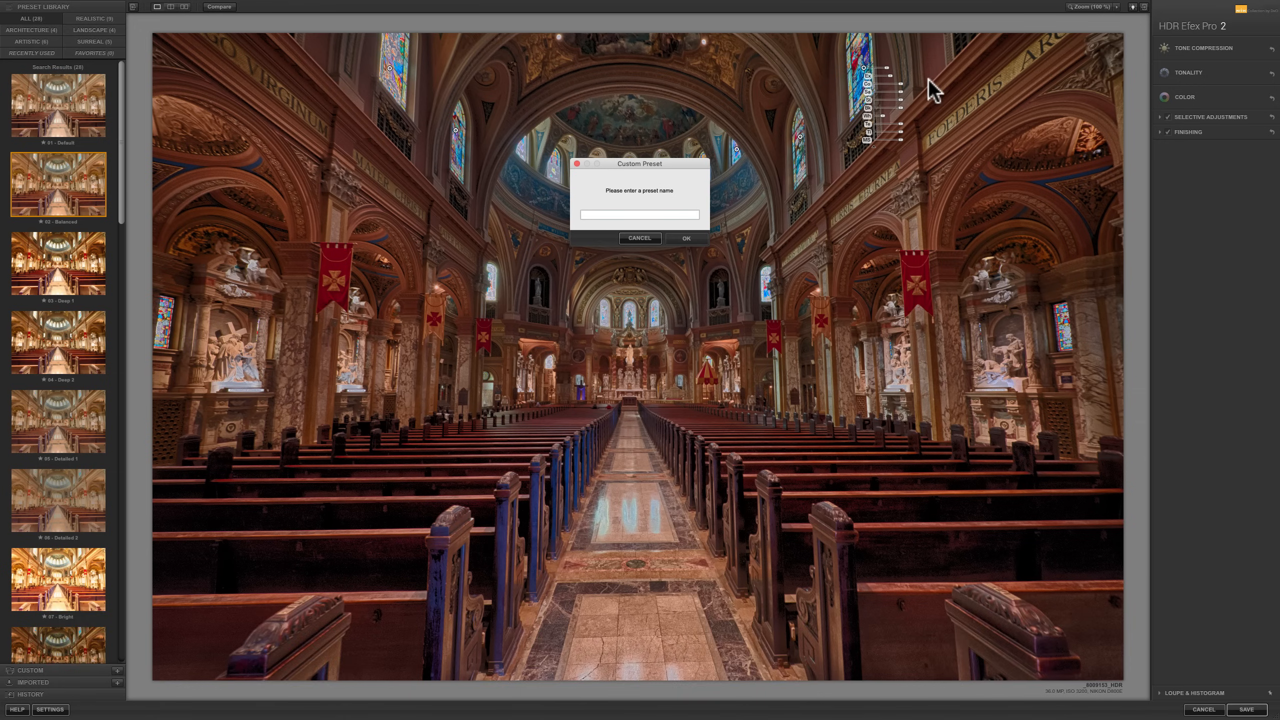
{"action": "key", "text": "shift"}
{"action": "type", "text": "My"}
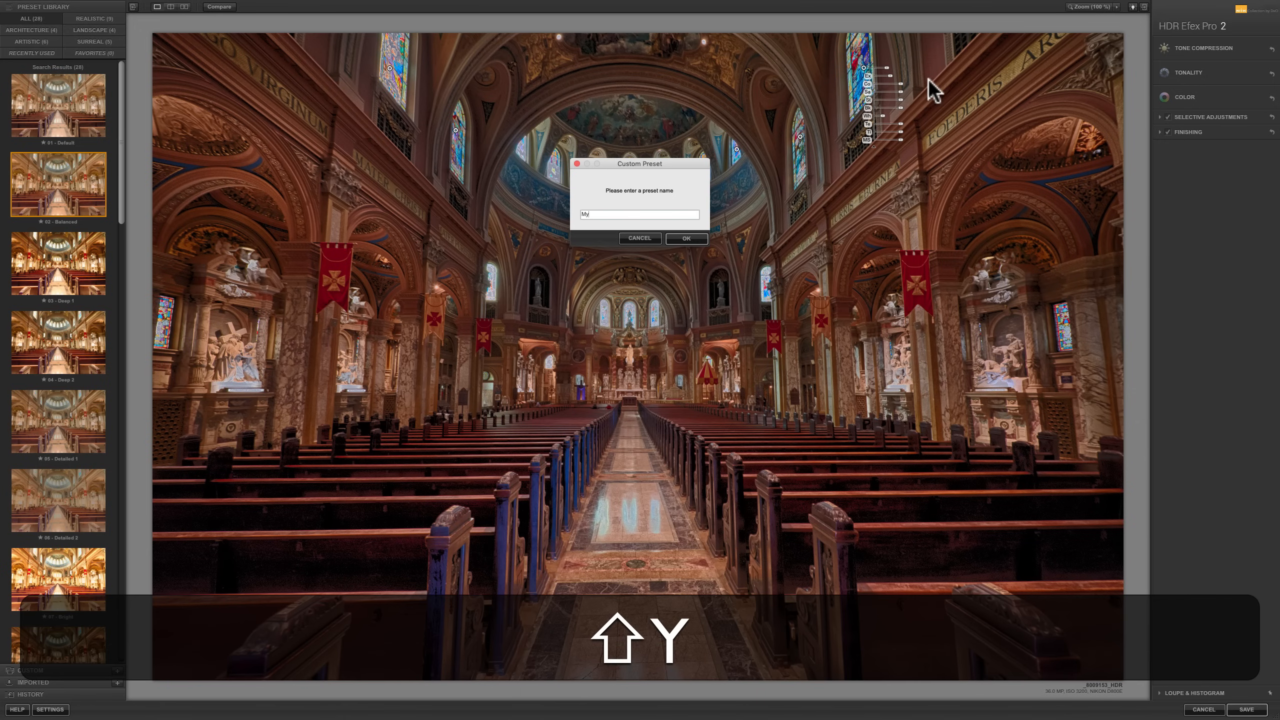
{"action": "type", "text": " HDR"}
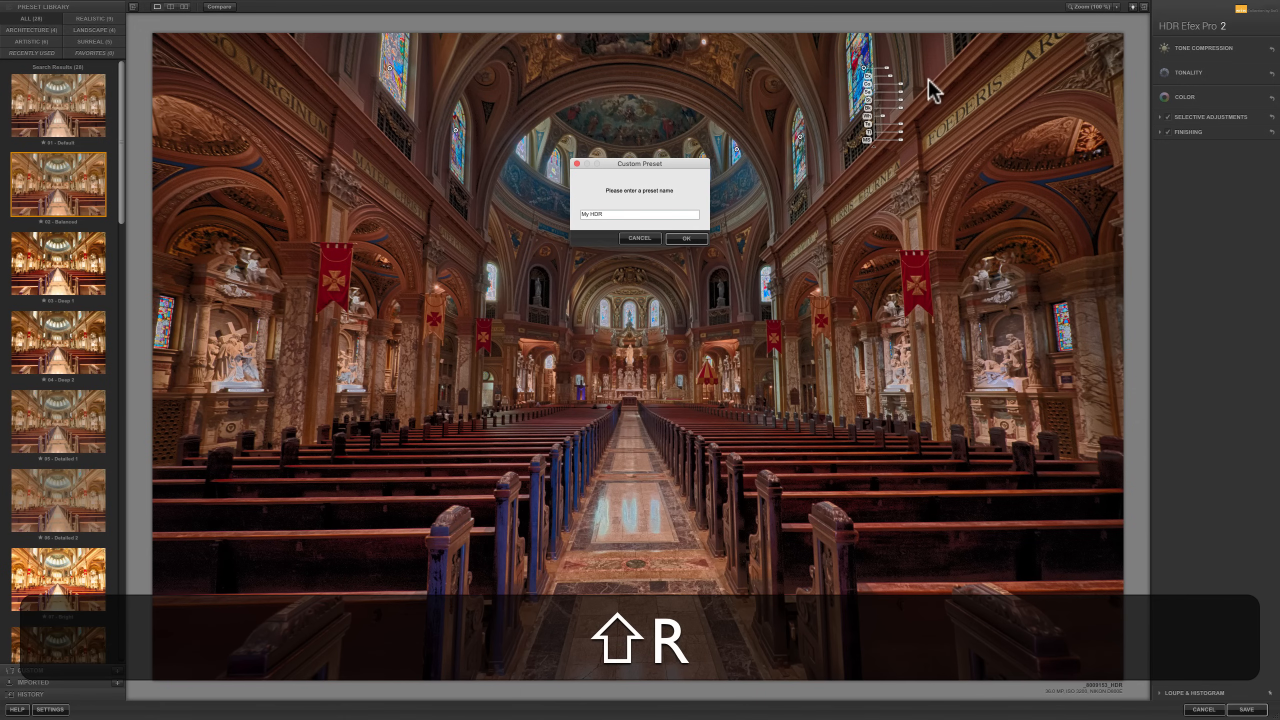
{"action": "left_click", "coordinate": [687, 240]}
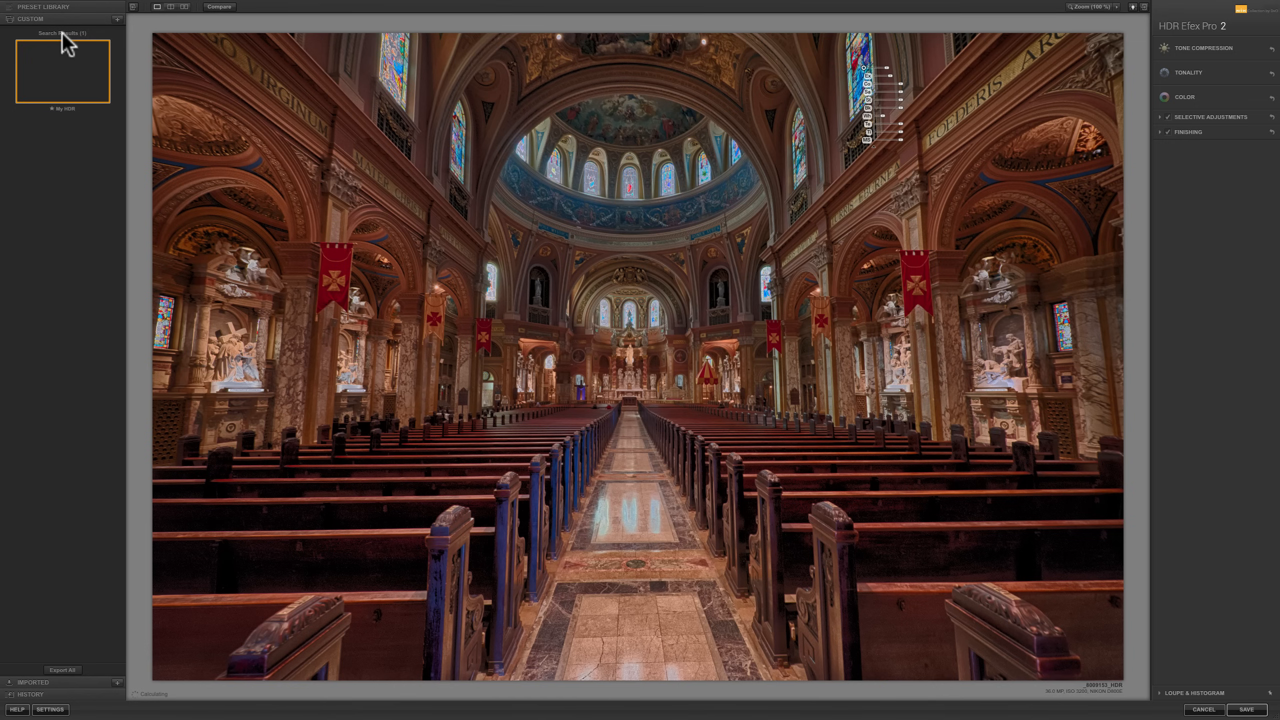
{"action": "left_click", "coordinate": [62, 66]}
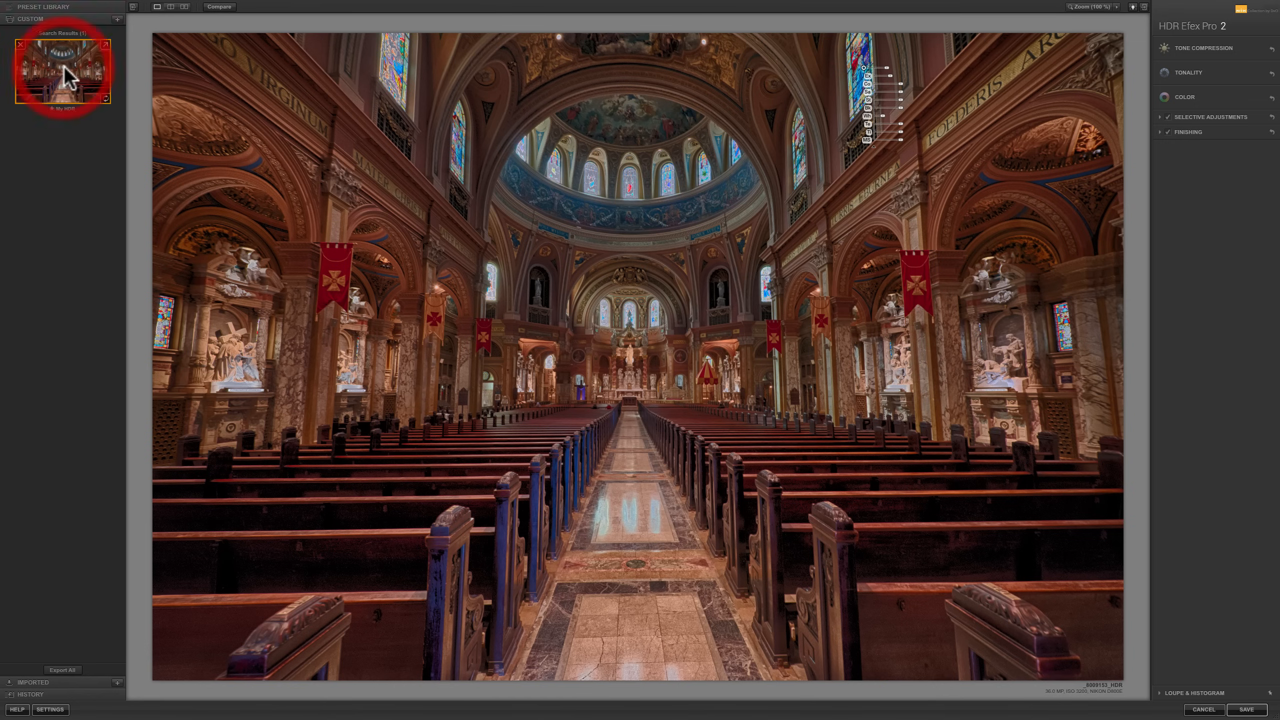
Apply the 01 - Default library preset, then switch the image back to the custom My HDR preset
{"action": "left_click", "coordinate": [42, 5]}
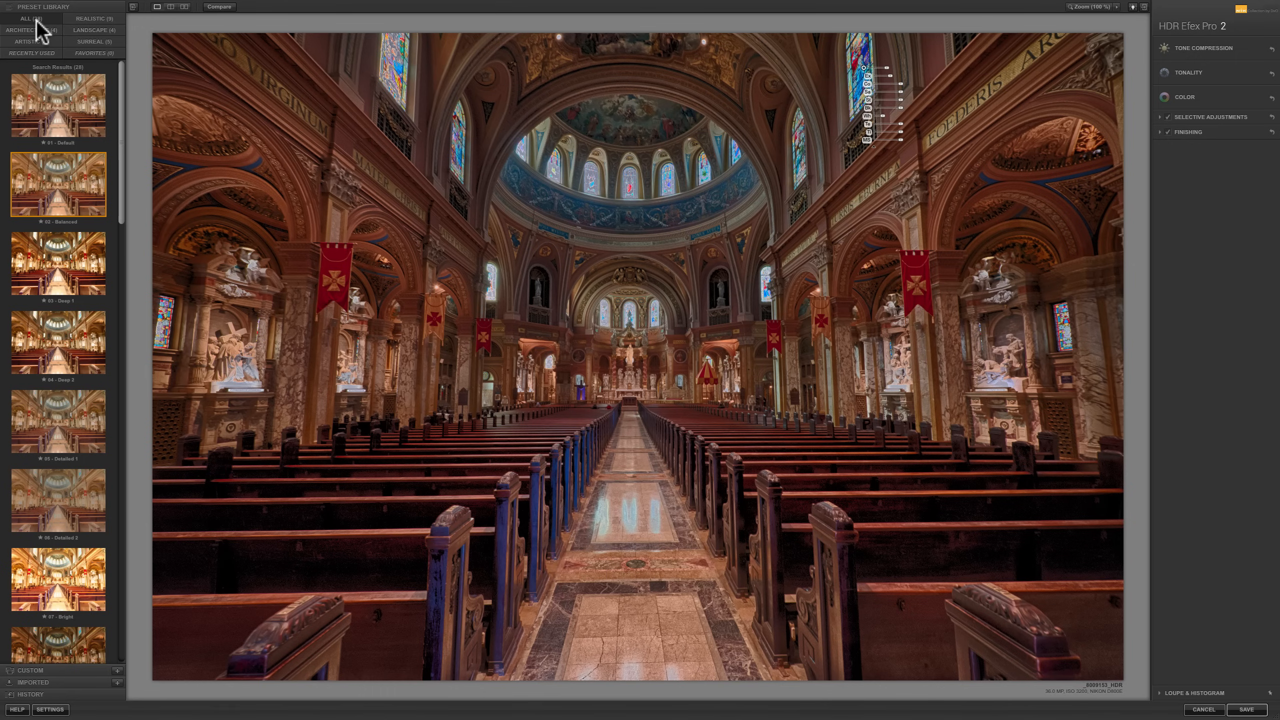
{"action": "left_click", "coordinate": [60, 108]}
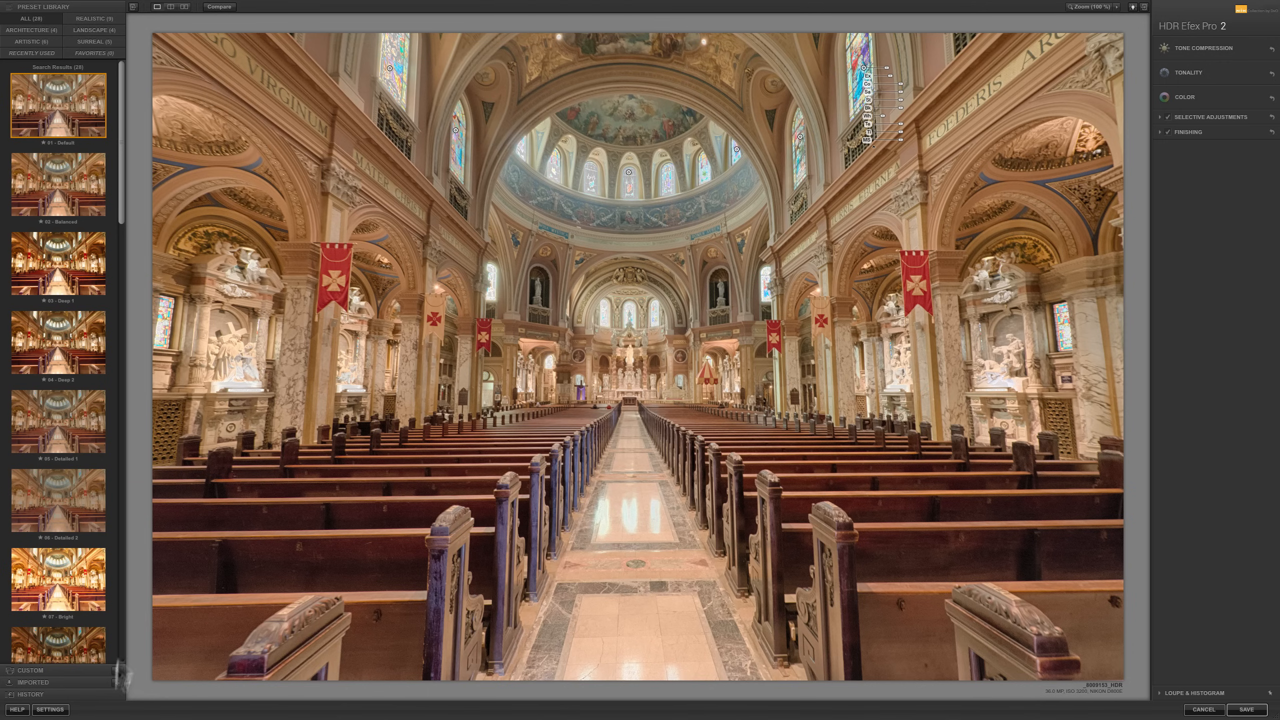
{"action": "left_click", "coordinate": [34, 669]}
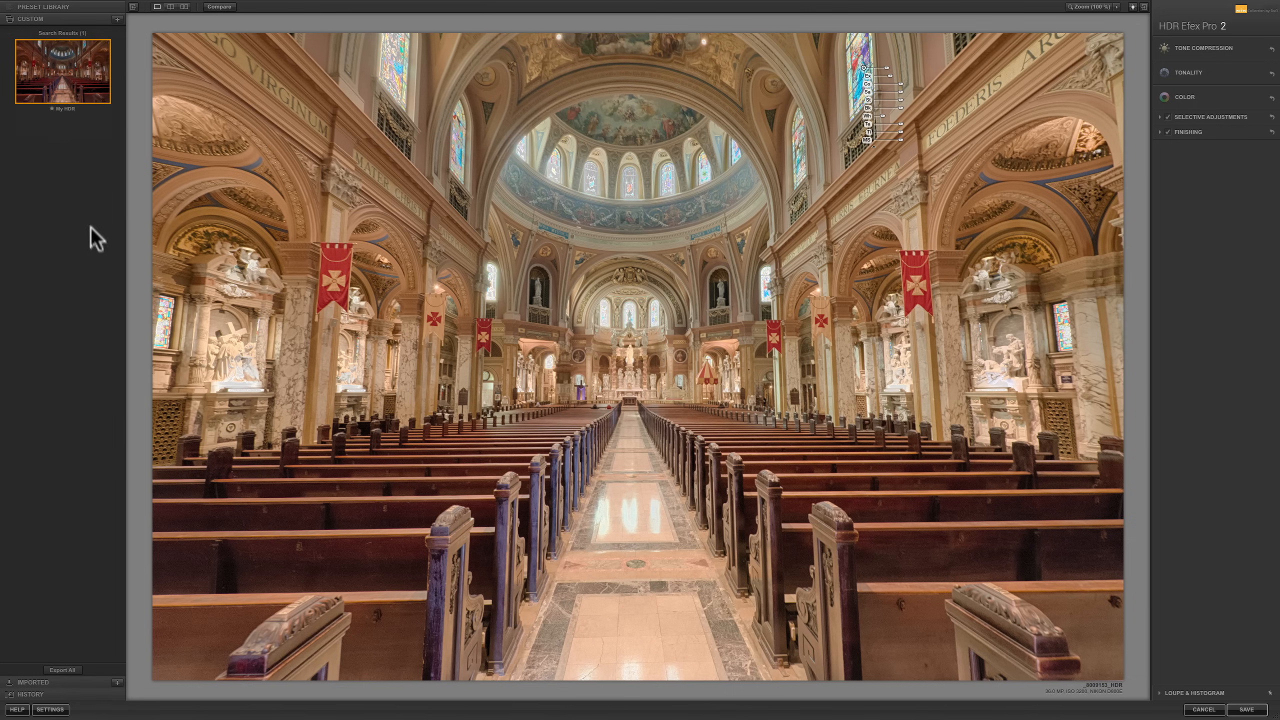
{"action": "left_click", "coordinate": [71, 93]}
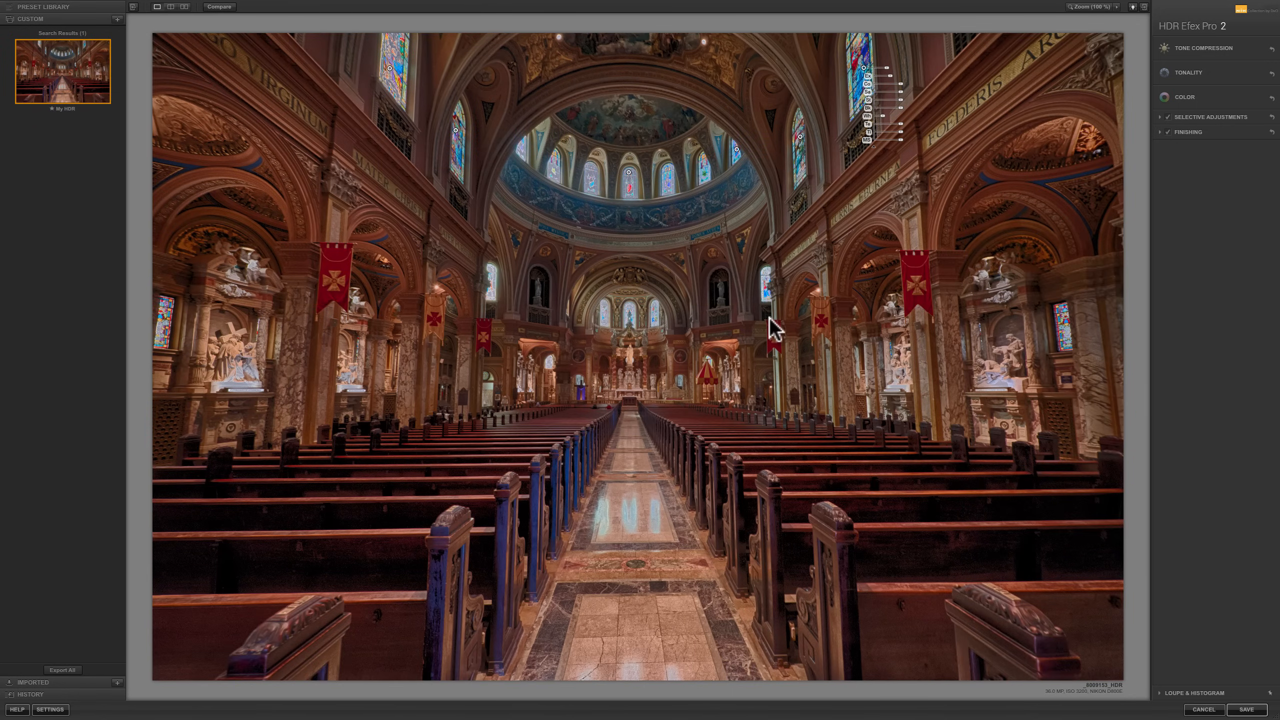
Look through the edit history and step back to the last 27 - Graduated 1 preset state
{"action": "mouse_move", "coordinate": [45, 86]}
{"action": "left_click", "coordinate": [78, 694]}
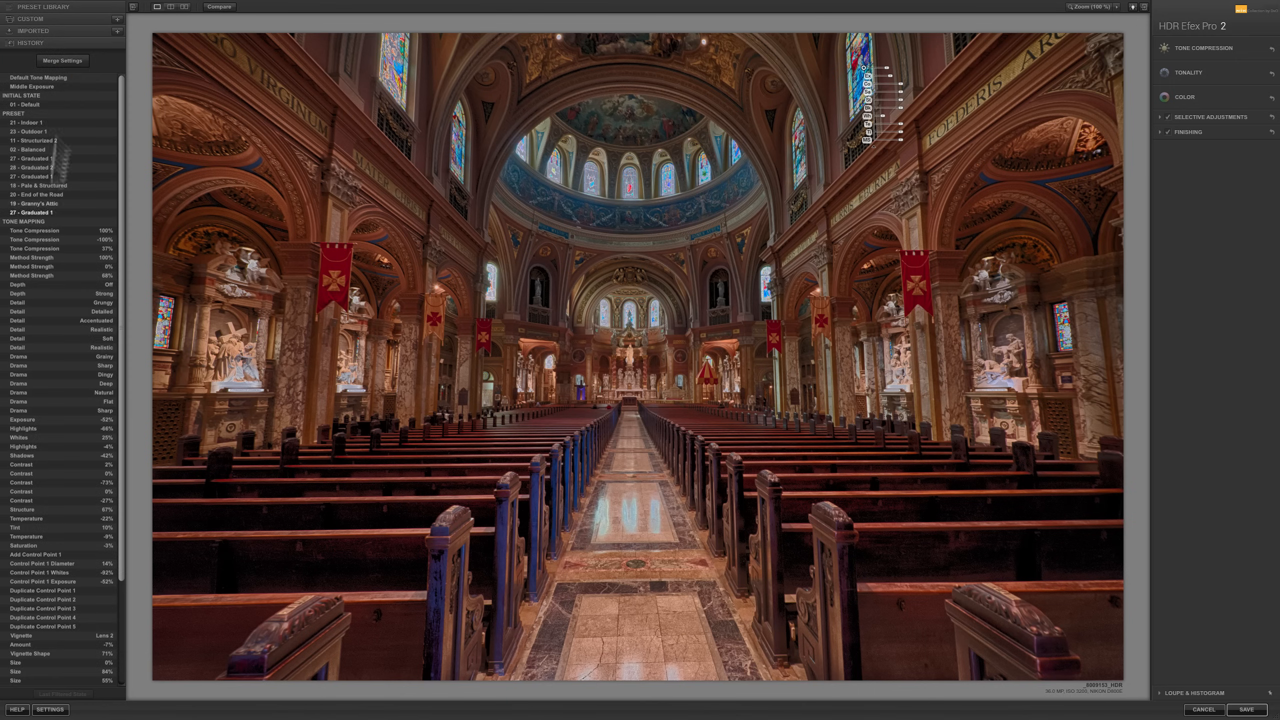
{"action": "scroll", "coordinate": [58, 625], "scroll_direction": "down", "scroll_amount": 3}
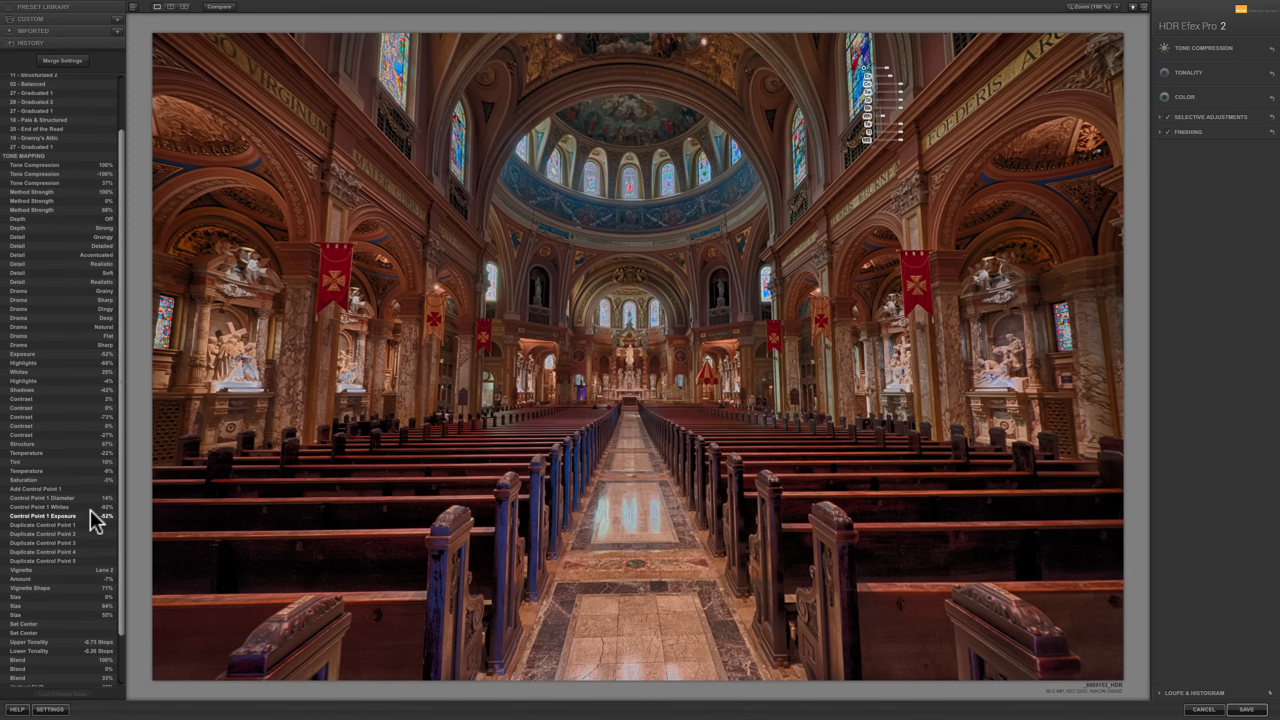
{"action": "scroll", "coordinate": [93, 520], "scroll_direction": "up", "scroll_amount": 3}
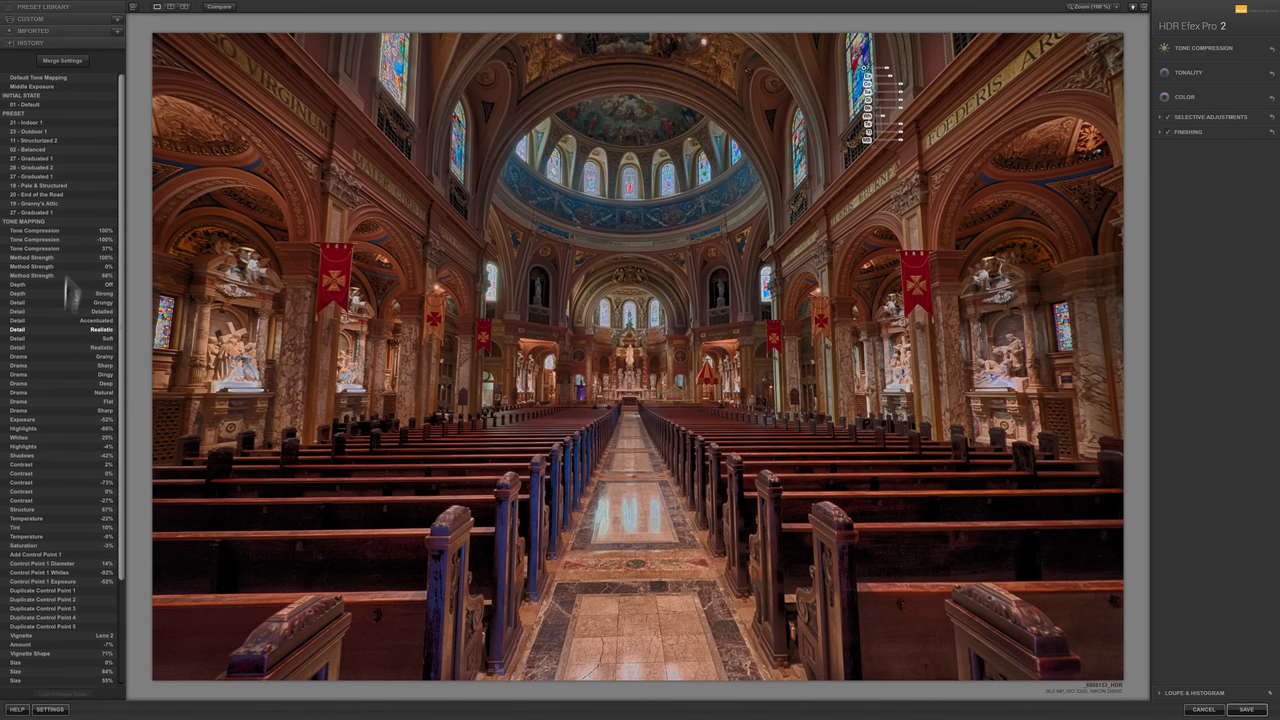
{"action": "left_click", "coordinate": [48, 213]}
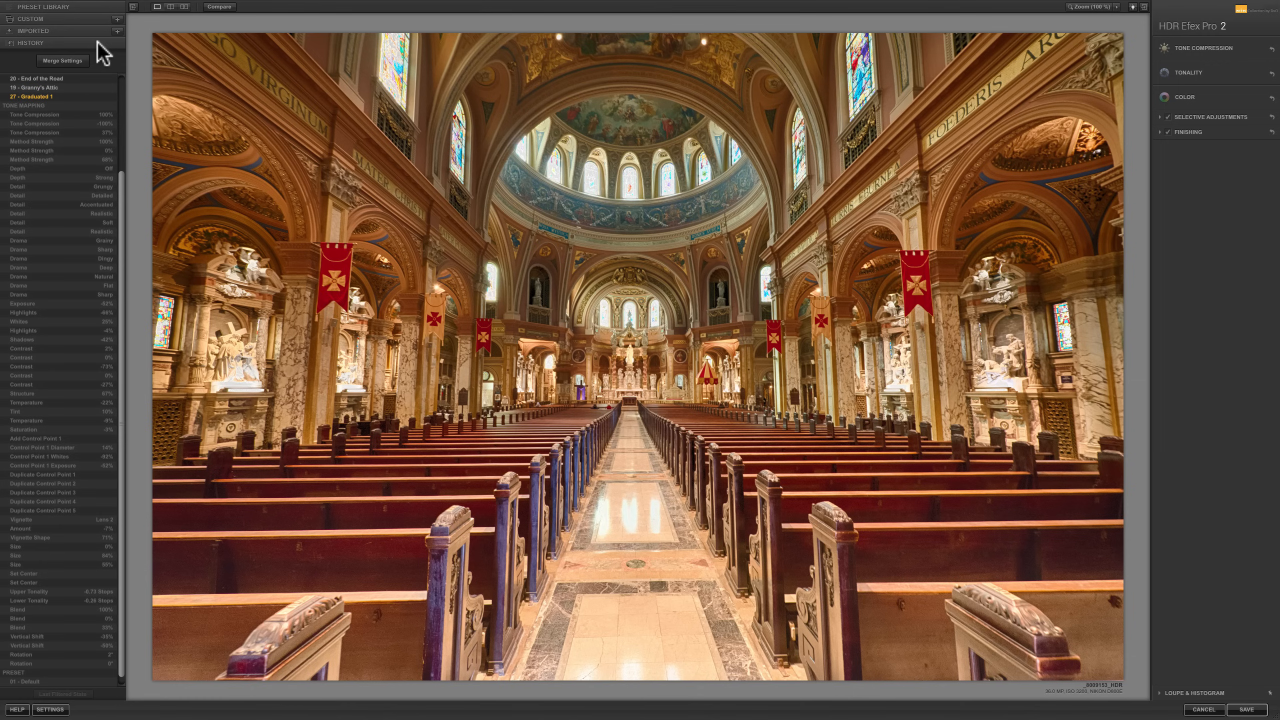
Reapply the custom My HDR preset to the church image and save the HDR result
{"action": "left_click", "coordinate": [81, 20]}
{"action": "left_click", "coordinate": [59, 62]}
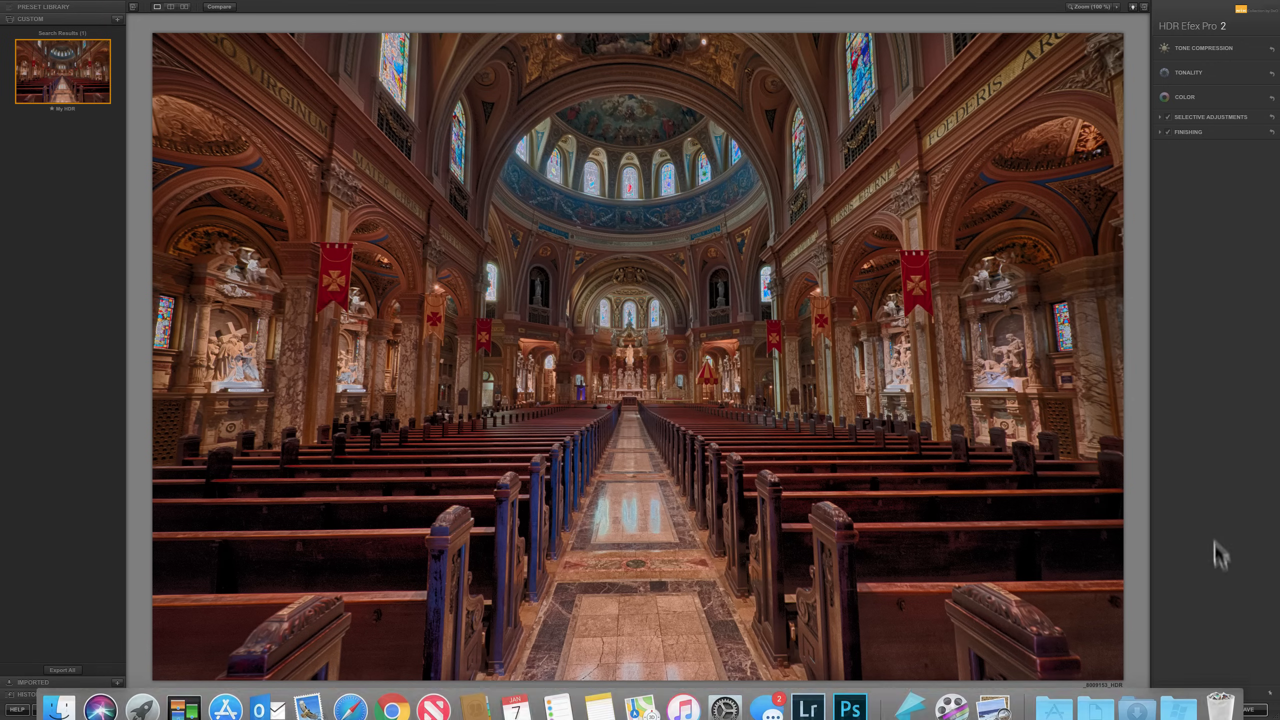
{"action": "left_click", "coordinate": [1255, 711]}
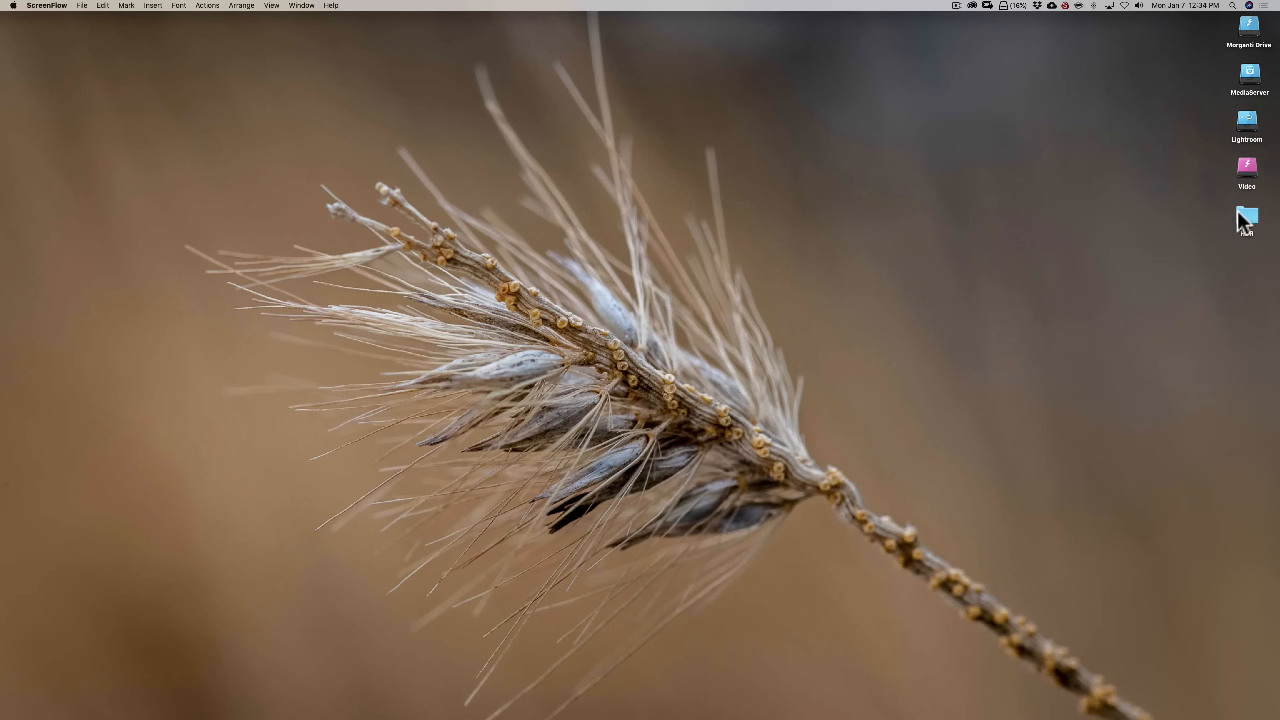
Open the HDR folder on the desktop, look through its TIFF and PSD subfolders, and close the window
{"action": "left_click", "coordinate": [1250, 216]}
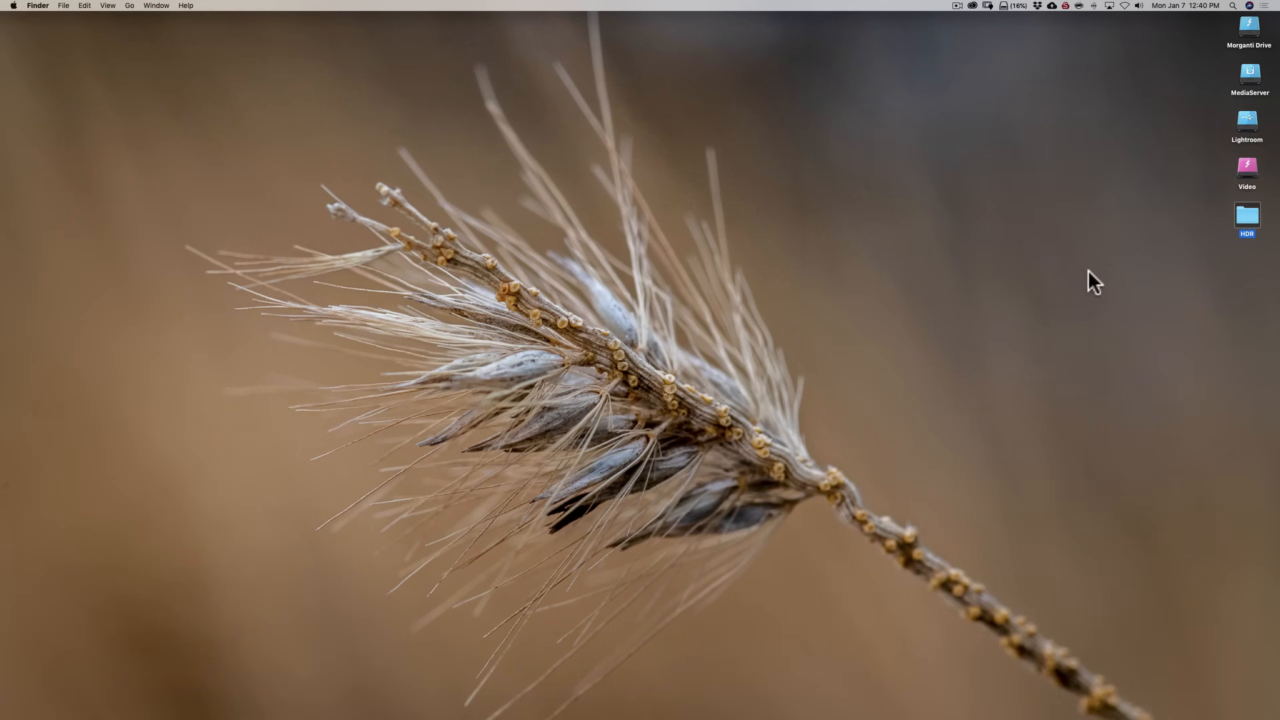
{"action": "double_click", "coordinate": [1249, 216]}
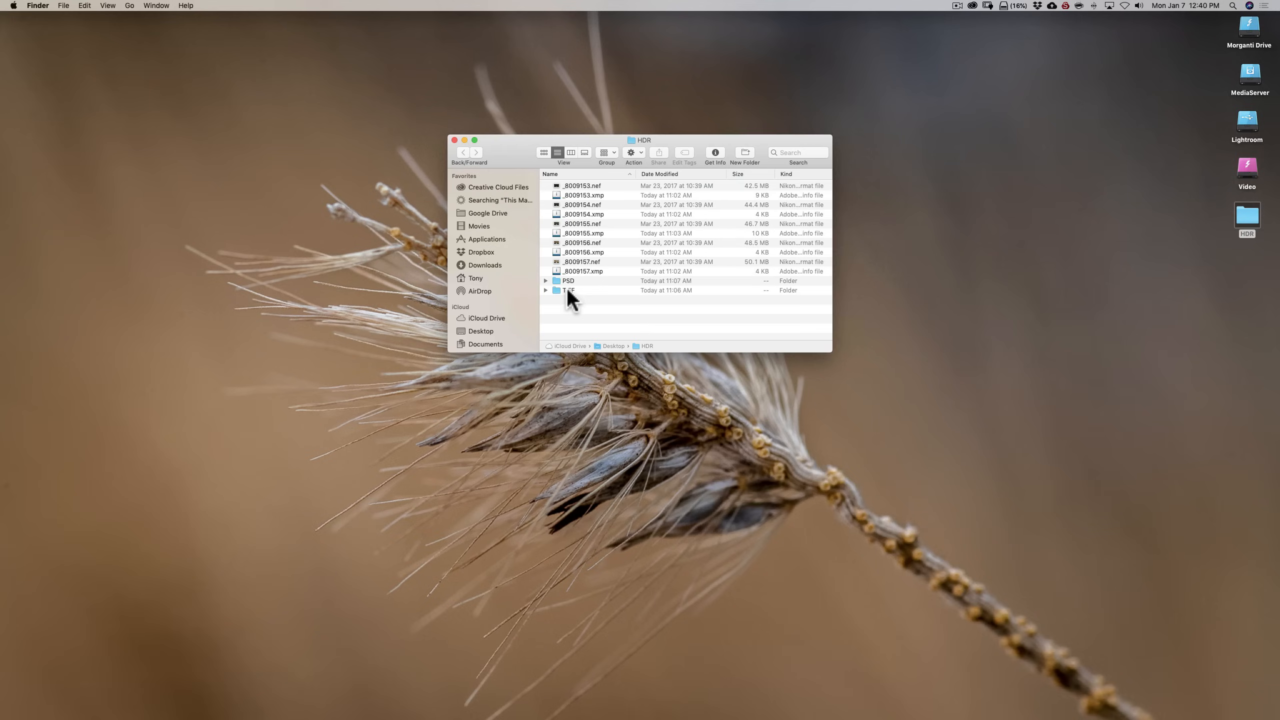
{"action": "double_click", "coordinate": [566, 288]}
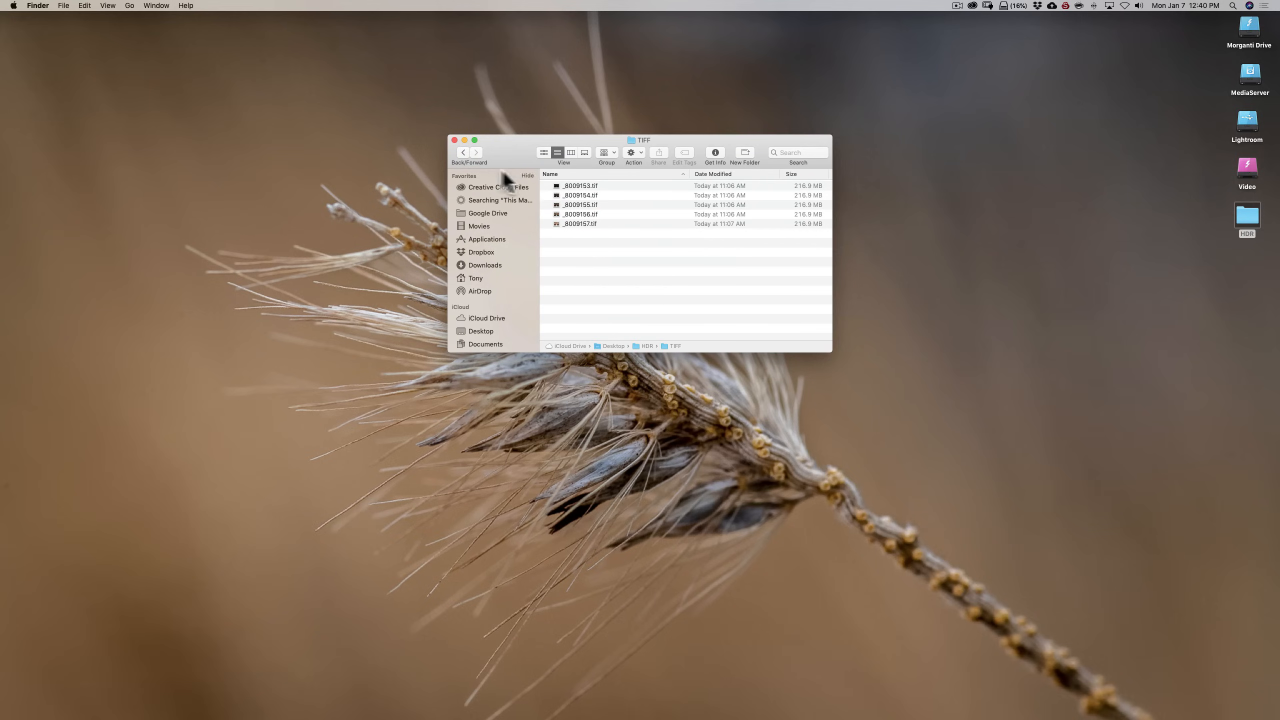
{"action": "left_click", "coordinate": [461, 152]}
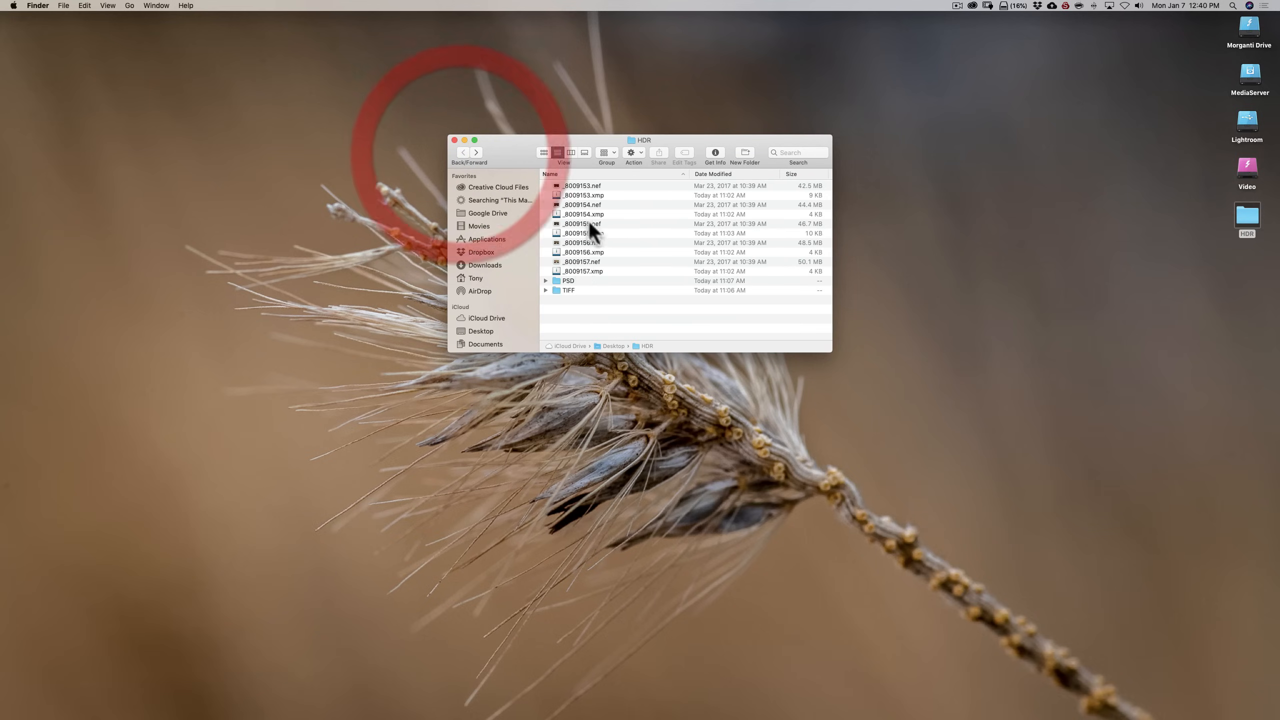
{"action": "double_click", "coordinate": [565, 281]}
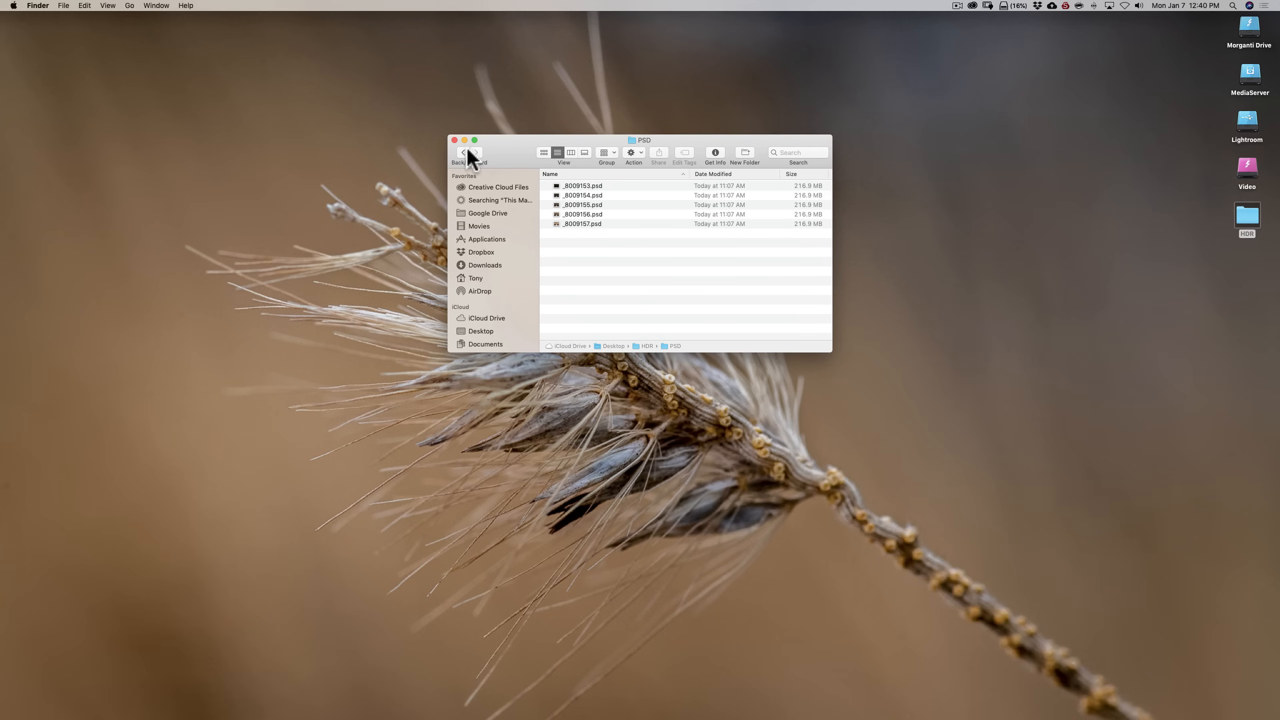
{"action": "left_click", "coordinate": [468, 152]}
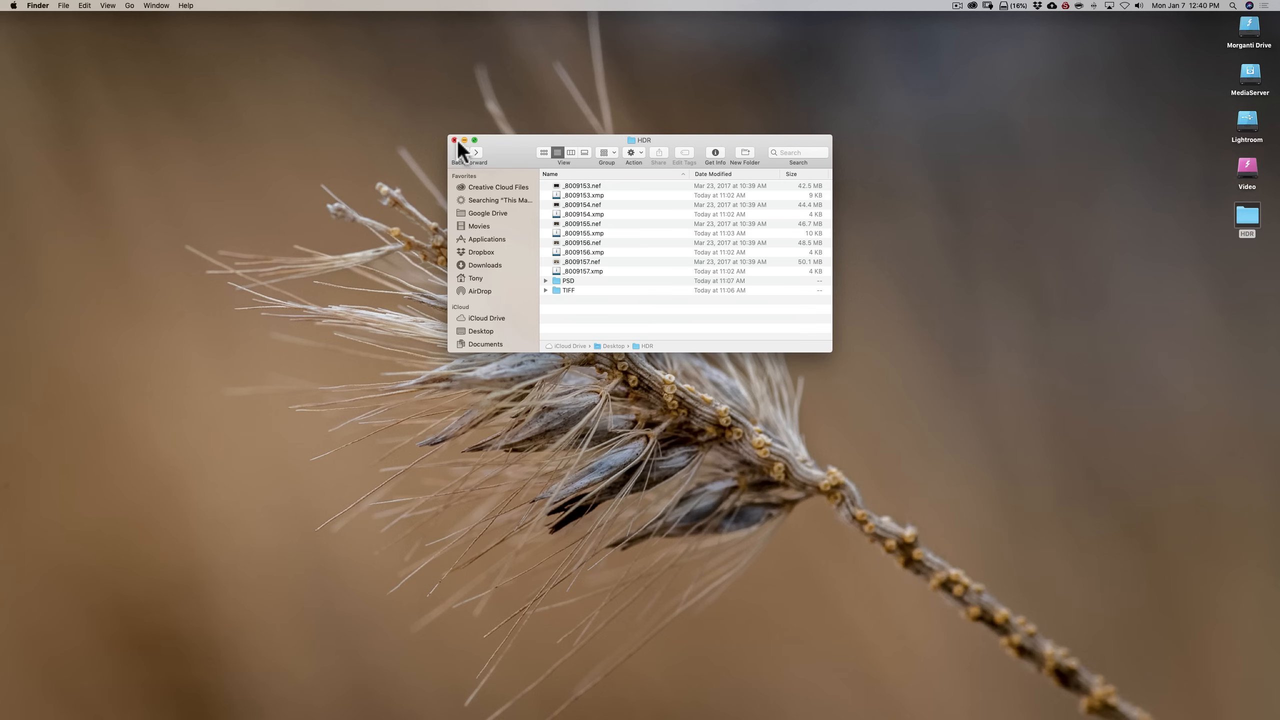
{"action": "left_click", "coordinate": [454, 140]}
{"action": "mouse_move", "coordinate": [1150, 704]}
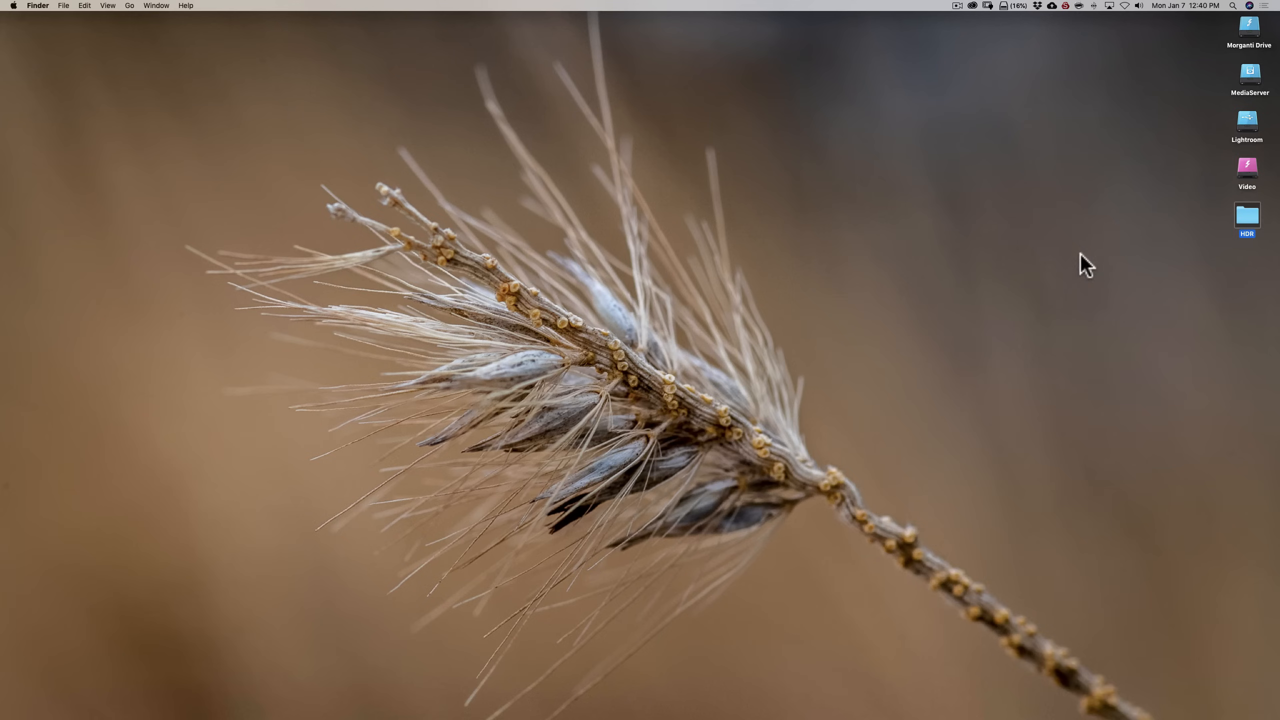
{"action": "mouse_move", "coordinate": [182, 716]}
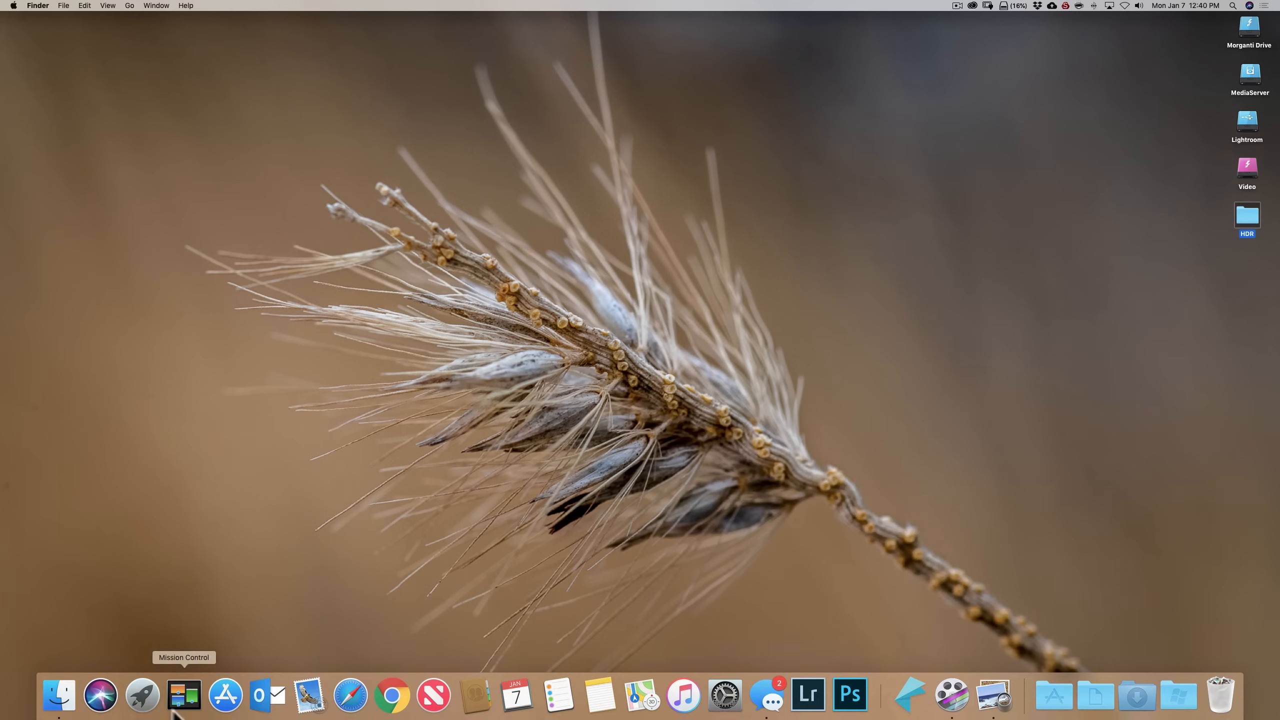
Move the _8009153_HDR.tif file from the home folder onto the desktop and close the folder window
{"action": "left_click", "coordinate": [59, 706]}
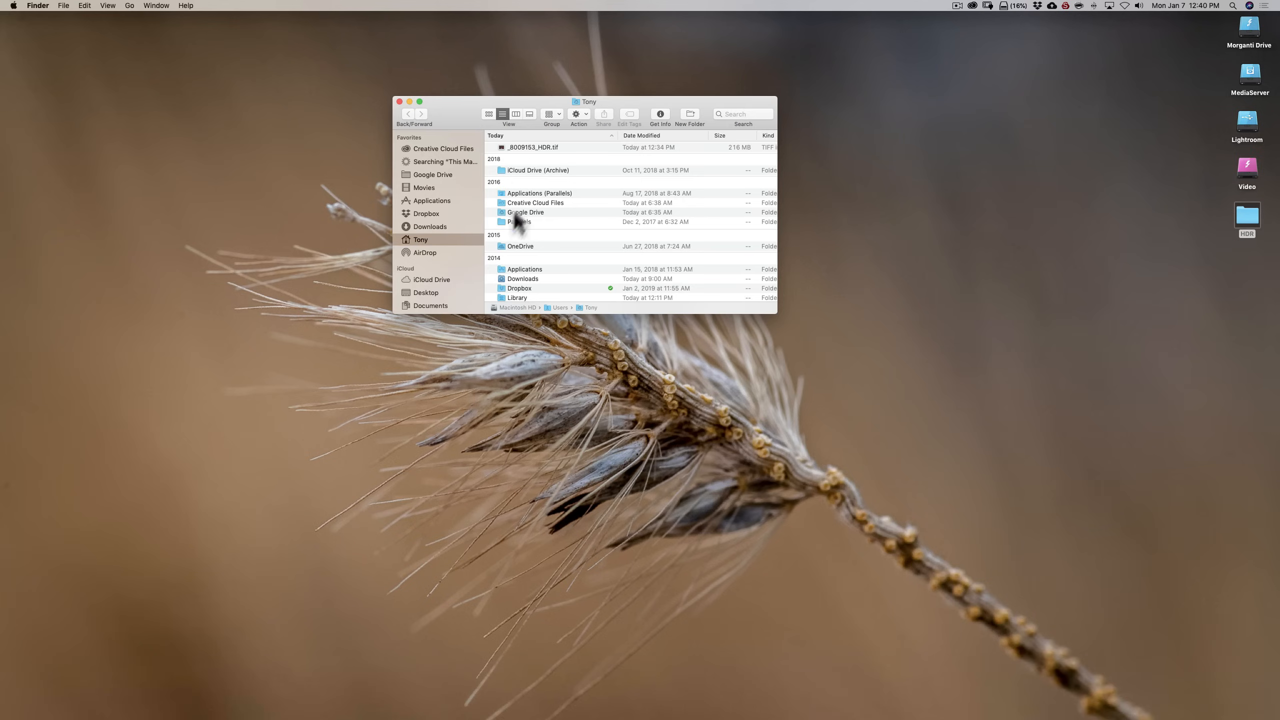
{"action": "left_click", "coordinate": [527, 147]}
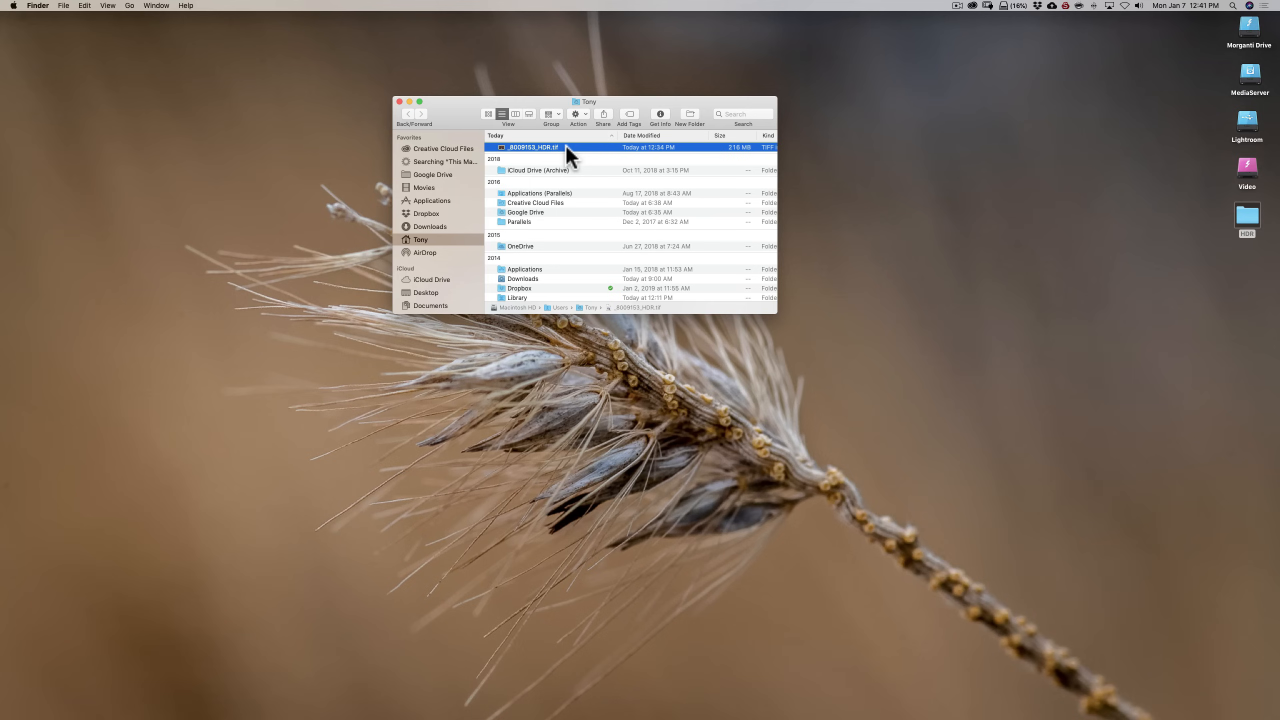
{"action": "left_click_drag", "start_coordinate": [566, 149], "coordinate": [1249, 279]}
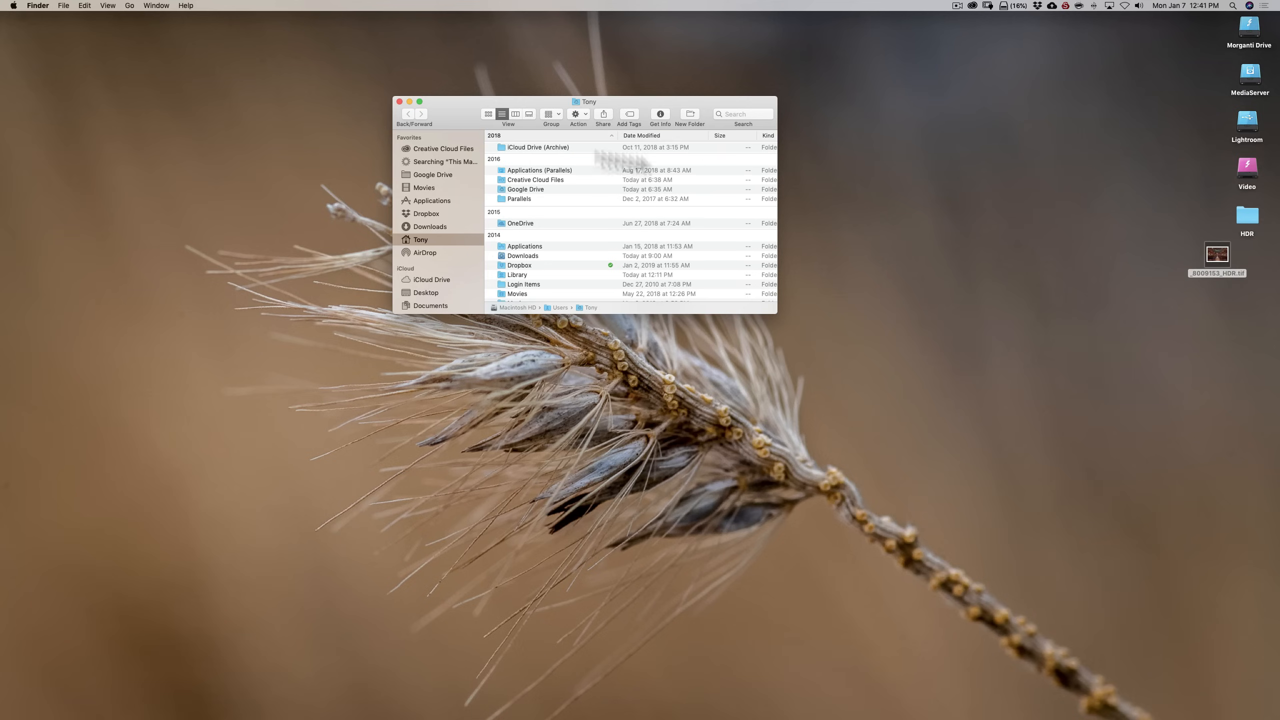
{"action": "left_click", "coordinate": [398, 101]}
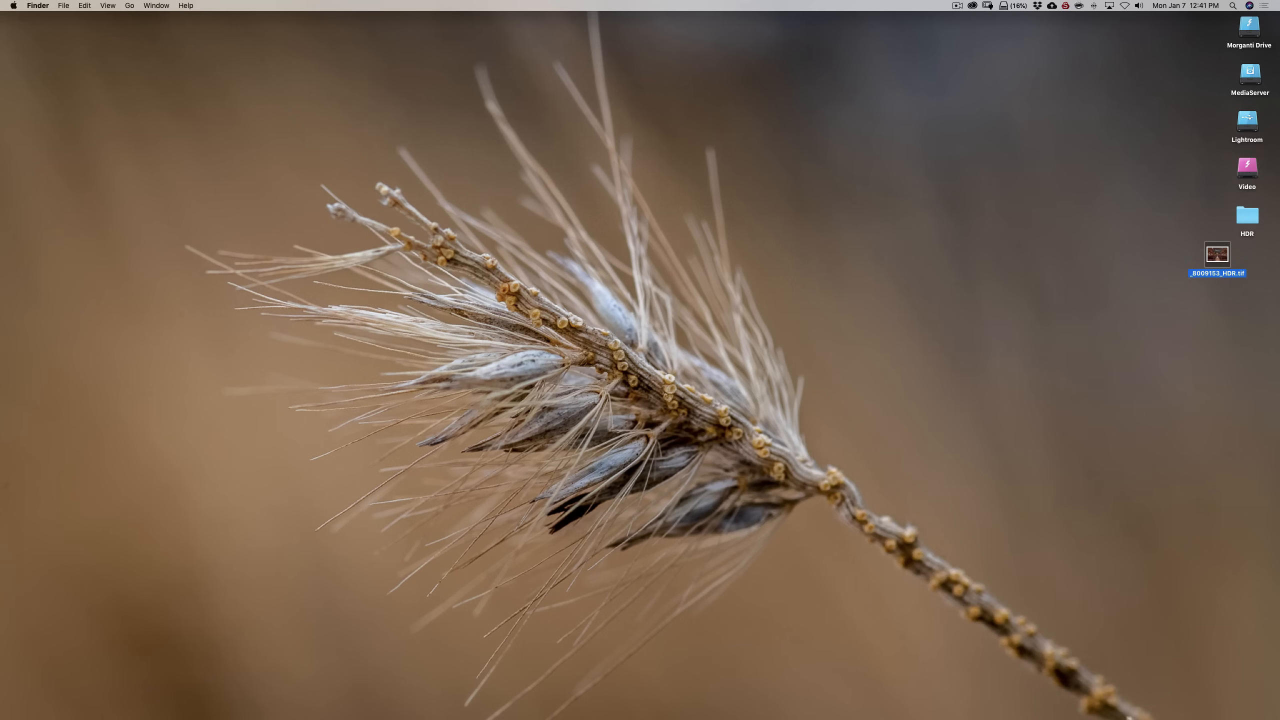
Launch HDR Efex Pro 2 as a standalone program and bring up its Save Image as dialog
{"action": "mouse_move", "coordinate": [1137, 704]}
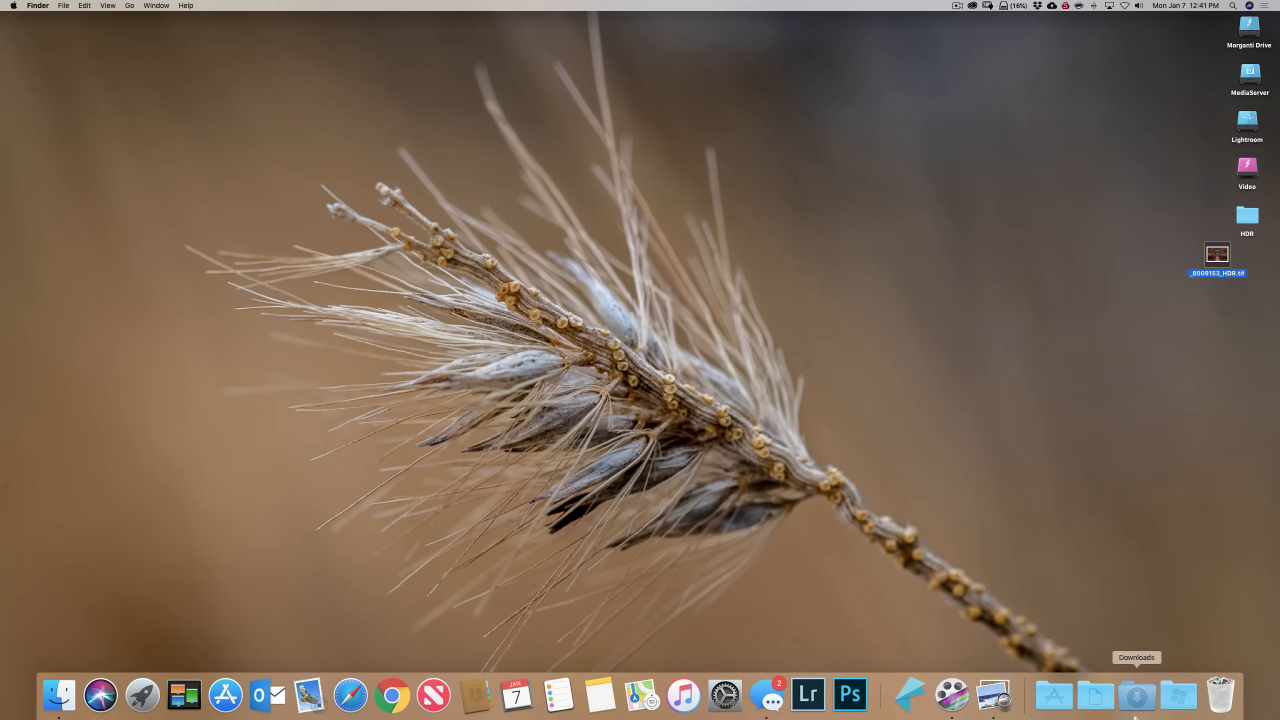
{"action": "left_click", "coordinate": [914, 701]}
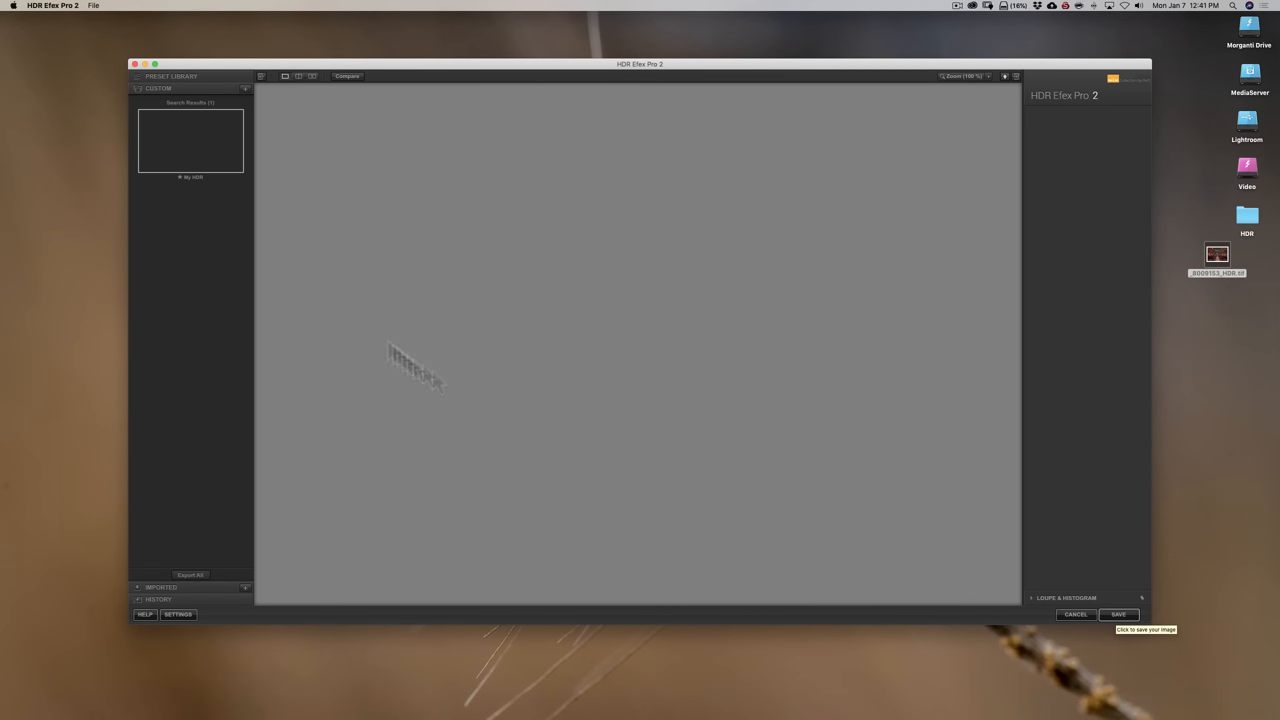
{"action": "left_click", "coordinate": [92, 6]}
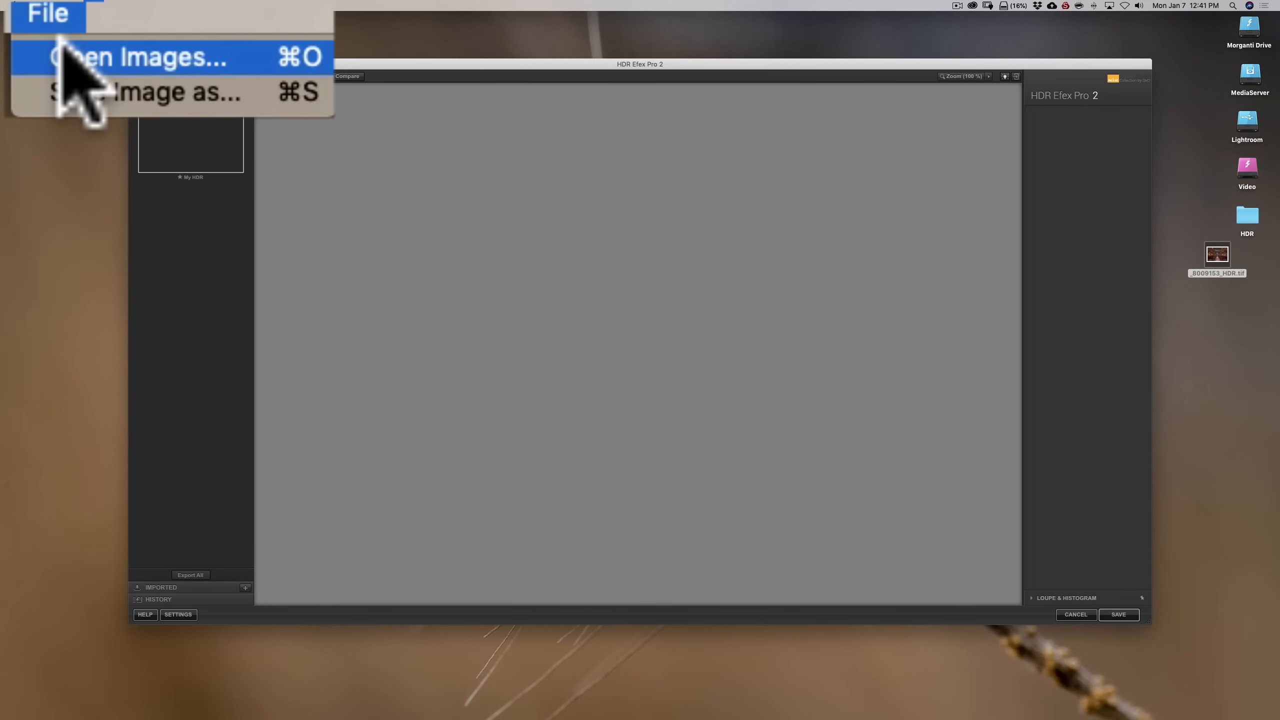
{"action": "left_click", "coordinate": [120, 93]}
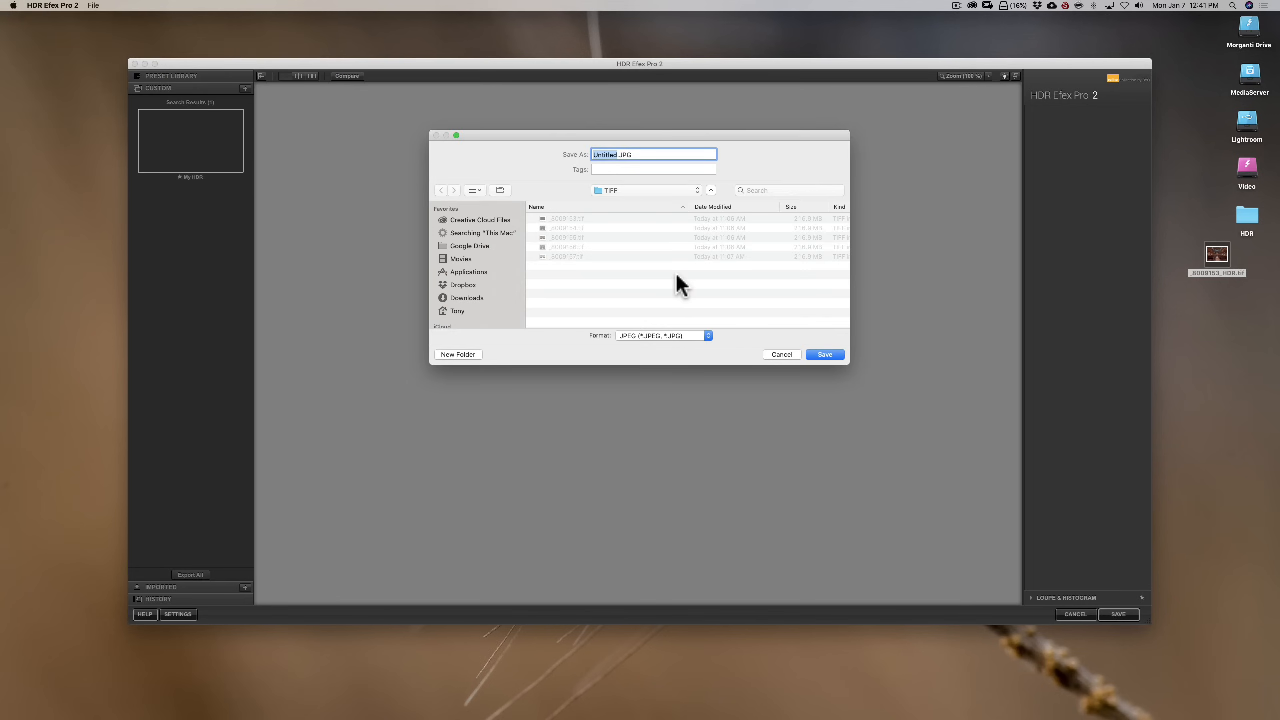
Check the destination folder and the JPEG and TIF format choices for saving, and cancel without saving
{"action": "left_click", "coordinate": [699, 186]}
{"action": "left_click", "coordinate": [648, 194]}
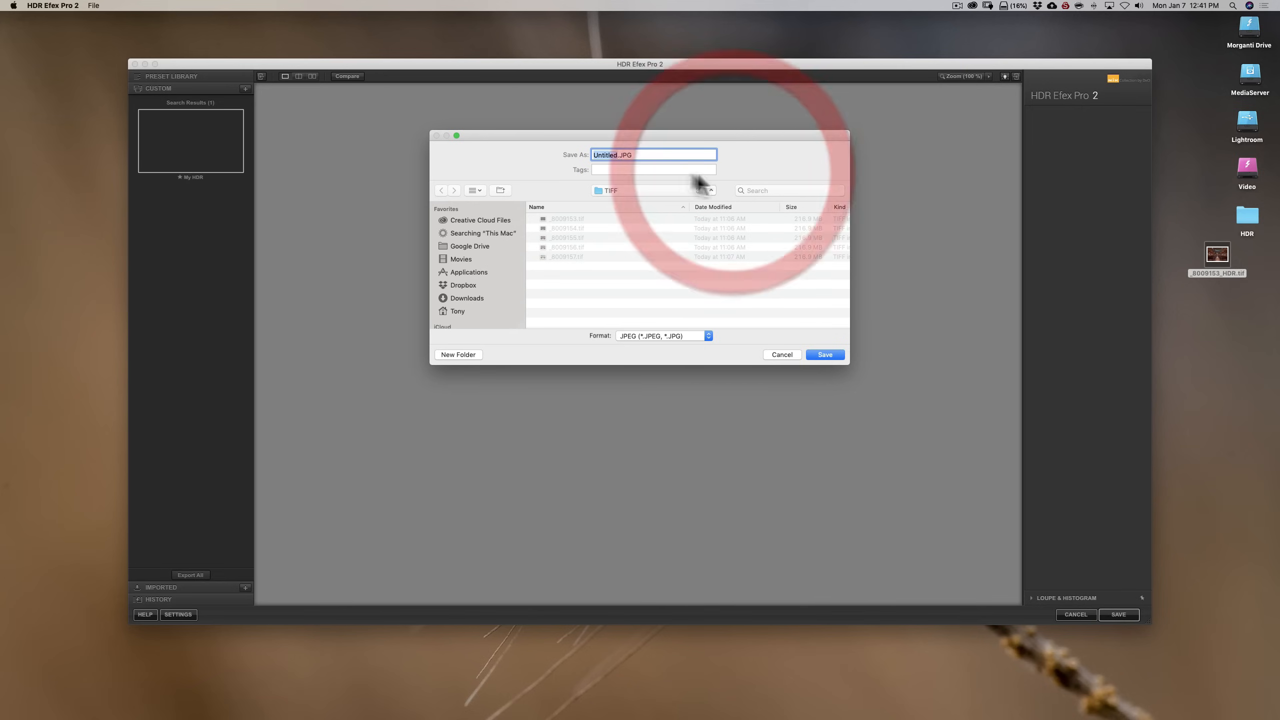
{"action": "left_click", "coordinate": [708, 336]}
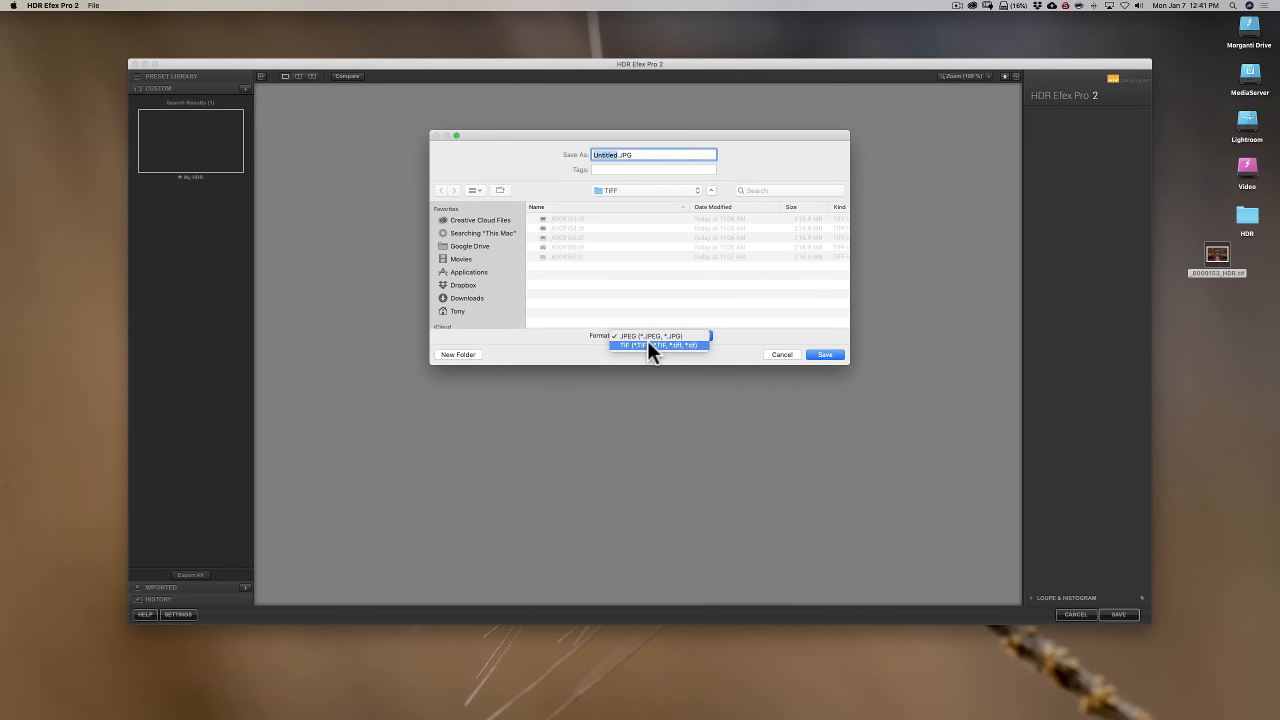
{"action": "left_click", "coordinate": [652, 293]}
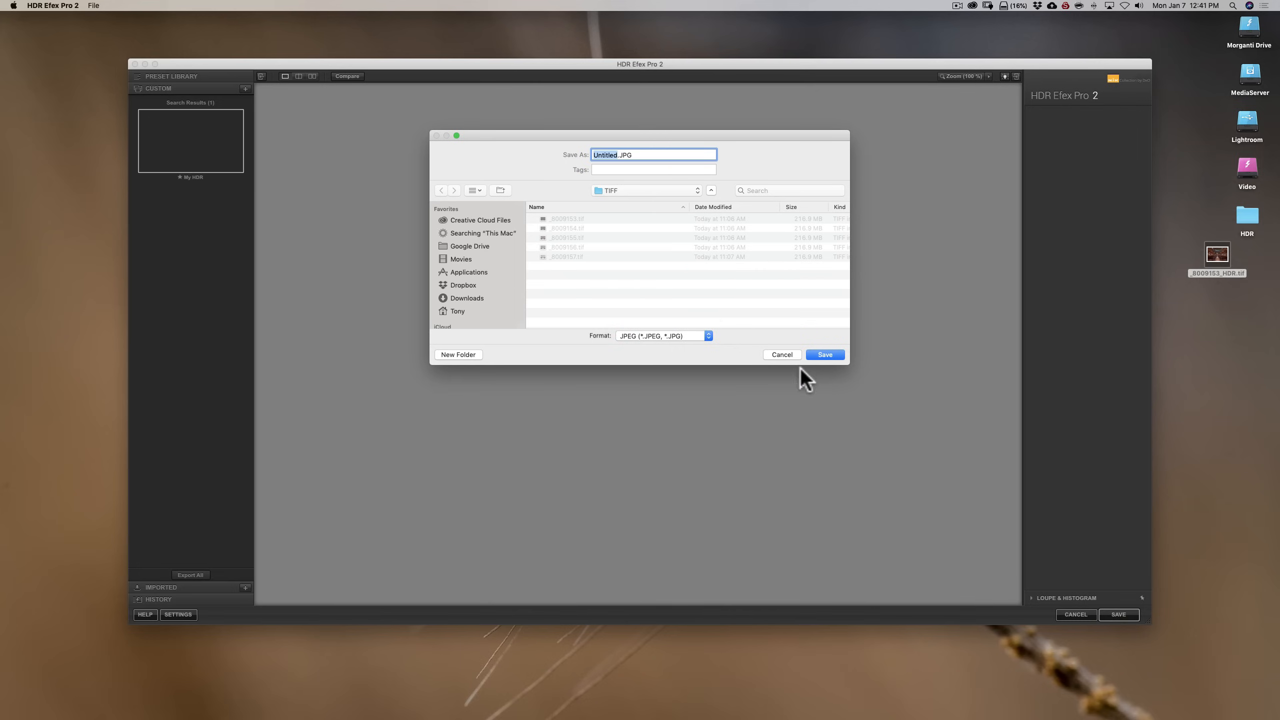
{"action": "left_click", "coordinate": [786, 356]}
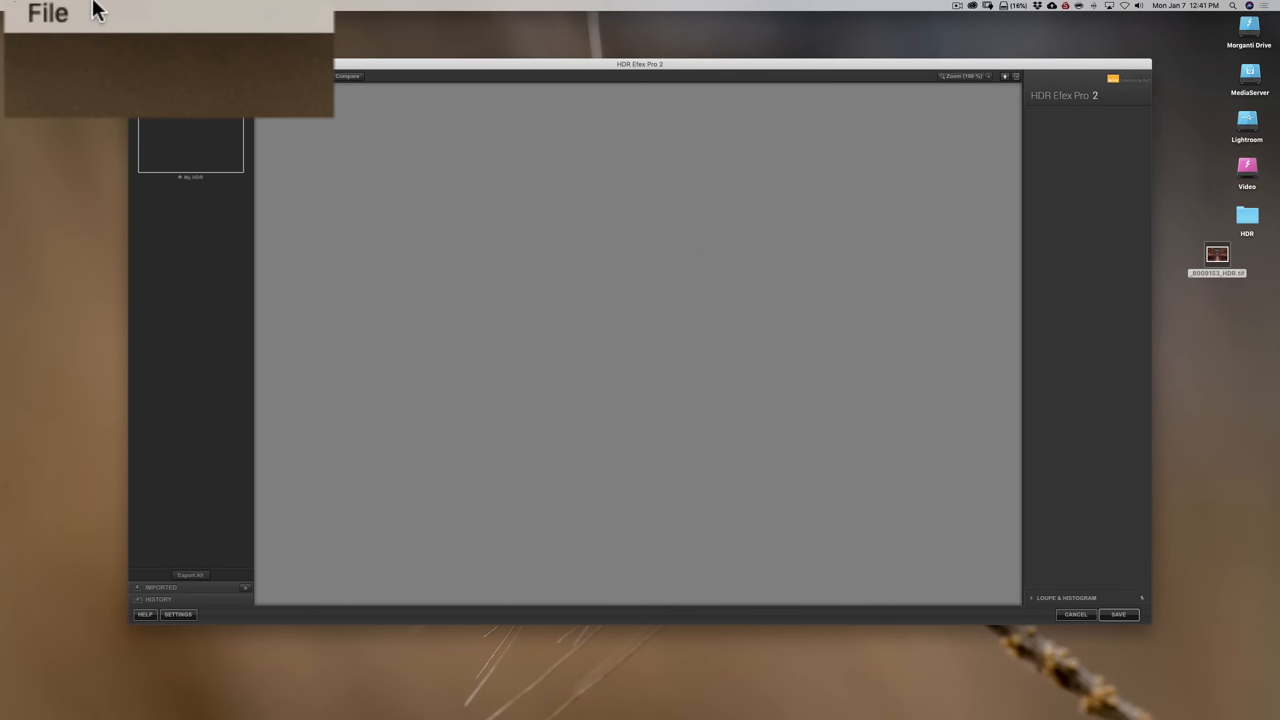
Review the commands for opening and saving images, and close HDR Efex Pro 2
{"action": "left_click", "coordinate": [45, 14]}
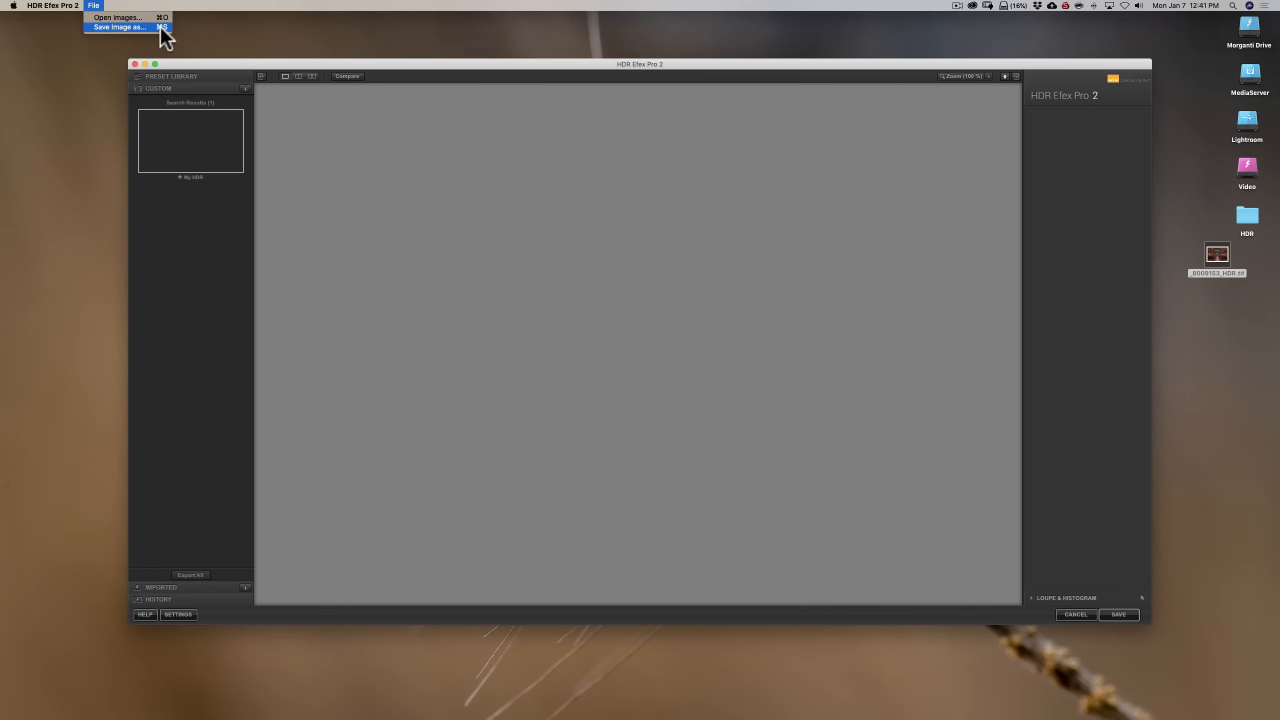
{"action": "left_click", "coordinate": [94, 14]}
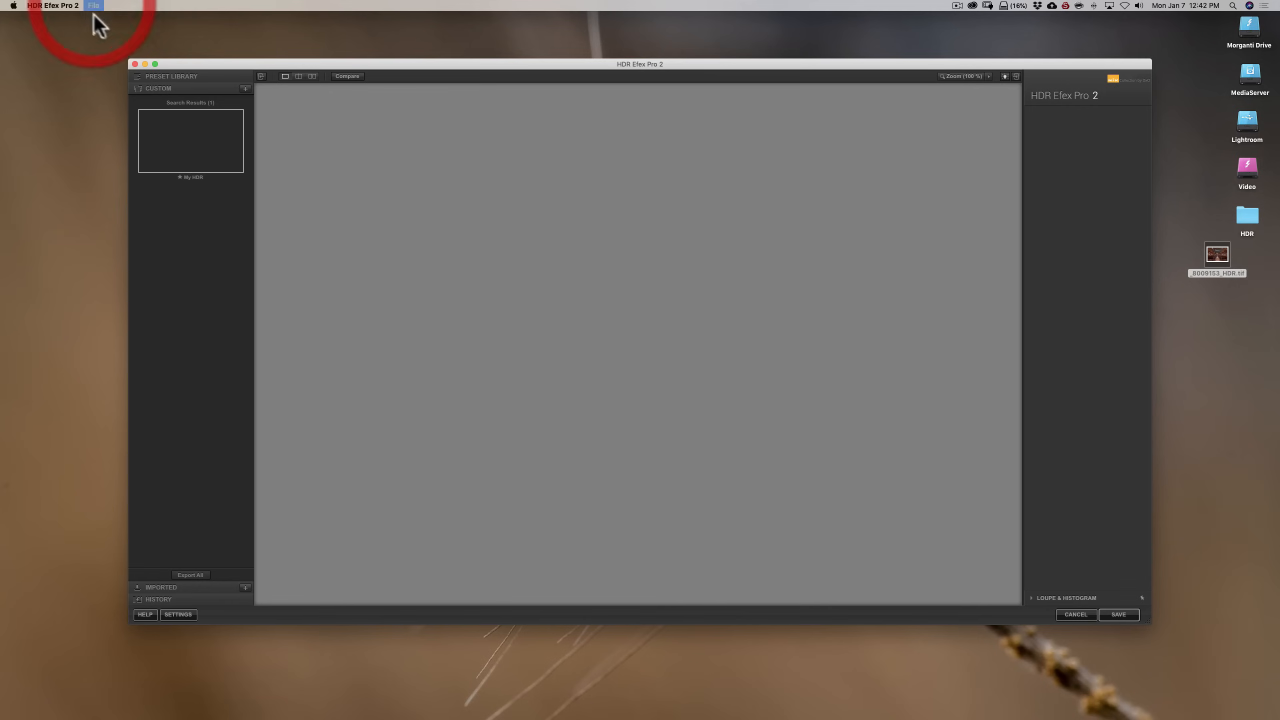
{"action": "left_click", "coordinate": [135, 64]}
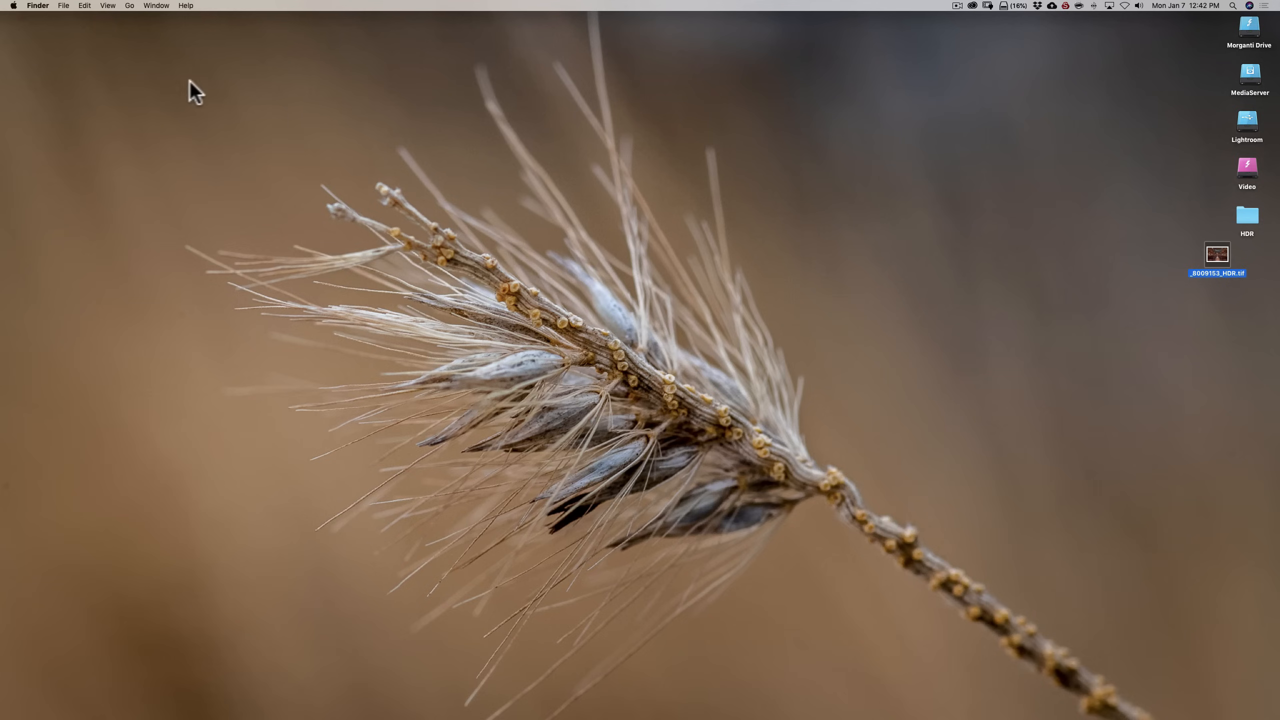
Open the _8009153_HDR.tif file on the desktop in Preview
{"action": "double_click", "coordinate": [1216, 254]}
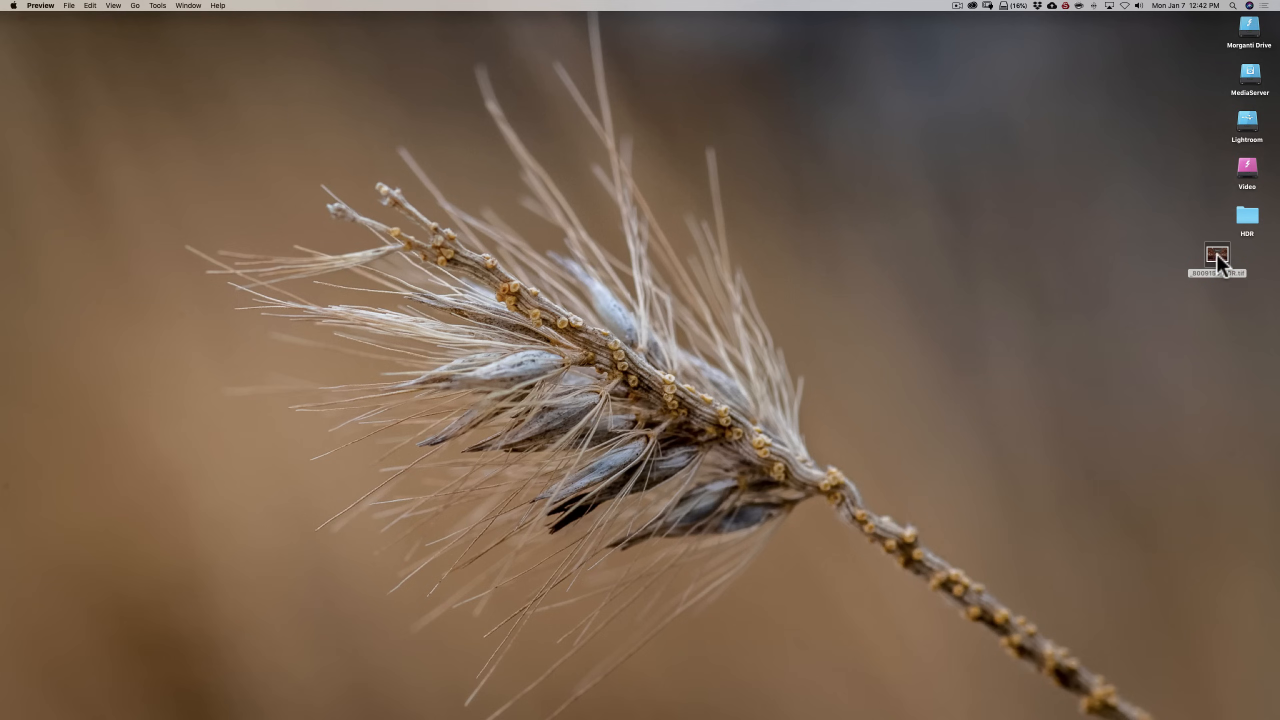